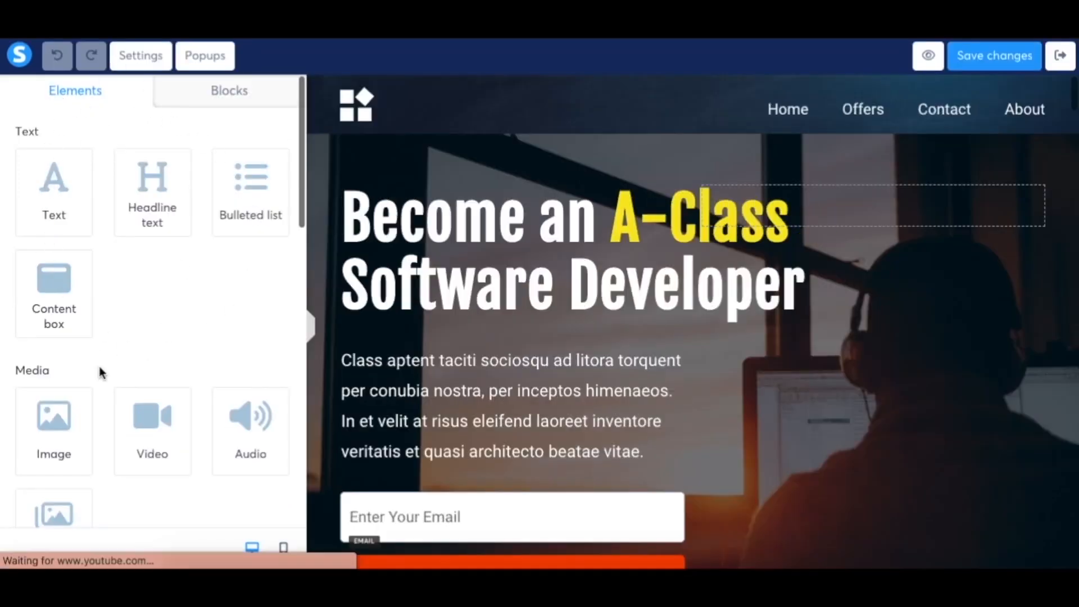
# - Look through the available page elements and the settings of the hero section's intro paragraph
pyautogui.scroll(-3, 99, 366)
pyautogui.scroll(-5, 99, 365)
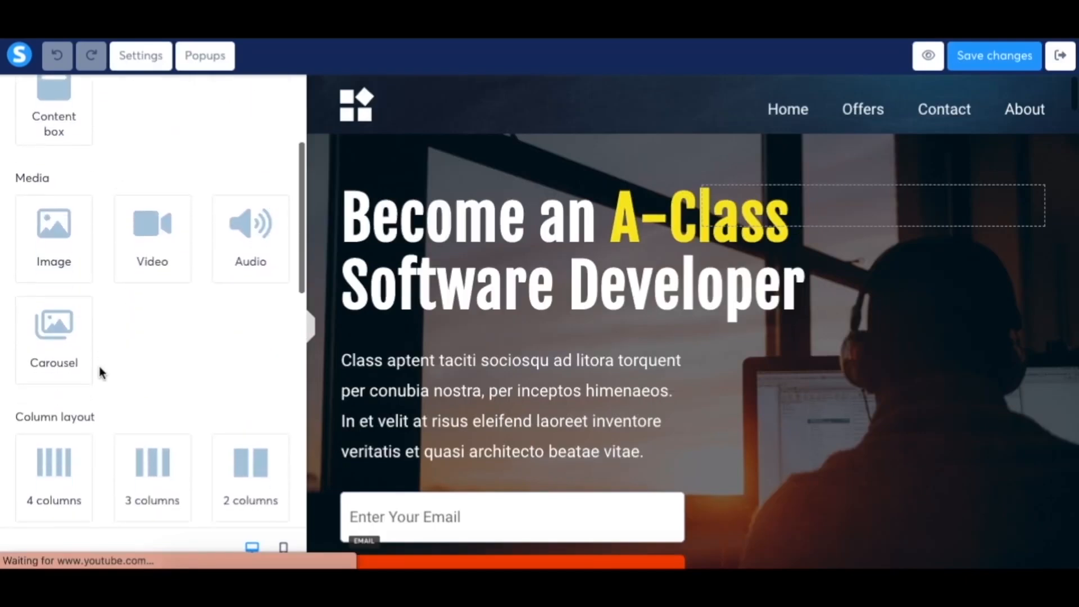
pyautogui.scroll(-7, 99, 366)
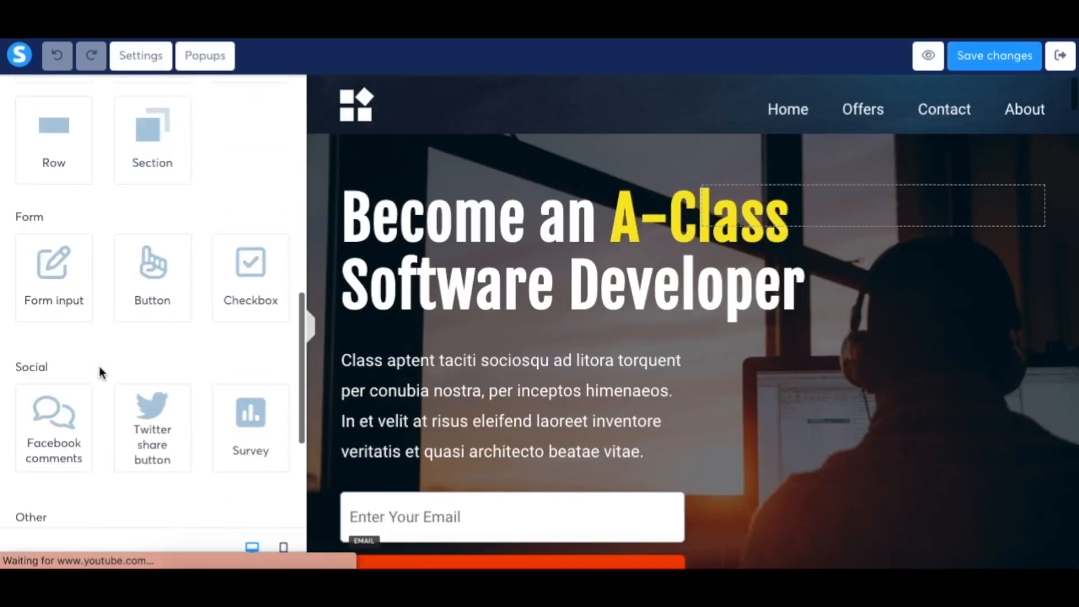
pyautogui.scroll(12, 99, 366)
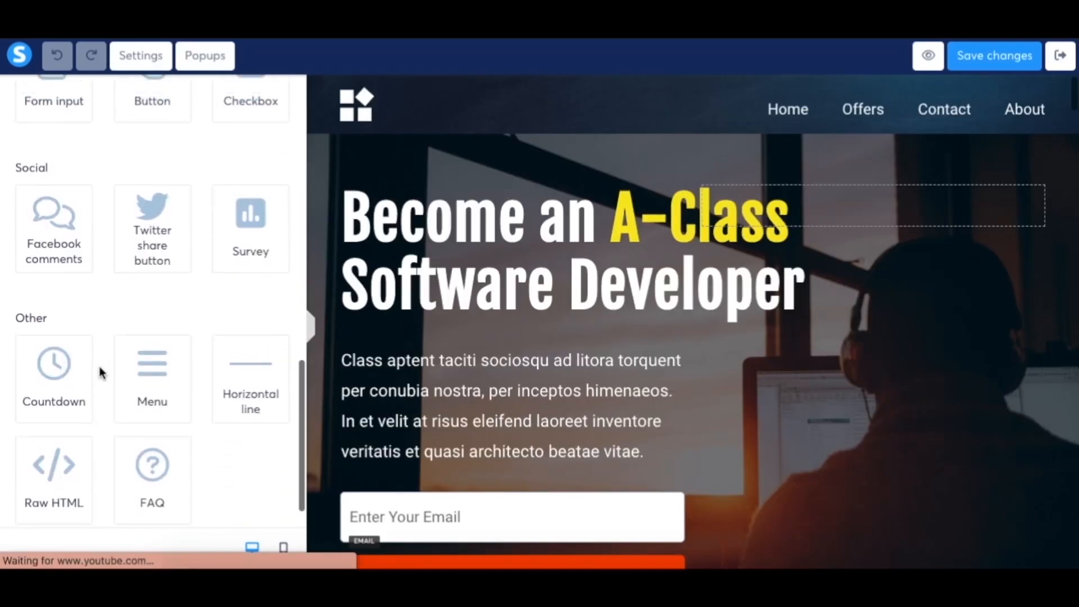
pyautogui.scroll(3, 99, 363)
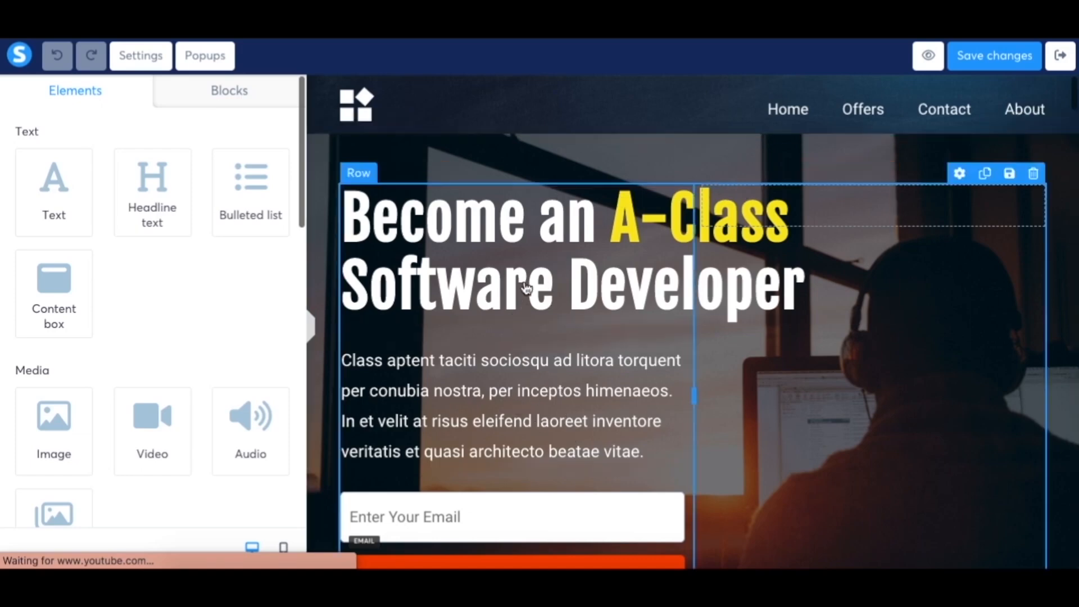
pyautogui.click(514, 386)
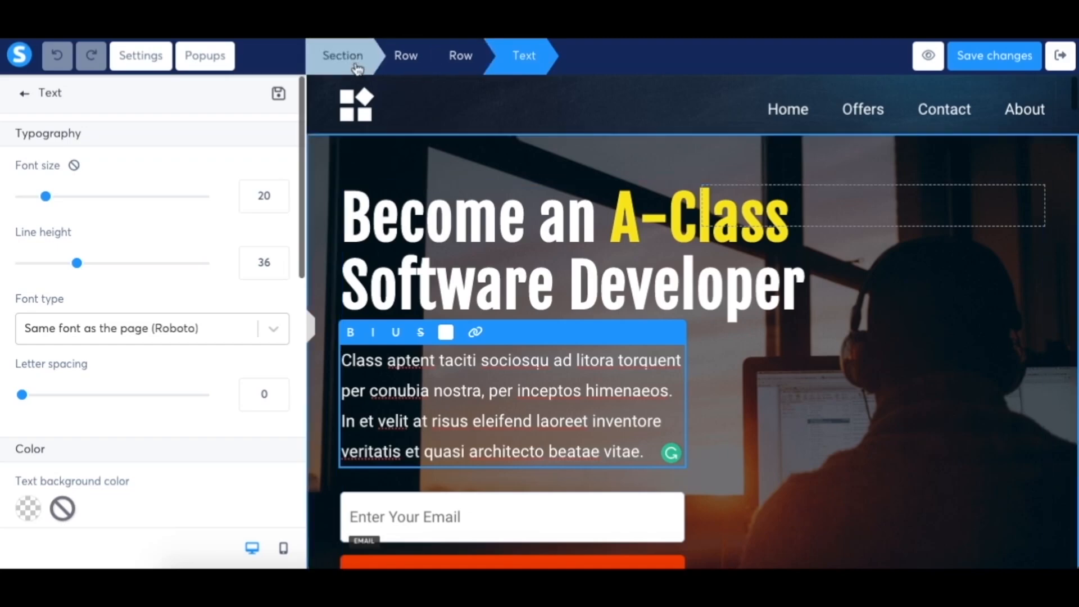
pyautogui.click(42, 99)
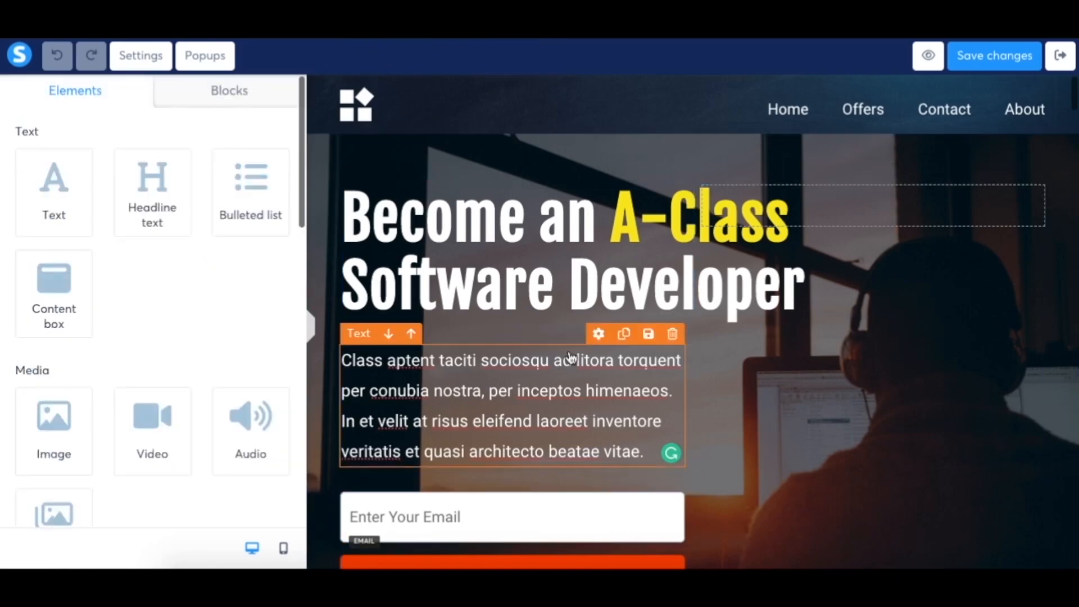
# - Review the typography, color, margin, padding and alignment settings of the "Become an A-Class Software Developer" headline
pyautogui.click(565, 263)
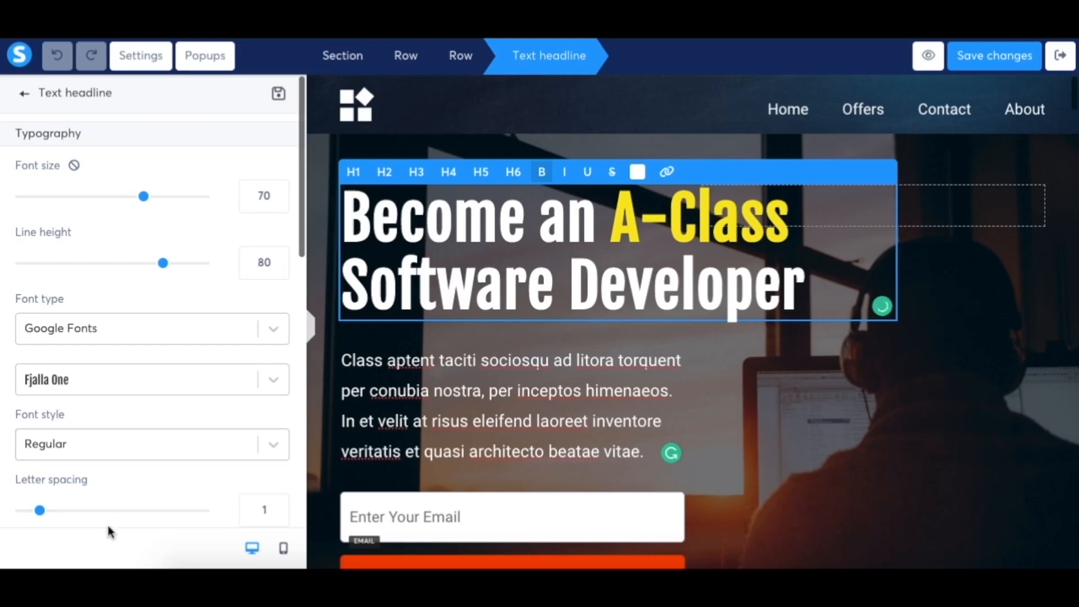
pyautogui.scroll(-4, 107, 528)
pyautogui.scroll(-3, 107, 528)
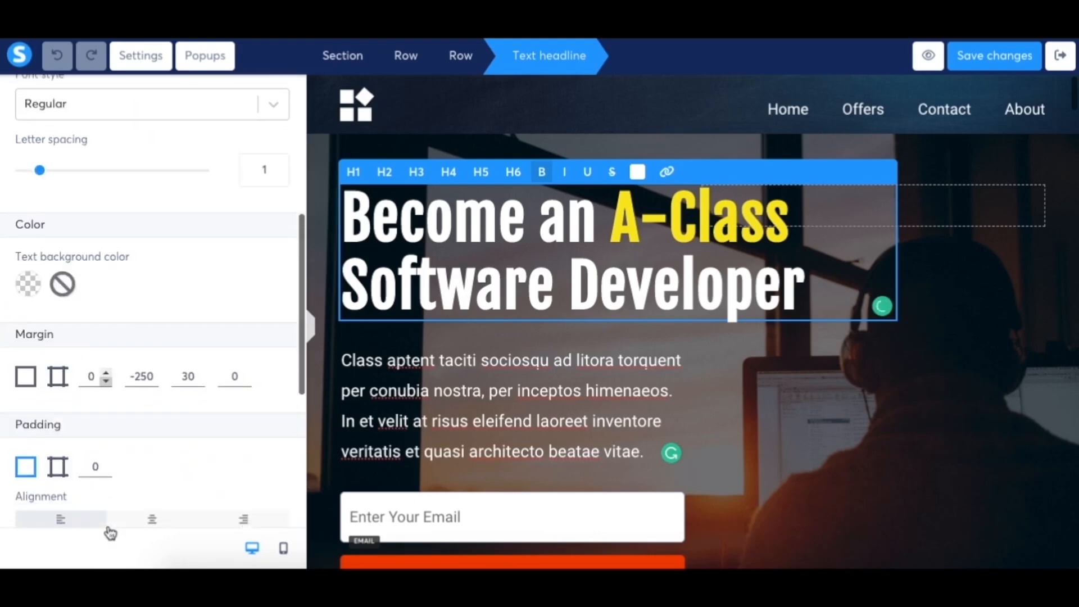
pyautogui.scroll(-1, 157, 393)
pyautogui.scroll(-2, 157, 392)
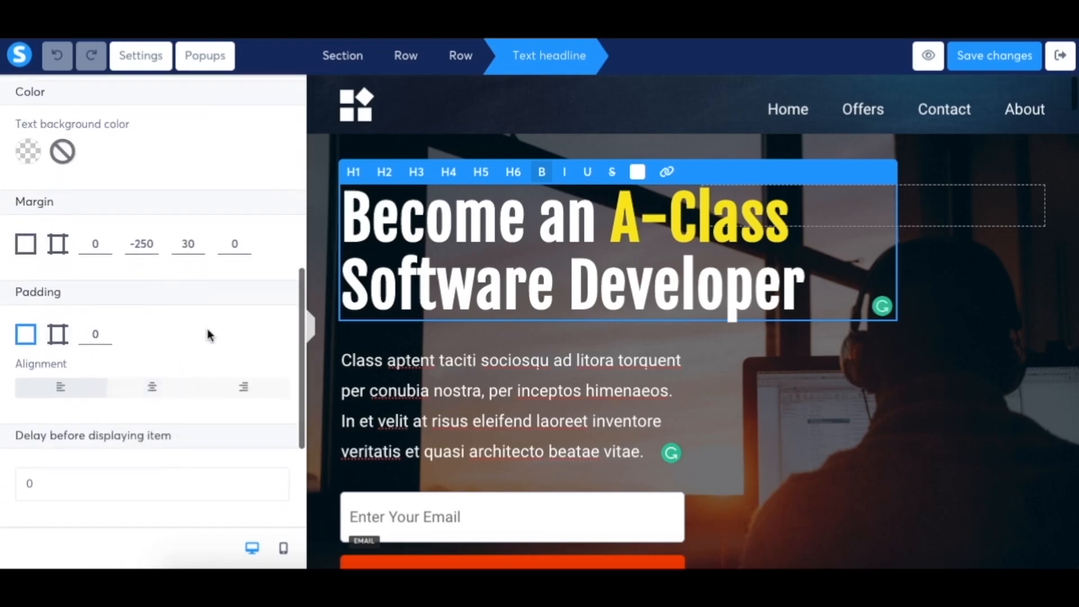
pyautogui.scroll(-3, 210, 332)
pyautogui.scroll(6, 208, 329)
pyautogui.scroll(5, 207, 329)
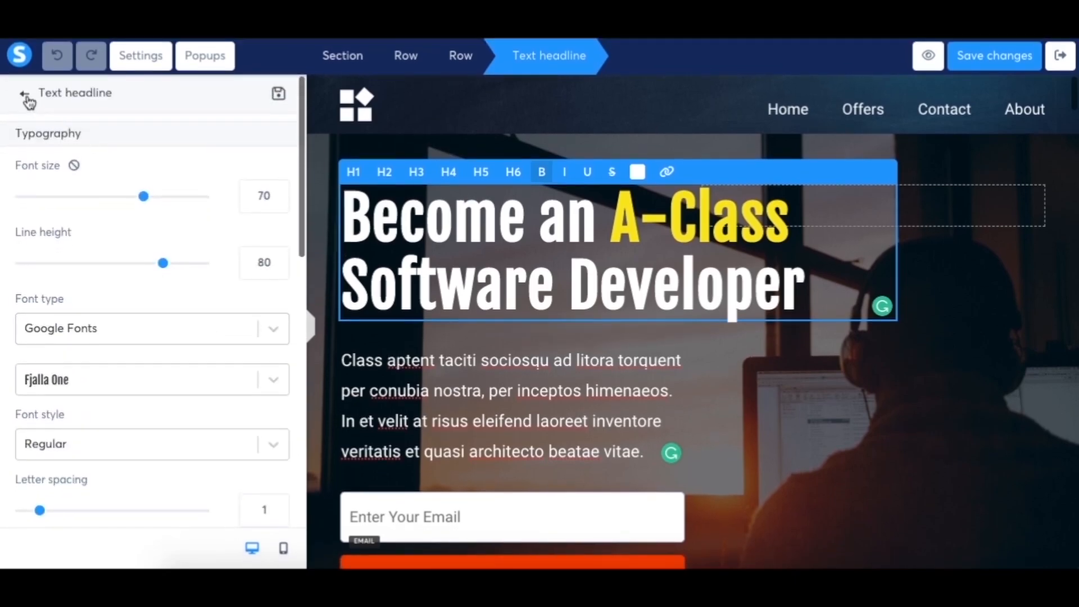
pyautogui.click(25, 96)
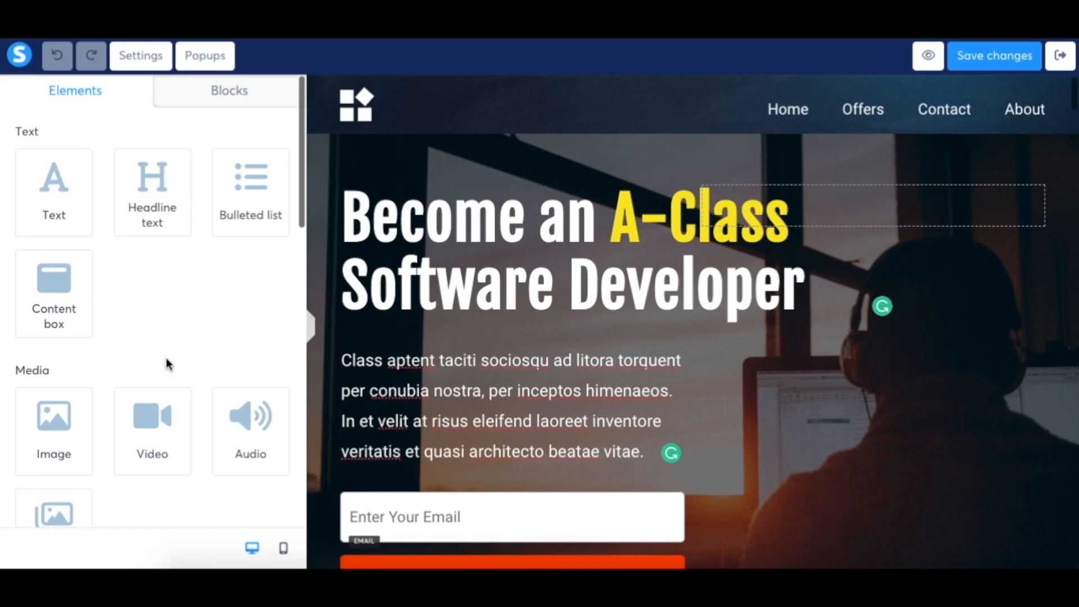
# - Add a text element between the main headline and the intro paragraph and replace its placeholder with "ksjdfkjdfkdjfkjd"
pyautogui.click(56, 214)
pyautogui.moveTo(56, 213); pyautogui.dragTo(403, 364)
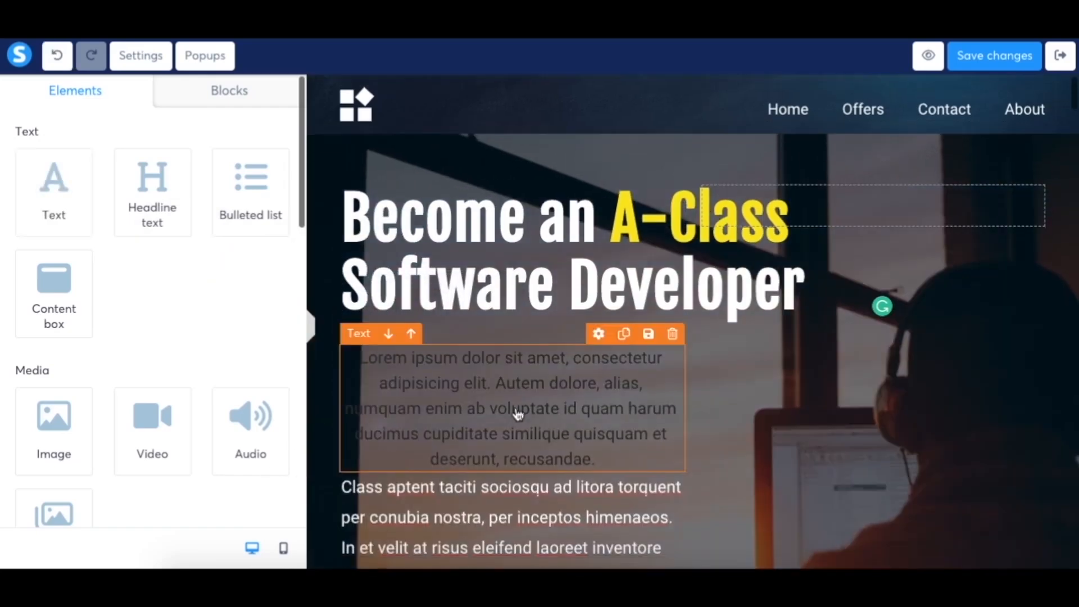
pyautogui.click(517, 411)
pyautogui.press('BackSpace')
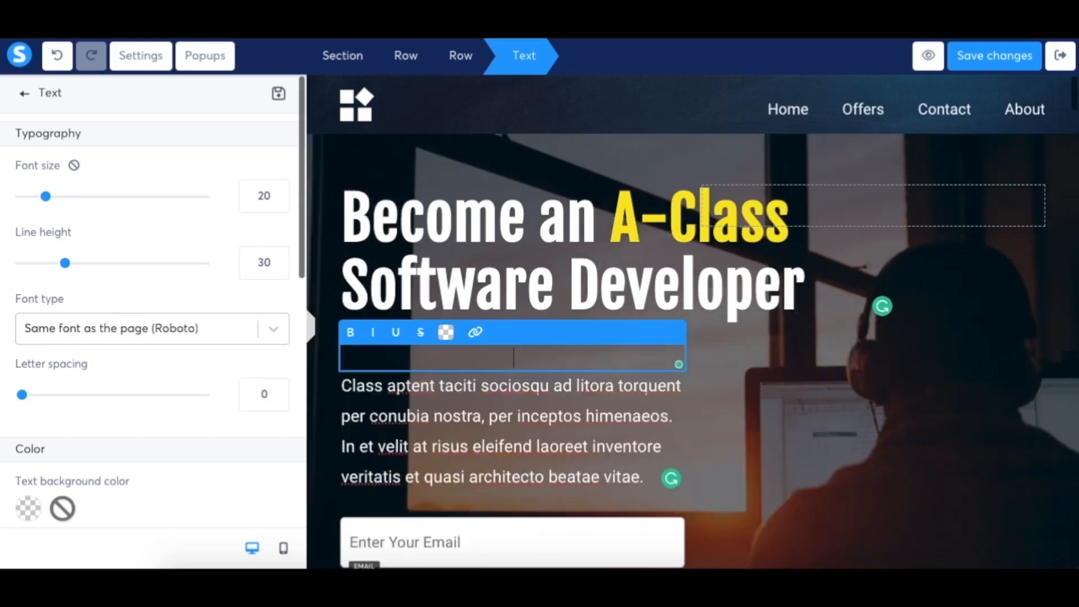
pyautogui.write('ksjdfkjdfkdjfkjd')
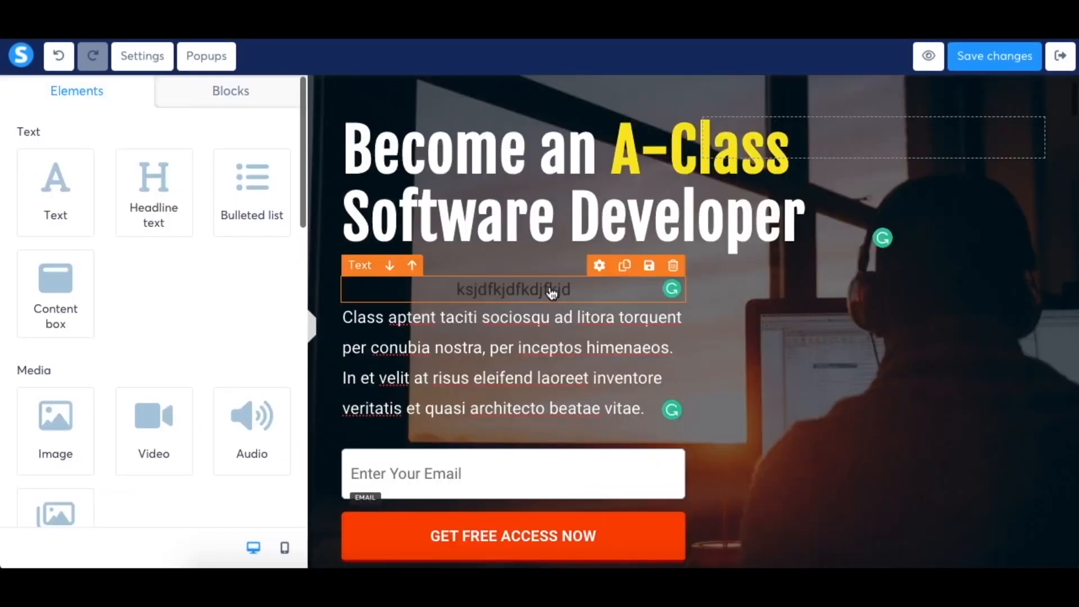
# - Color the "ksjdfkjdfkdjfkjd" text red using the default color D0021B
pyautogui.click(551, 292)
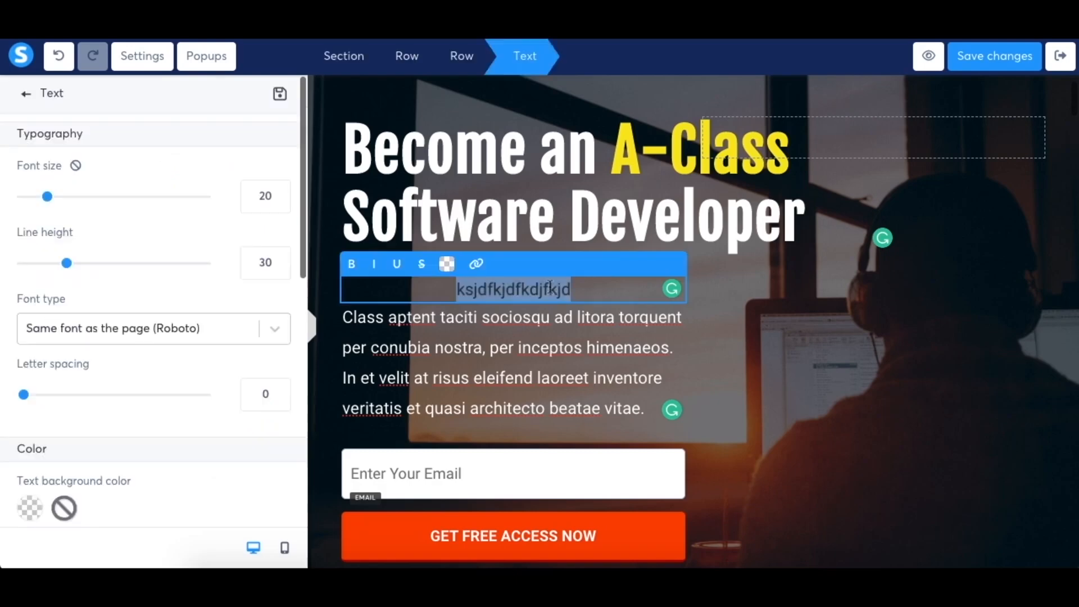
pyautogui.click(447, 265)
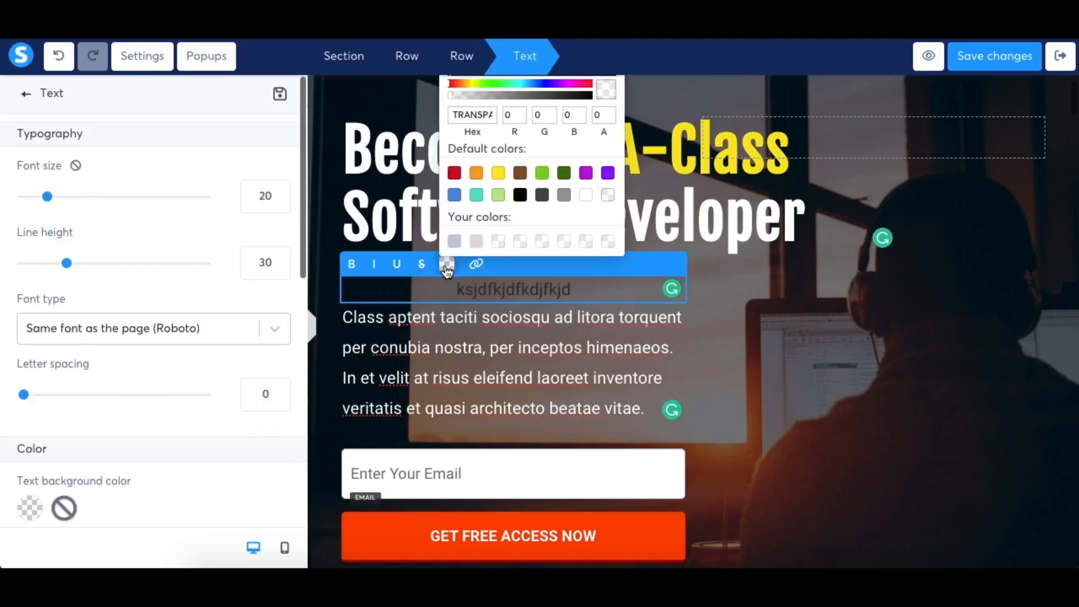
pyautogui.click(454, 173)
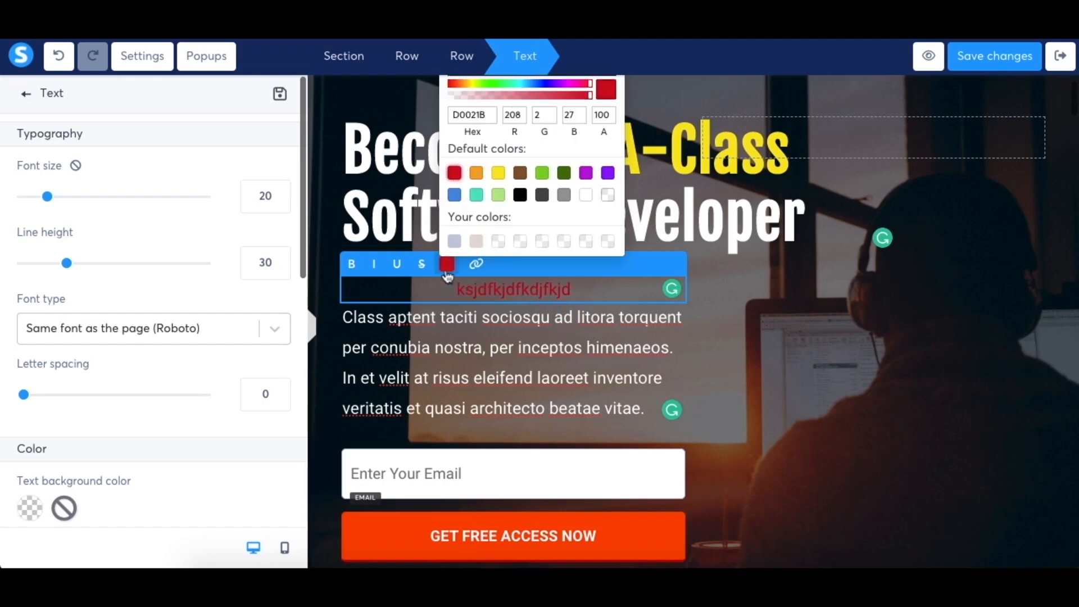
pyautogui.click(351, 266)
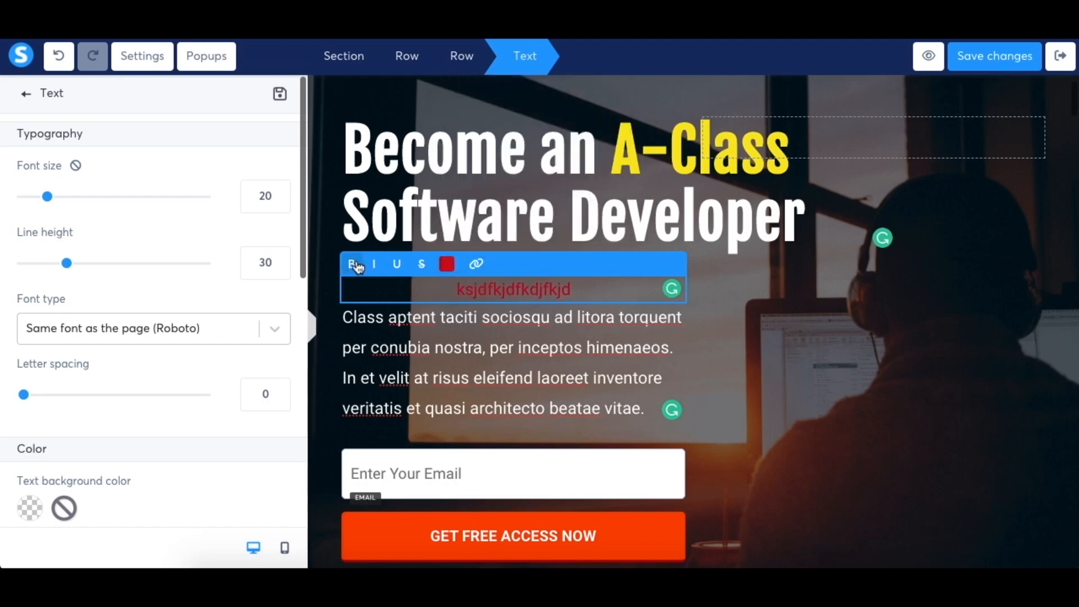
# - View the link options for the red text, close them without entering a URL, and reselect the text
pyautogui.doubleClick(495, 290)
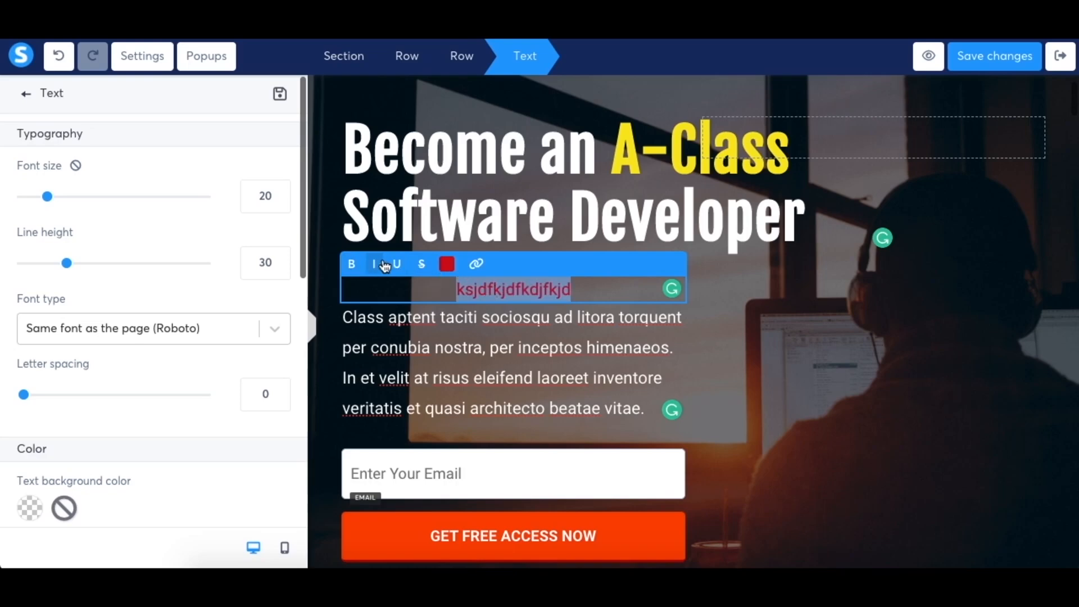
pyautogui.click(477, 264)
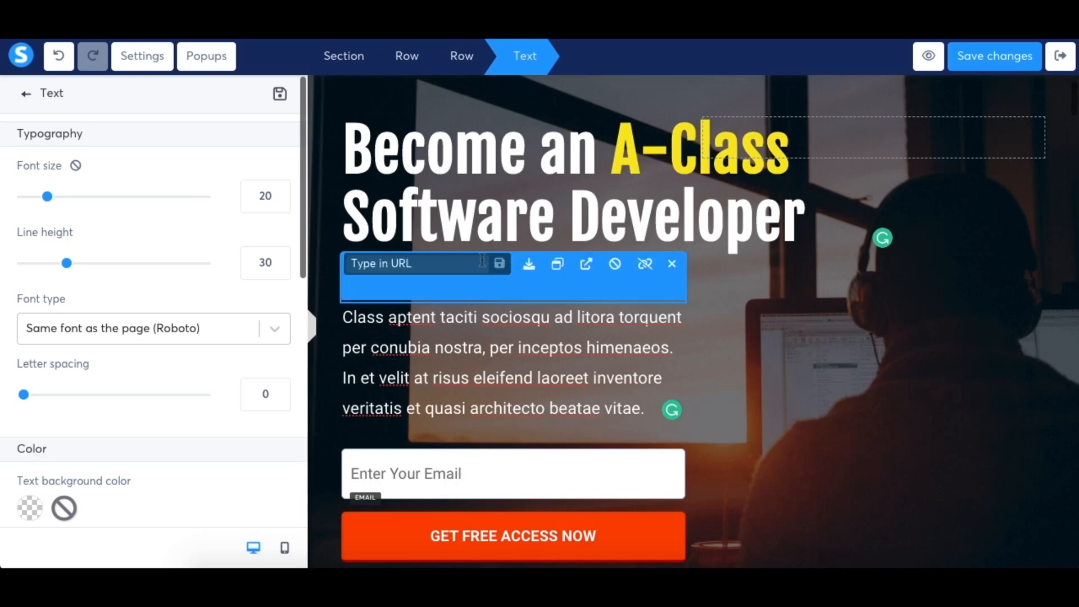
pyautogui.click(706, 306)
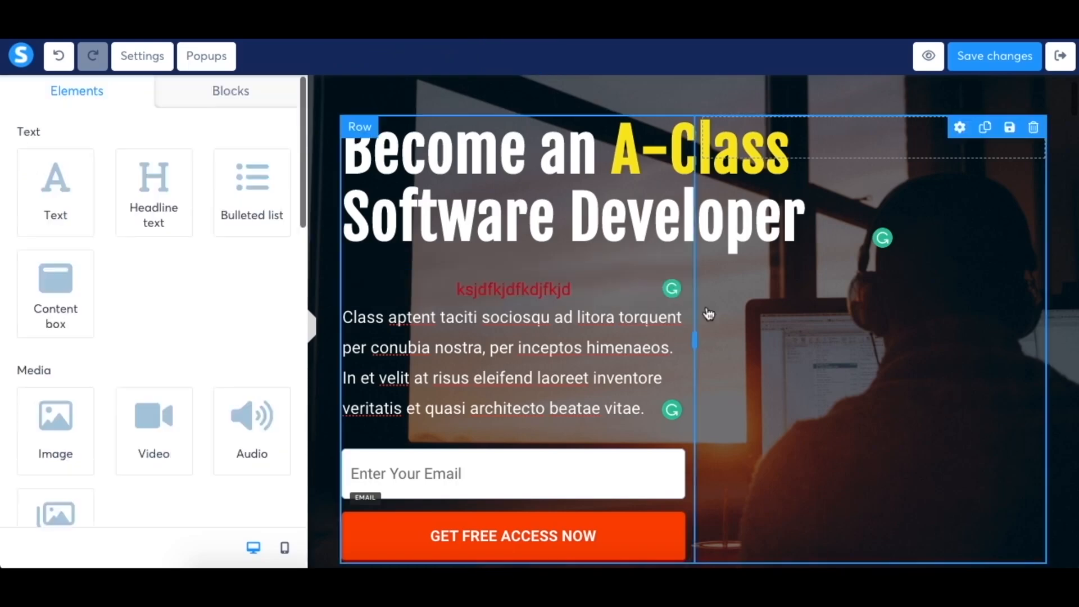
pyautogui.doubleClick(516, 290)
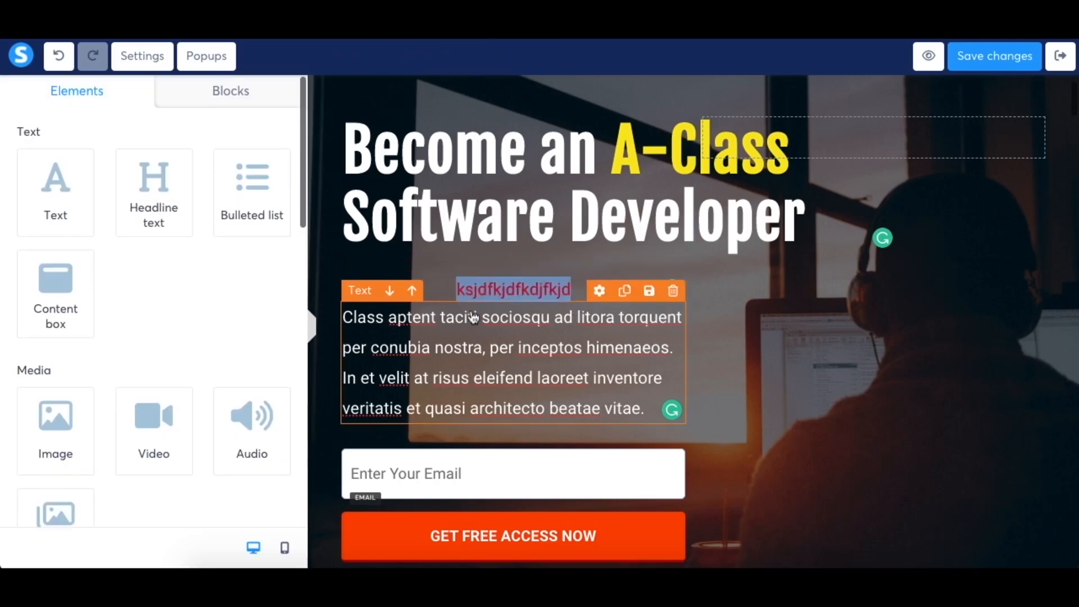
pyautogui.click(434, 289)
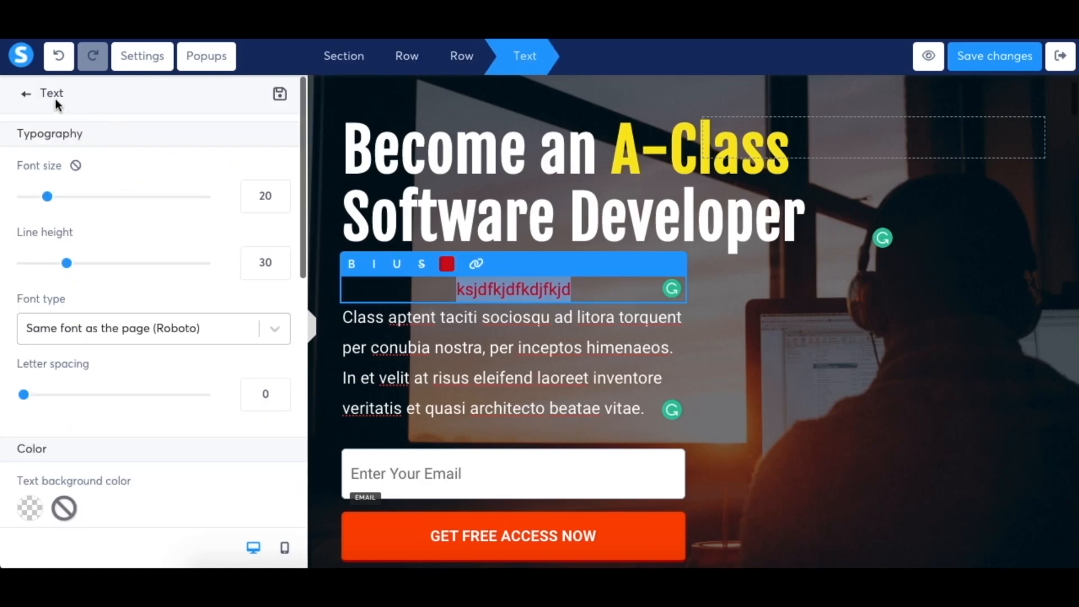
# - Leave the text settings and add a headline text element directly above the red text
pyautogui.click(27, 98)
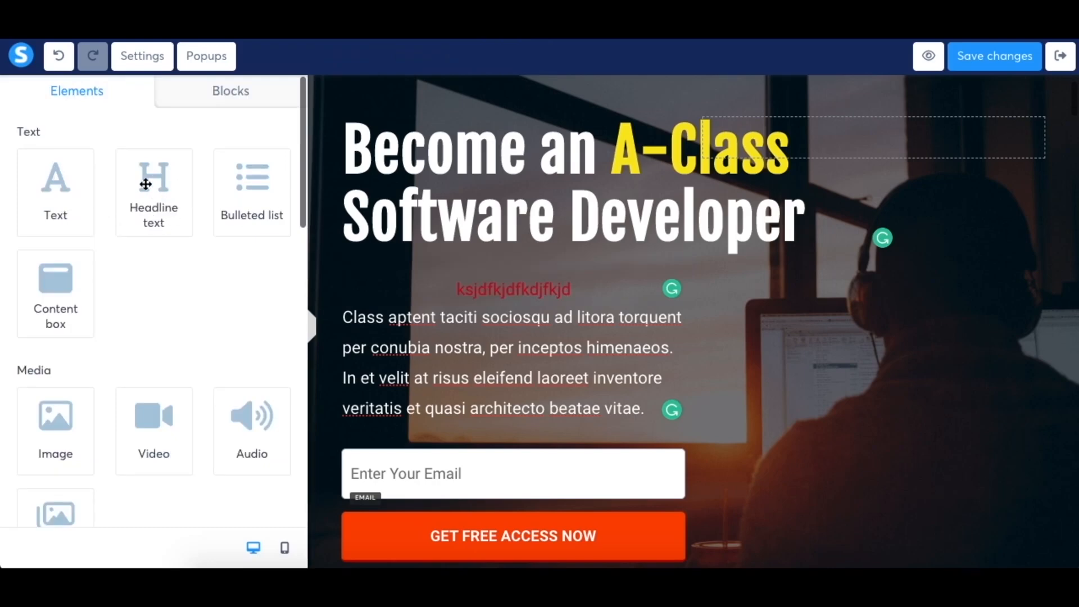
pyautogui.moveTo(146, 184); pyautogui.dragTo(417, 285)
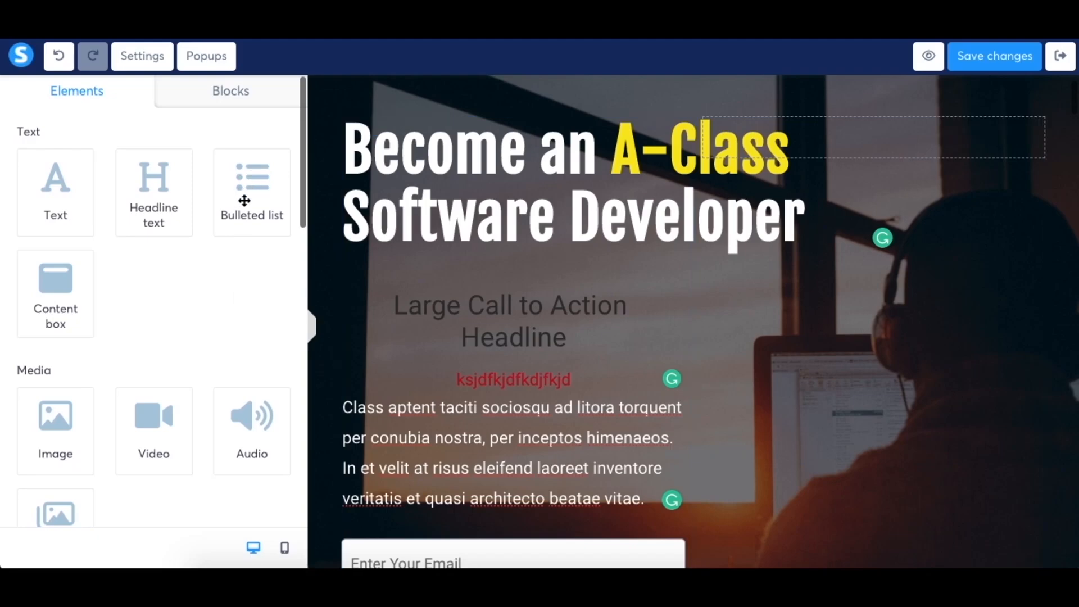
pyautogui.moveTo(251, 188); pyautogui.dragTo(457, 288)
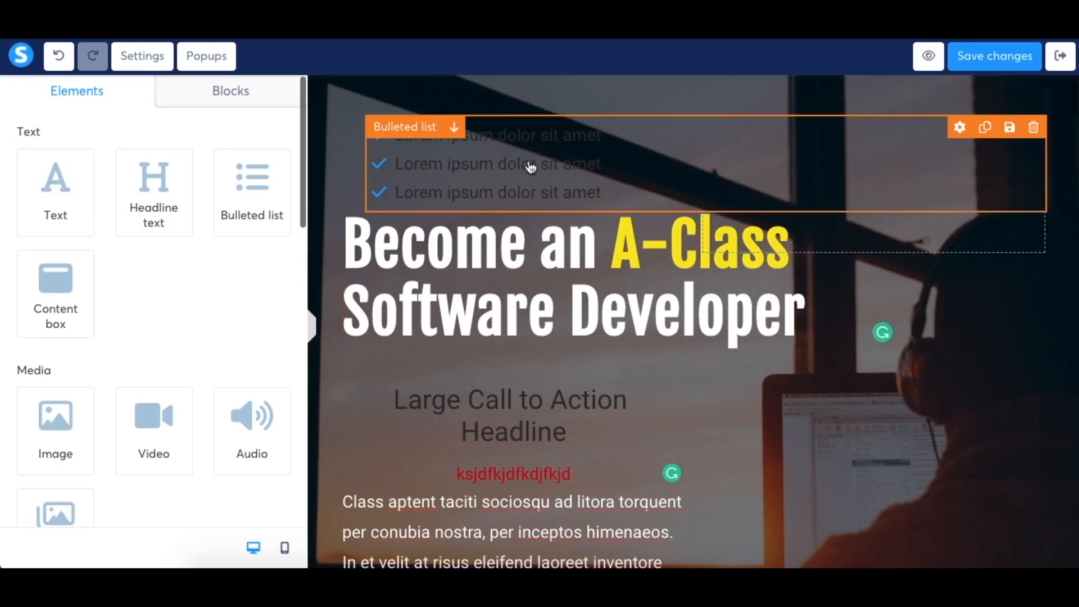
pyautogui.click(1033, 127)
pyautogui.click(697, 117)
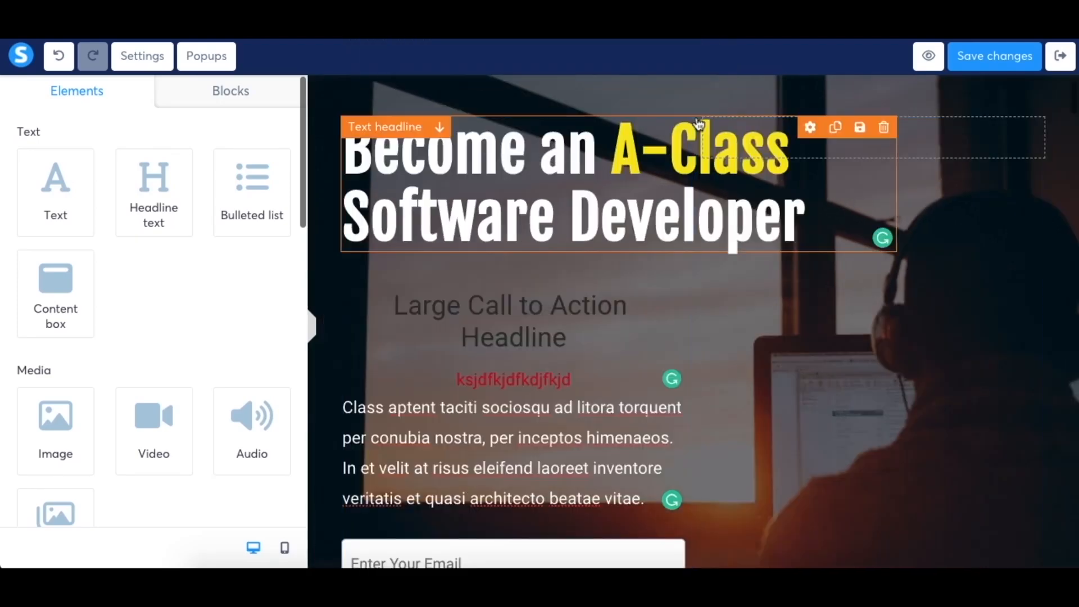
# - Add a content box below the main headline and place a text element inside it
pyautogui.moveTo(68, 289); pyautogui.dragTo(418, 303)
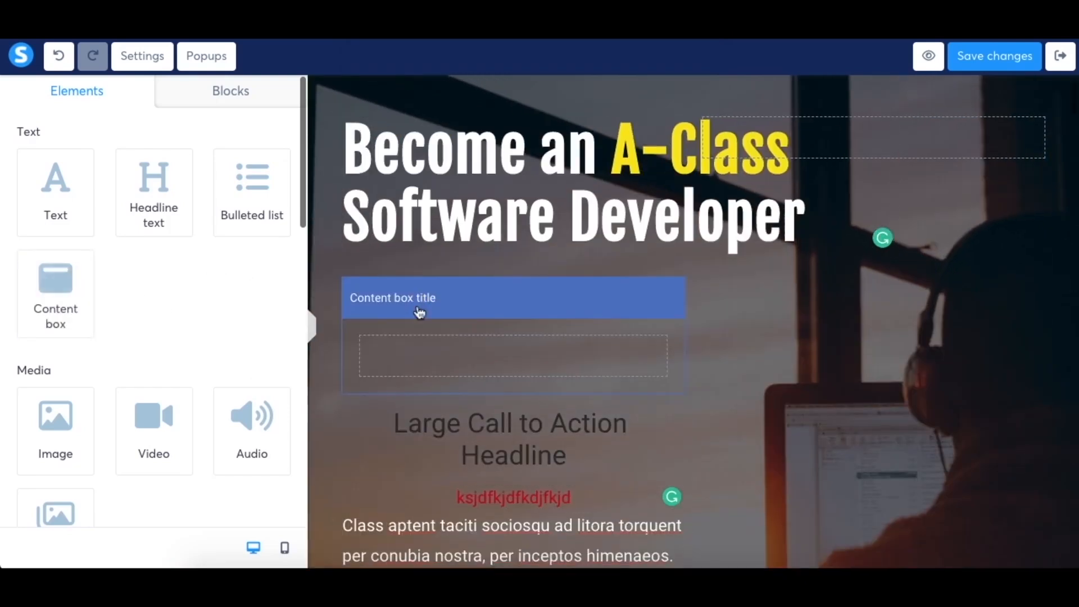
pyautogui.click(461, 357)
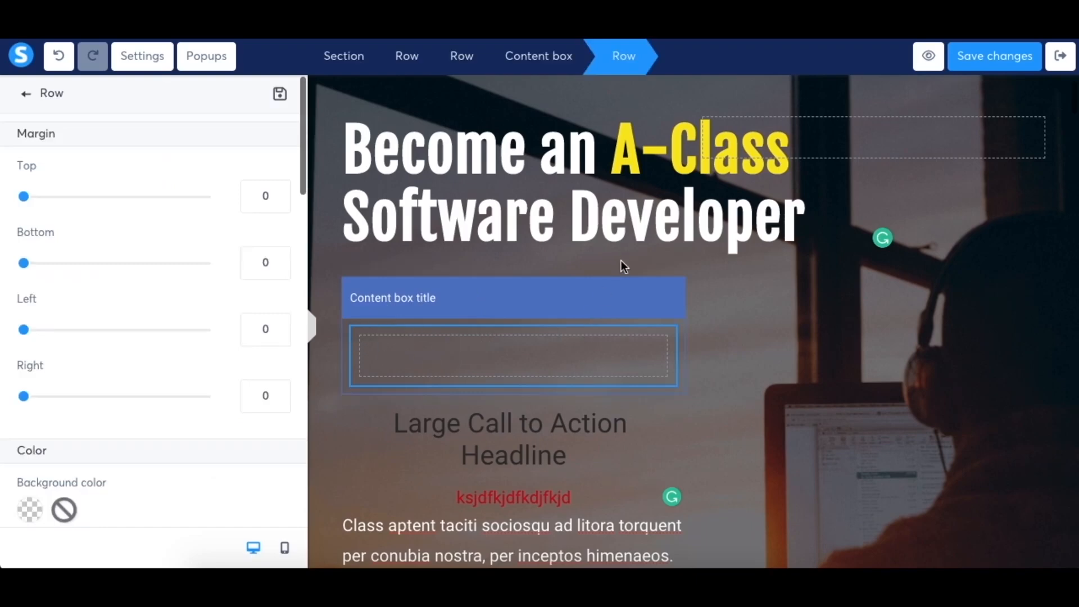
pyautogui.press('Escape')
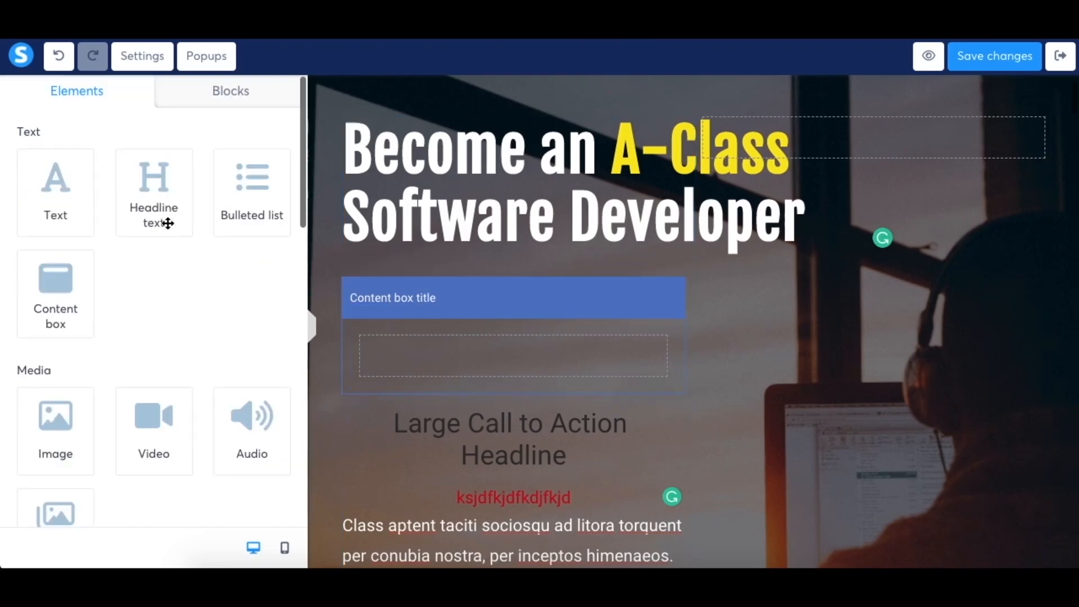
pyautogui.moveTo(53, 183); pyautogui.dragTo(458, 346)
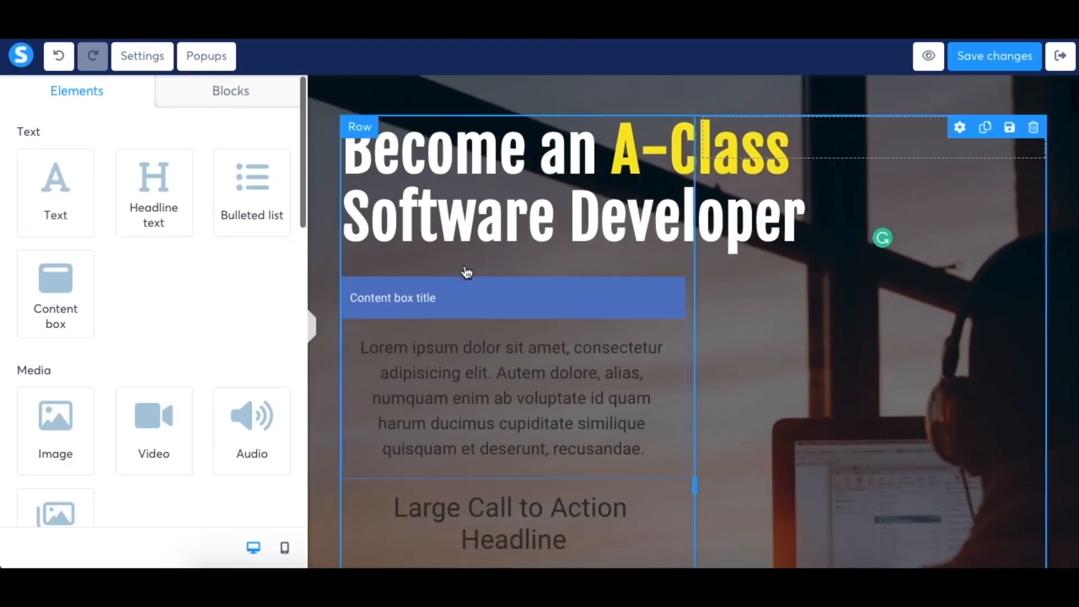
# - Add an image element between the content box and the "Large Call to Action Headline", and open its settings
pyautogui.scroll(-5, 260, 289)
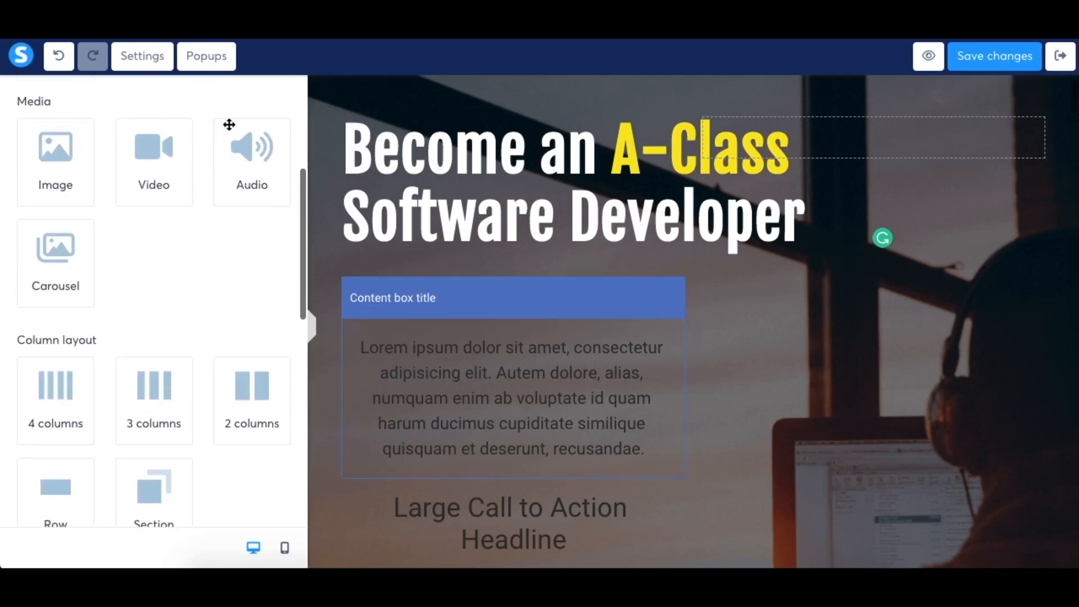
pyautogui.moveTo(68, 173); pyautogui.dragTo(489, 323)
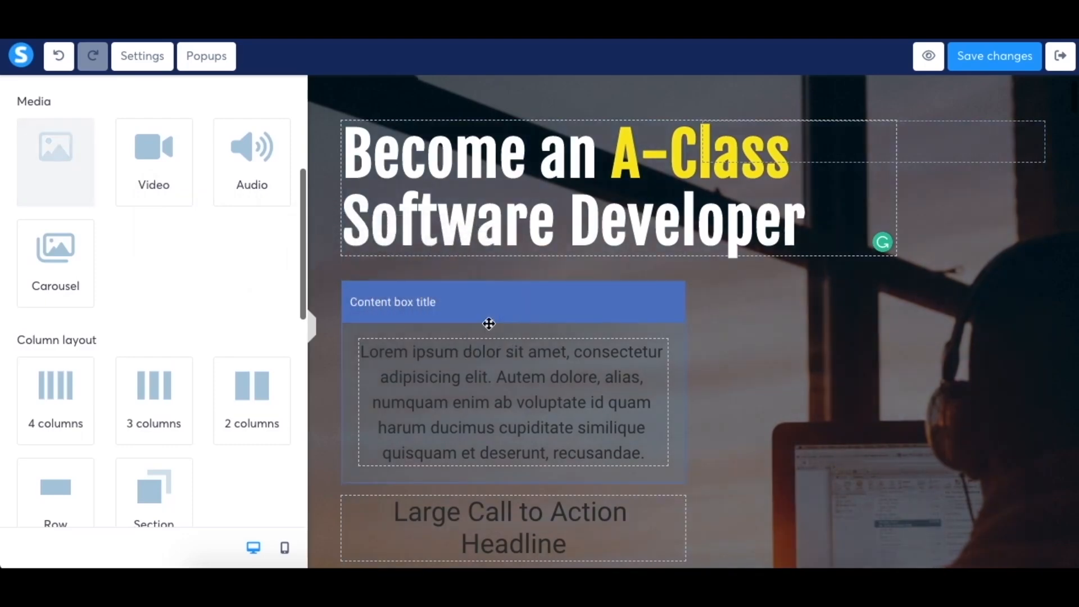
pyautogui.scroll(-5, 489, 323)
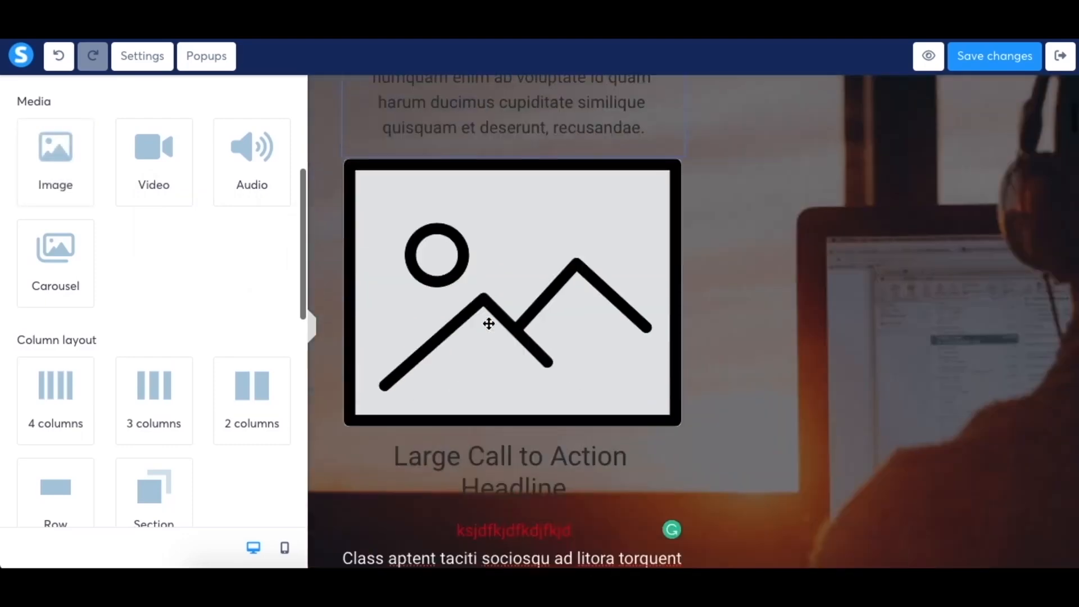
pyautogui.click(488, 323)
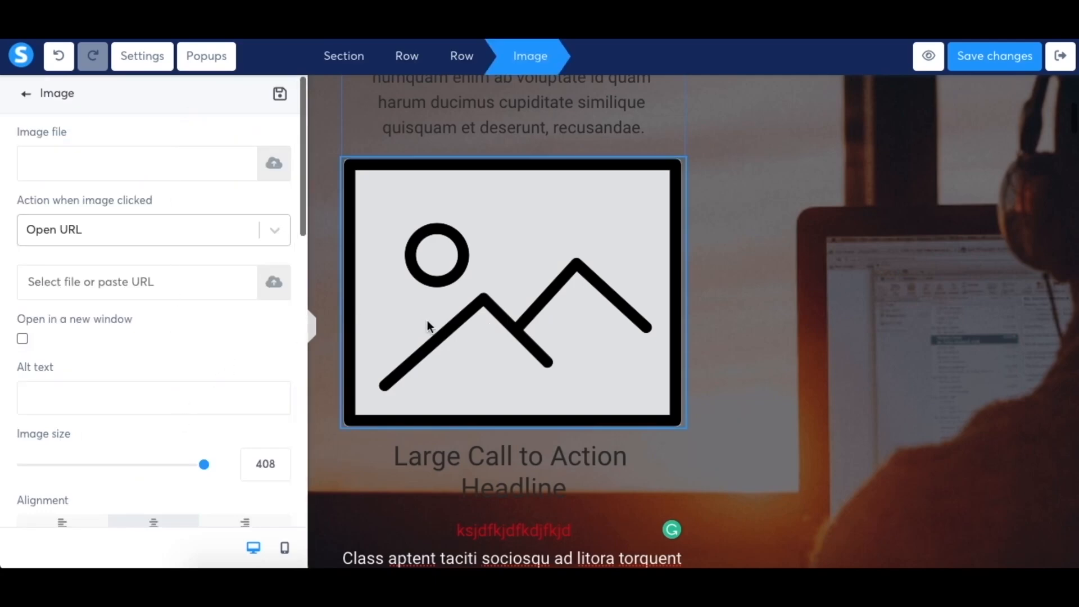
# - Open the file picker for the new image, view the previously uploaded images, and return to the upload options
pyautogui.click(273, 164)
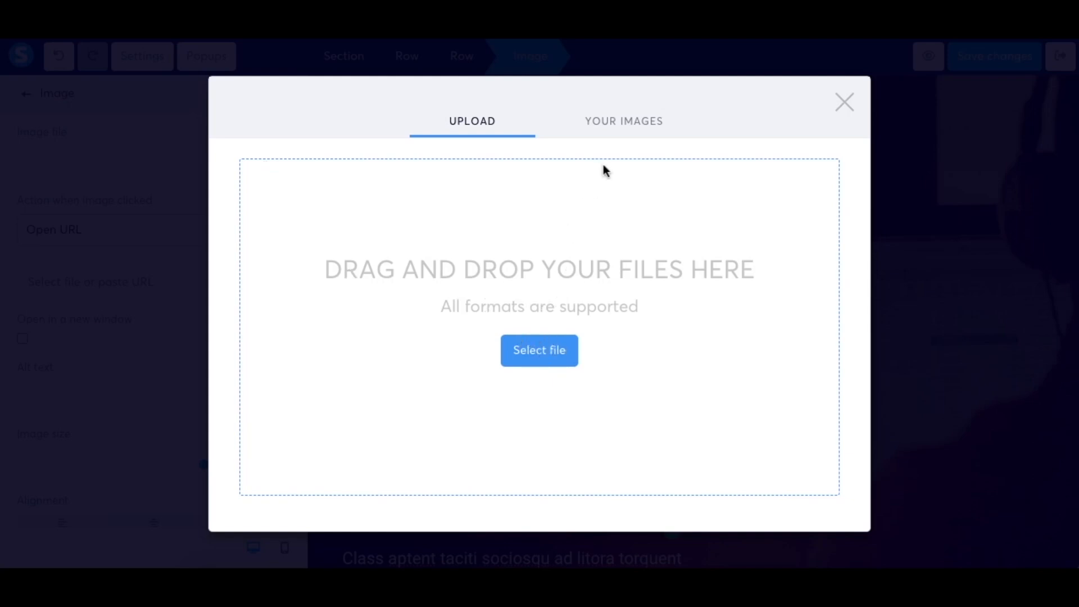
pyautogui.click(626, 124)
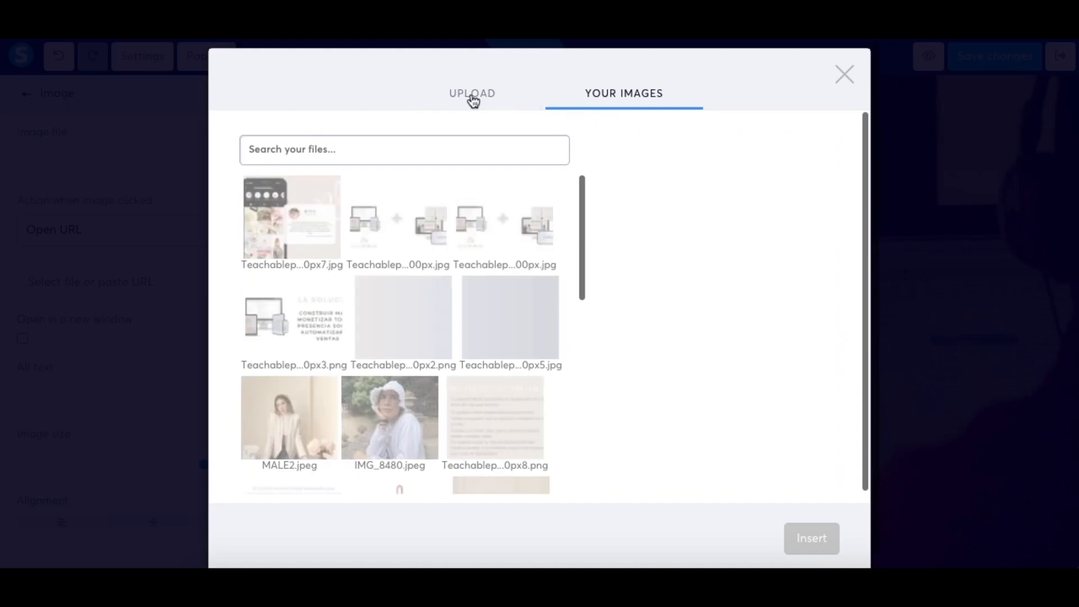
pyautogui.click(473, 97)
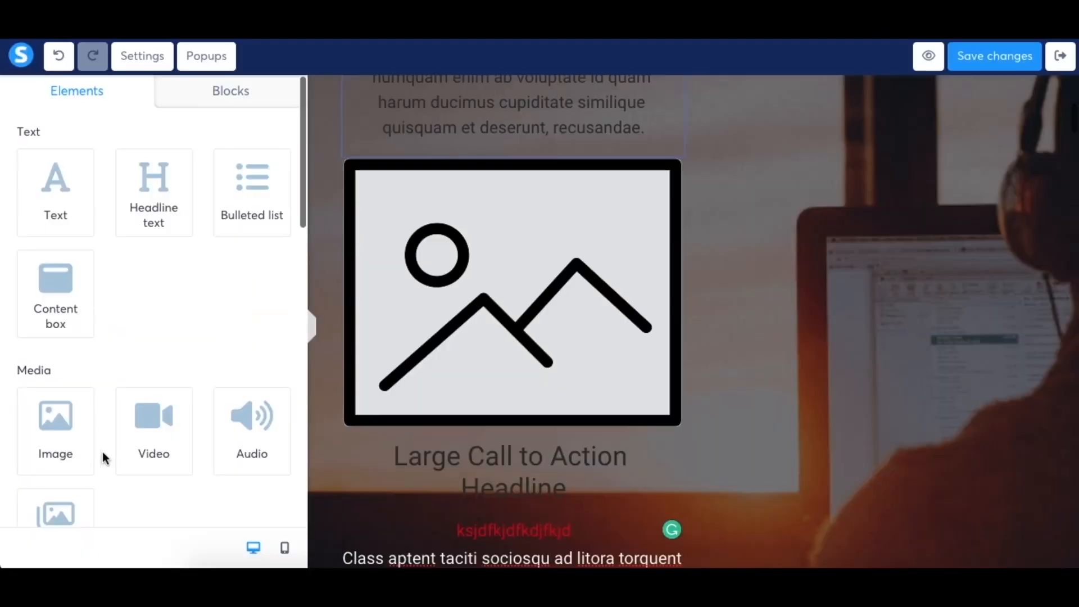
# - Add a video element above the "Become an A-Class Software Developer" headline and view its video type options
pyautogui.moveTo(166, 442); pyautogui.dragTo(472, 433)
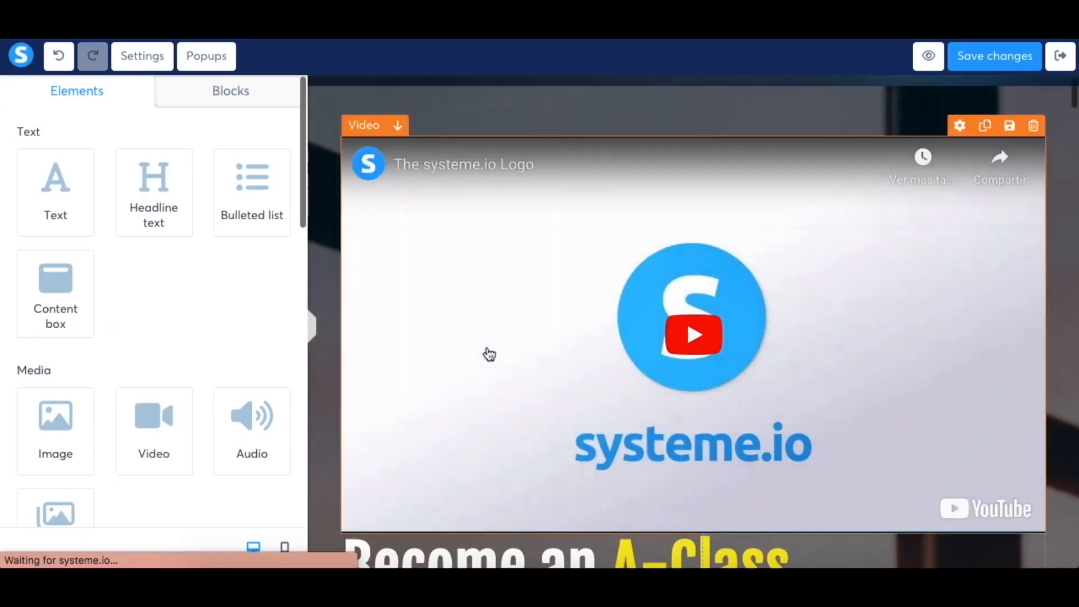
pyautogui.click(489, 354)
pyautogui.click(180, 162)
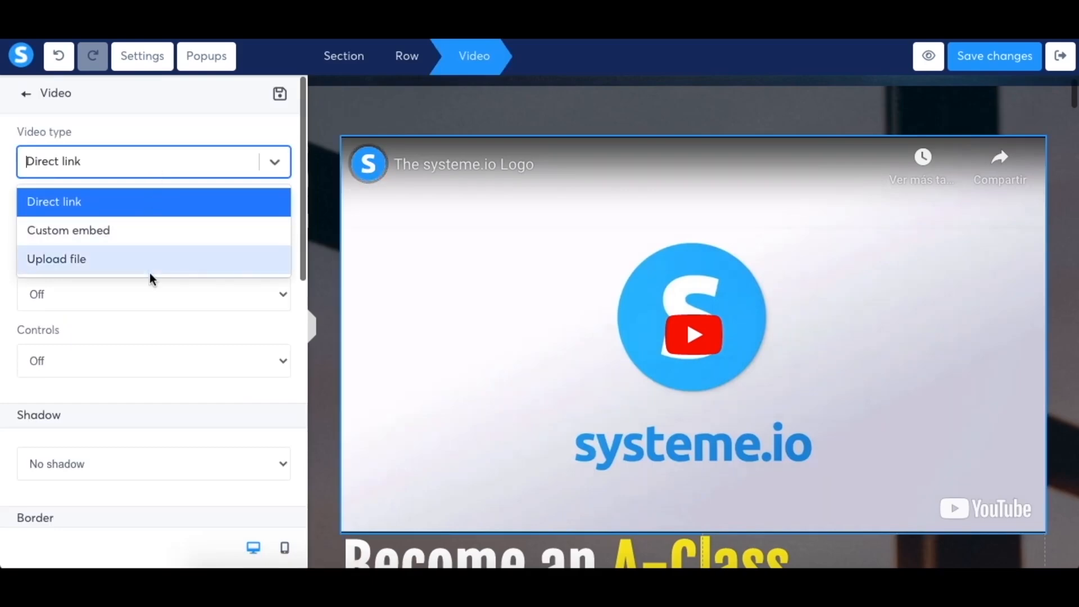
pyautogui.click(25, 94)
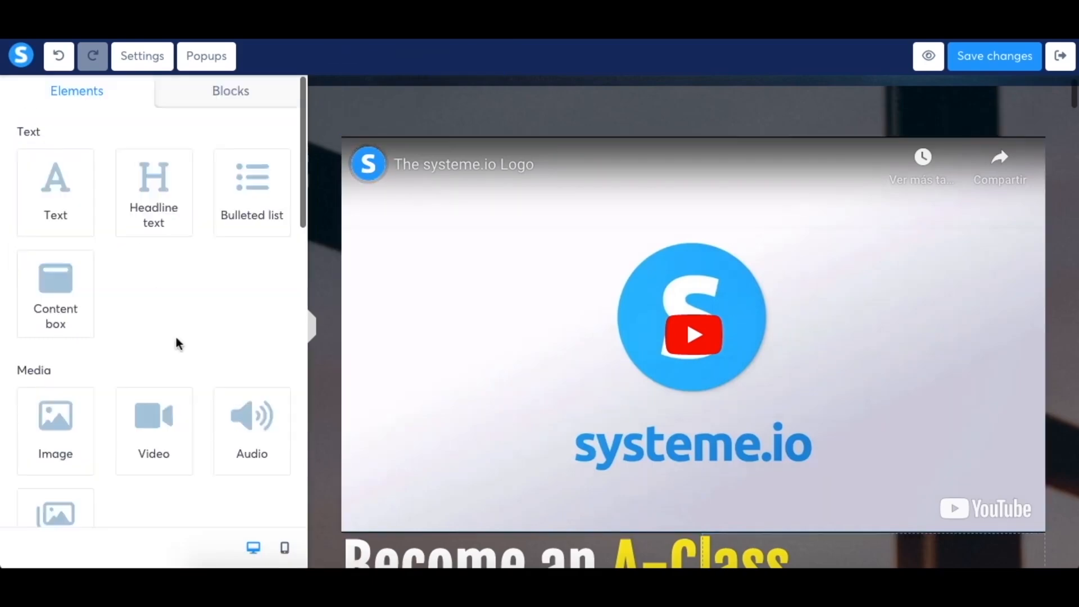
# - Add an audio element directly below the navigation header and view its audio source options
pyautogui.scroll(-3, 176, 341)
pyautogui.moveTo(245, 289); pyautogui.dragTo(398, 123)
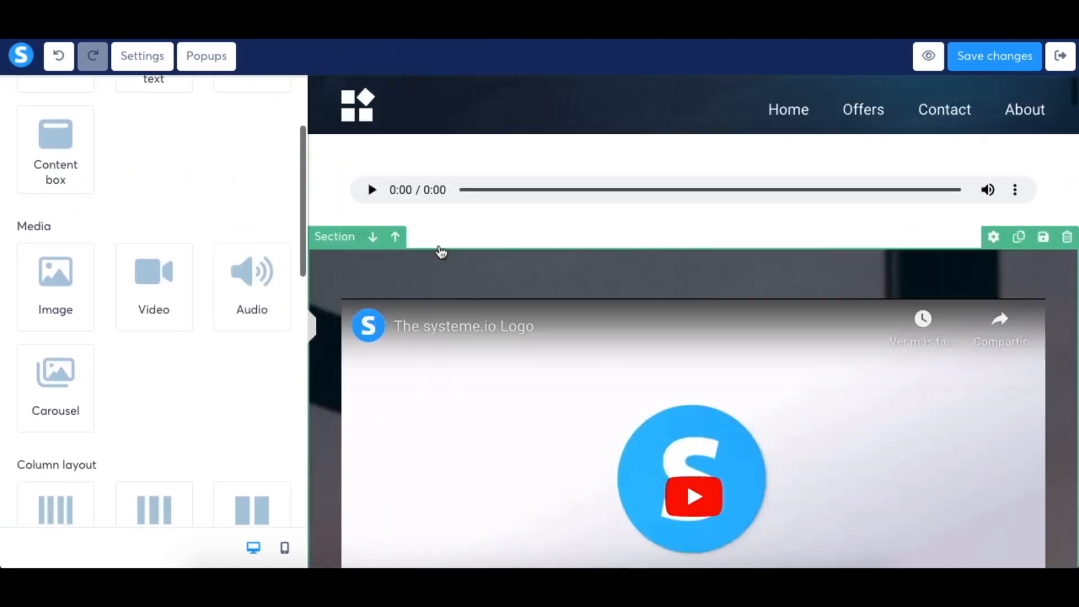
pyautogui.click(382, 175)
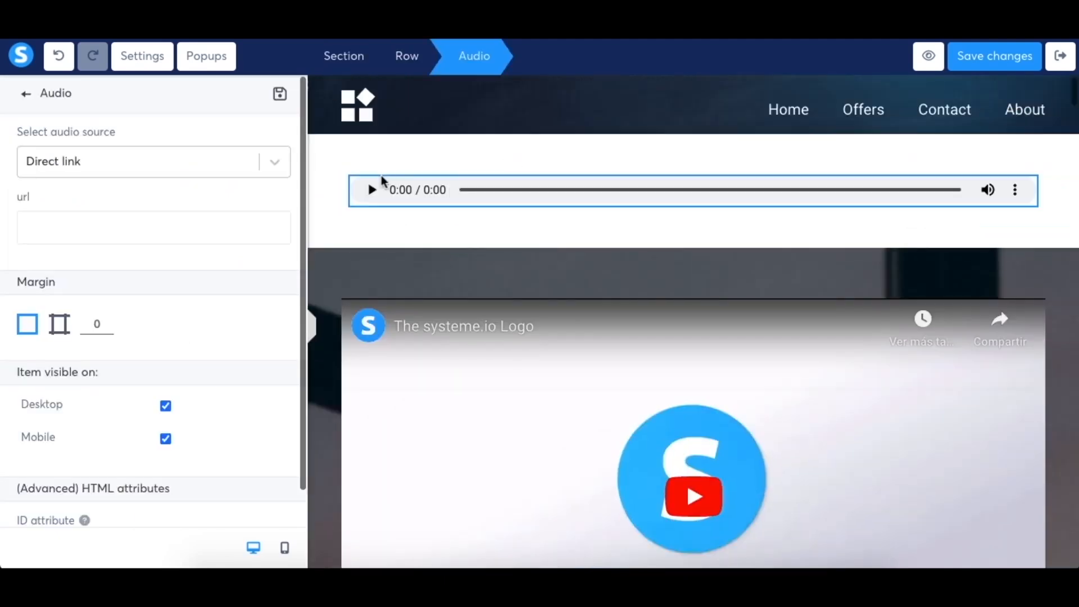
pyautogui.click(382, 174)
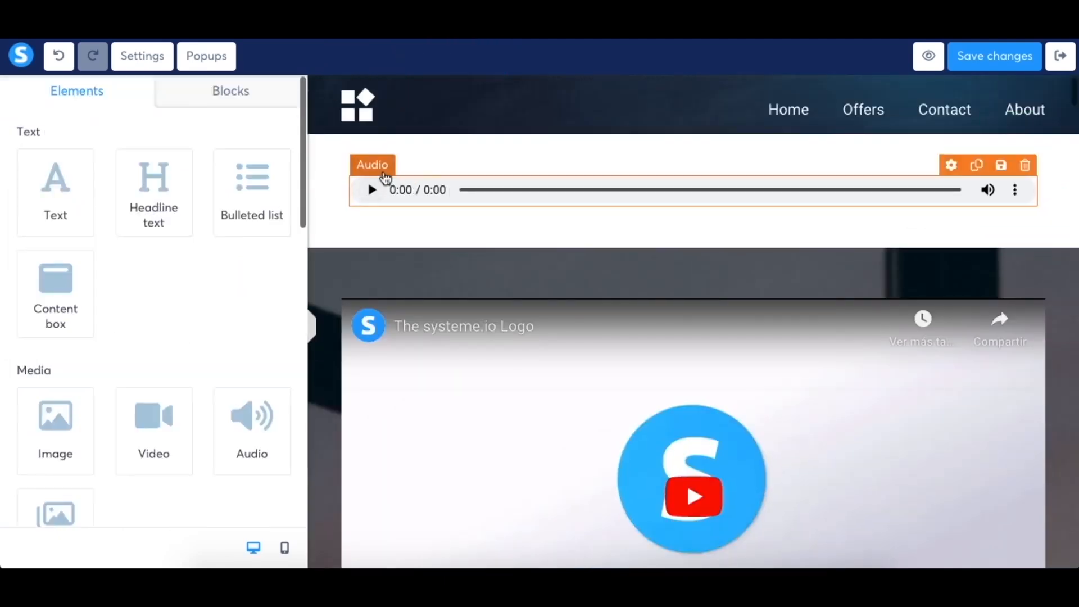
pyautogui.click(385, 177)
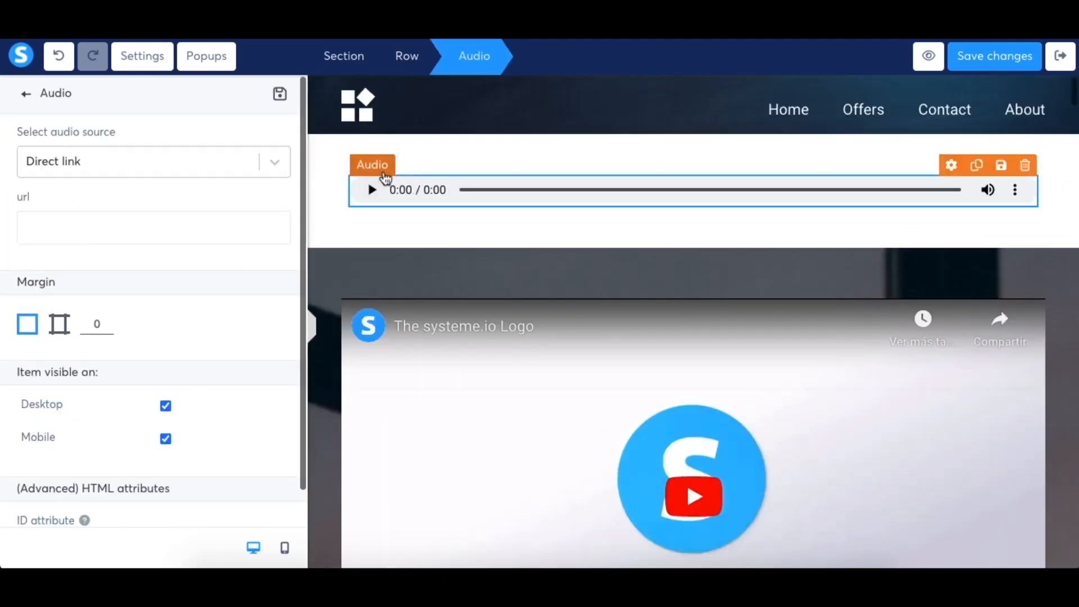
pyautogui.click(274, 168)
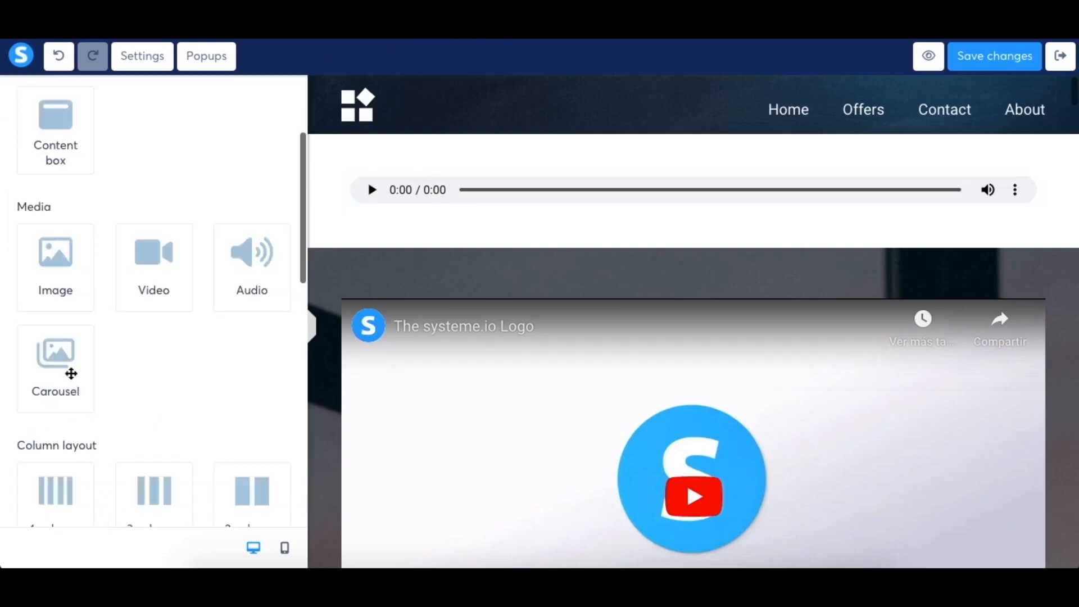
# - Add a carousel below the audio player and give it two additional slides
pyautogui.moveTo(69, 373); pyautogui.dragTo(405, 272)
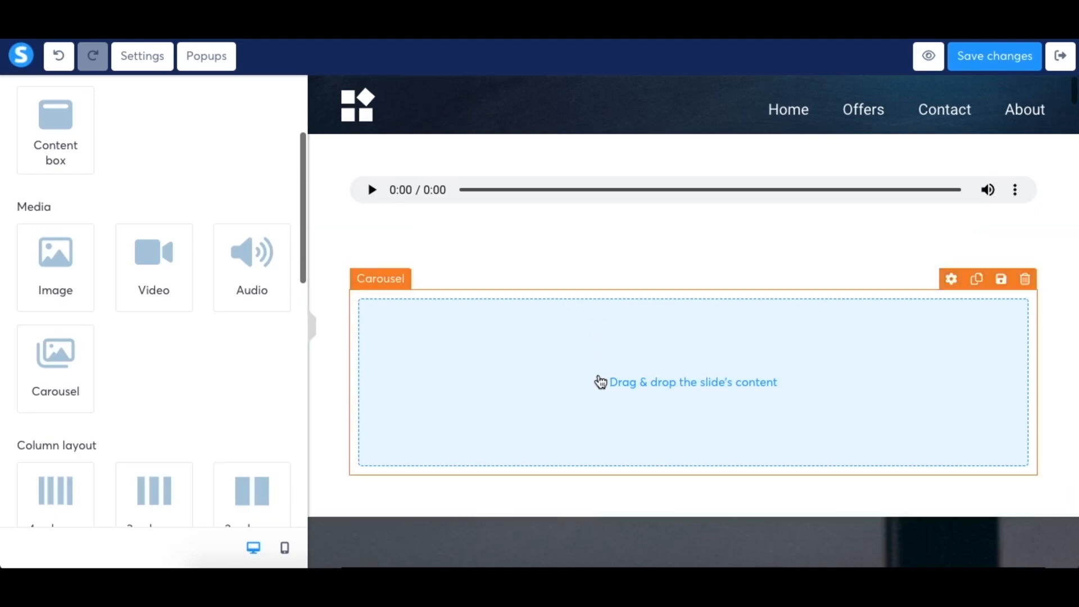
pyautogui.click(600, 383)
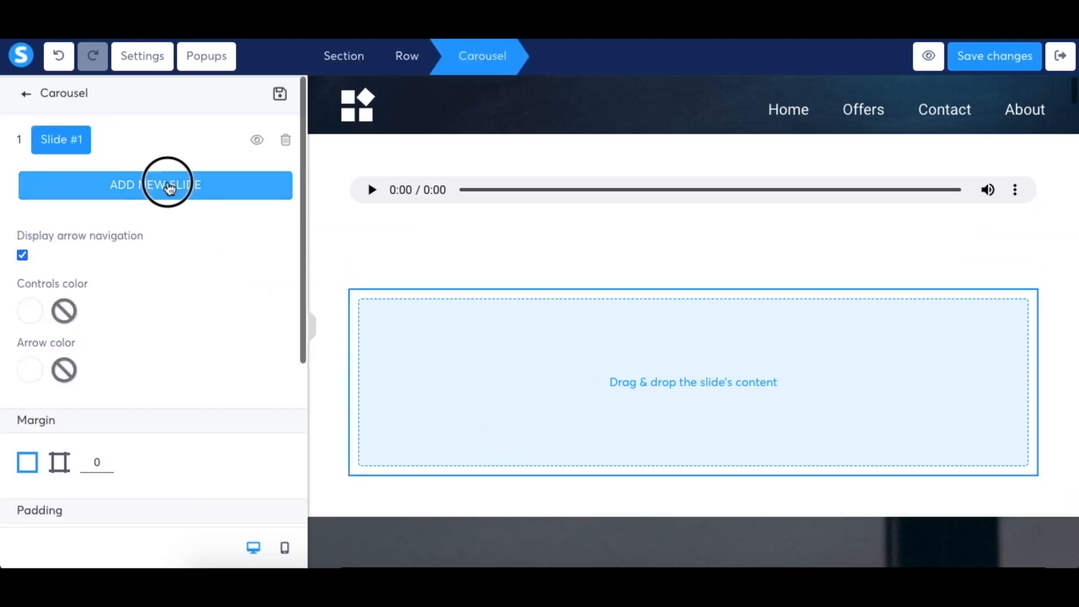
pyautogui.click(167, 185)
pyautogui.click(173, 231)
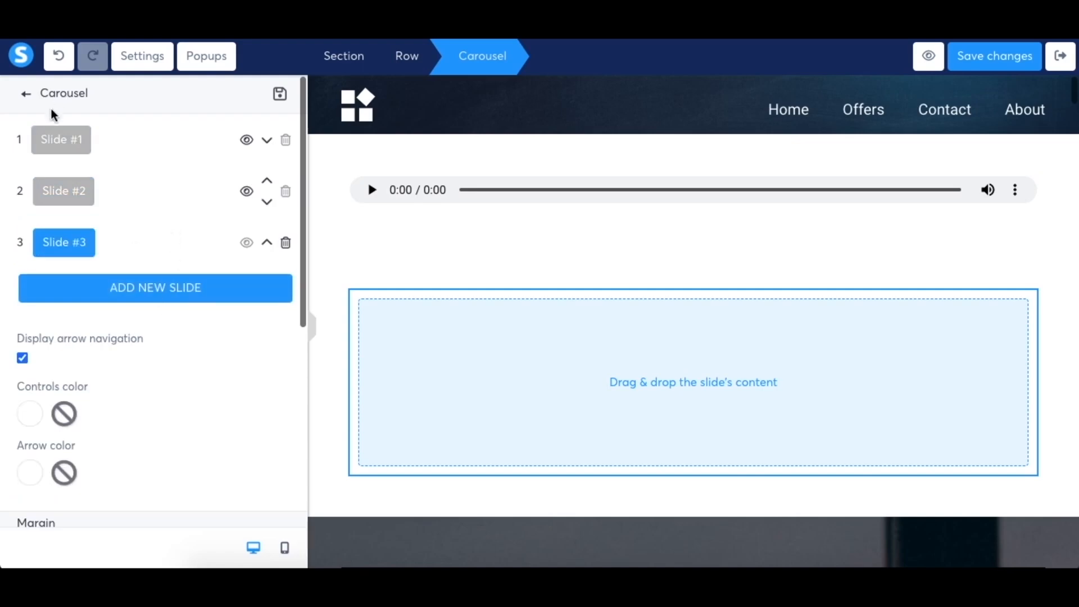
# - Place an image element inside the carousel's Slide #1
pyautogui.click(56, 140)
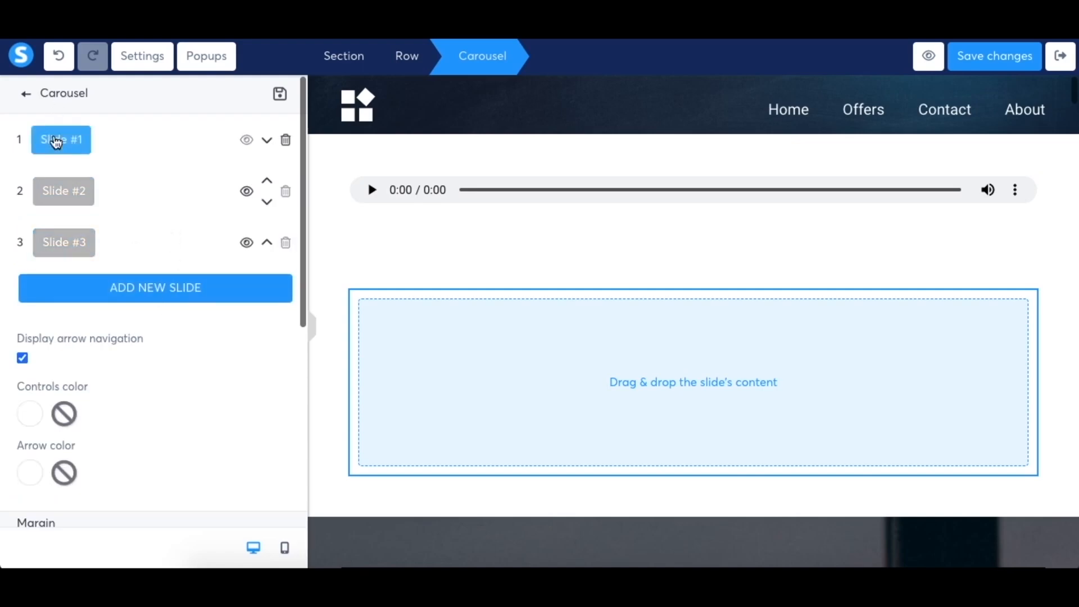
pyautogui.click(26, 94)
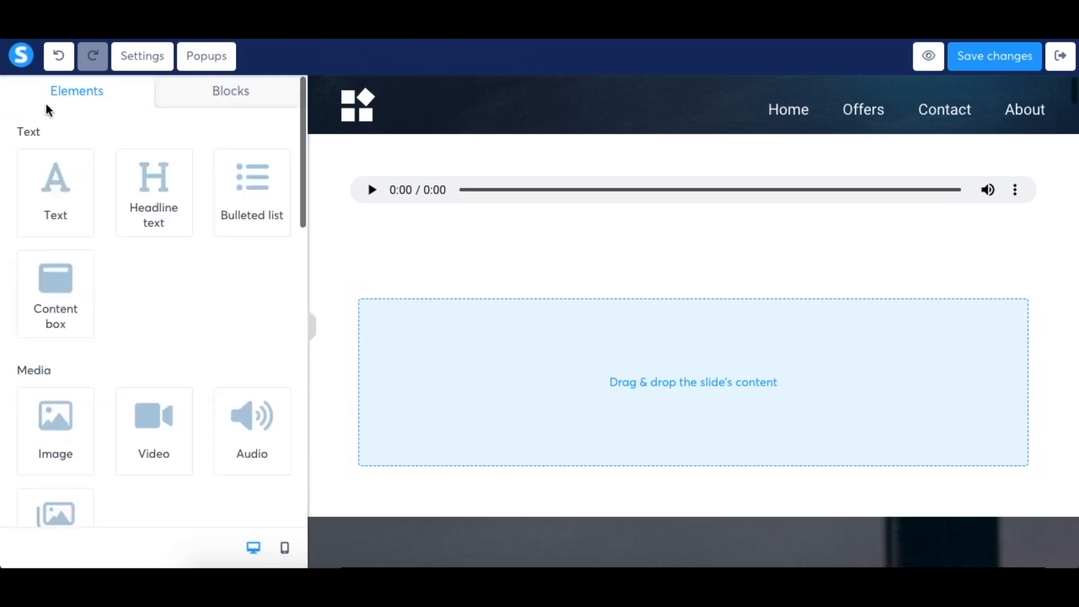
pyautogui.moveTo(60, 441); pyautogui.dragTo(585, 383)
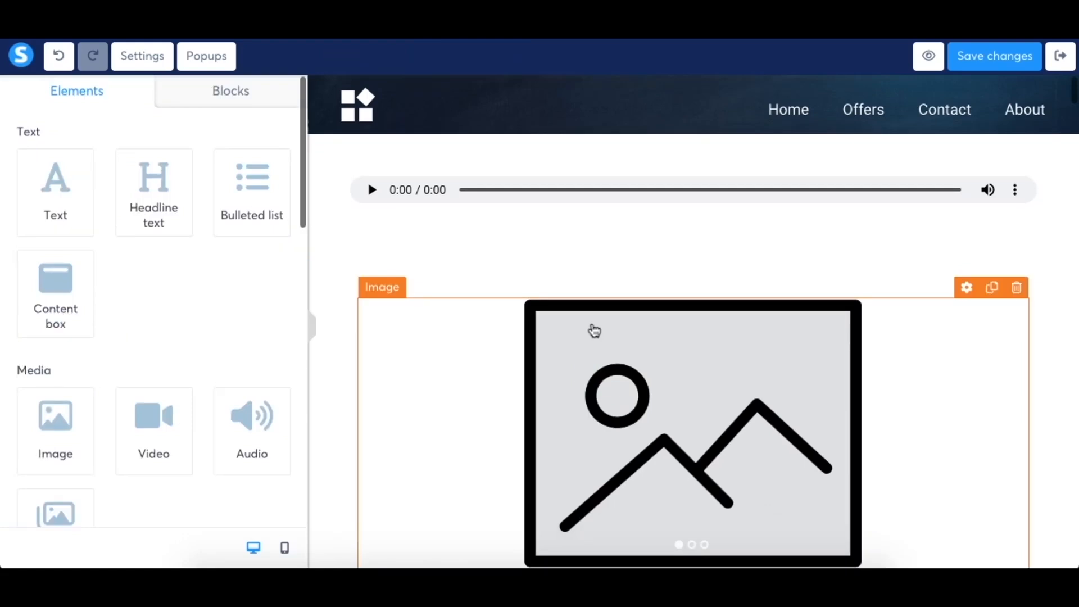
# - Switch the carousel to Slide #2, place a video element inside it, and select that video
pyautogui.click(598, 310)
pyautogui.click(482, 68)
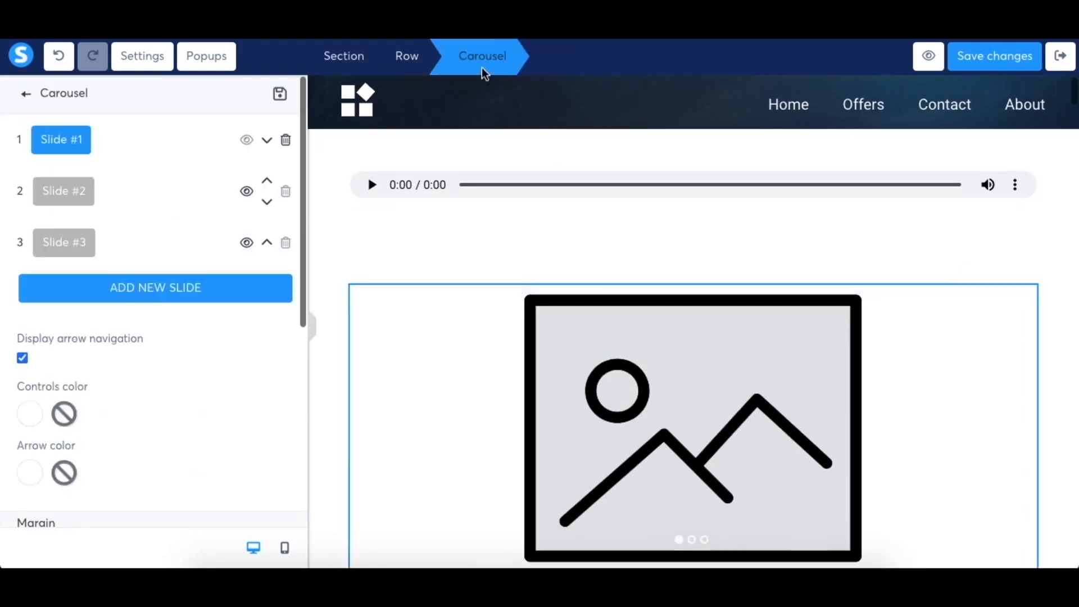
pyautogui.click(70, 191)
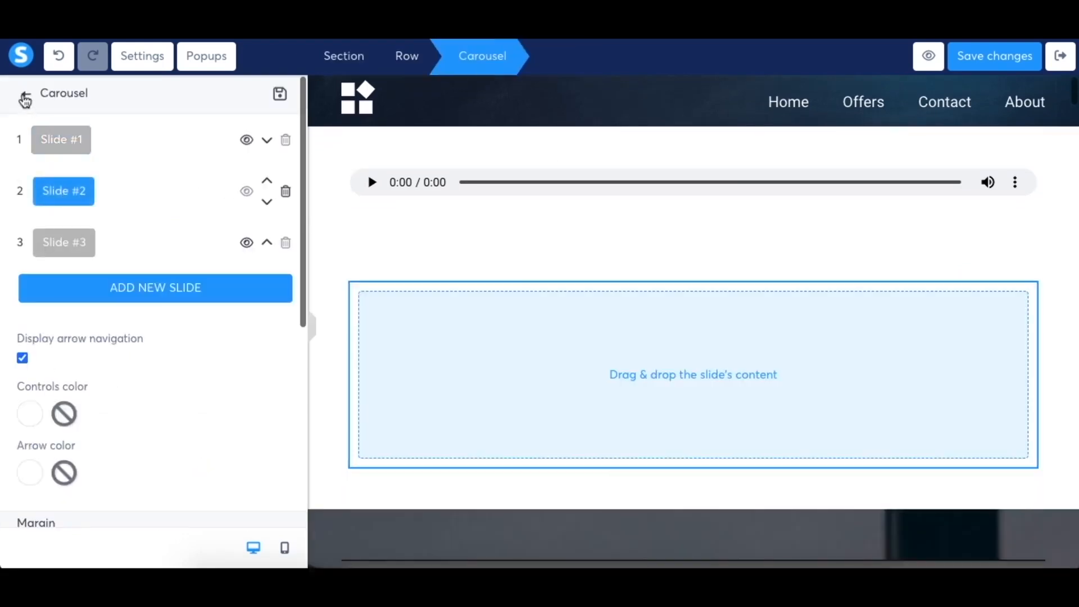
pyautogui.click(23, 96)
pyautogui.moveTo(171, 441); pyautogui.dragTo(565, 378)
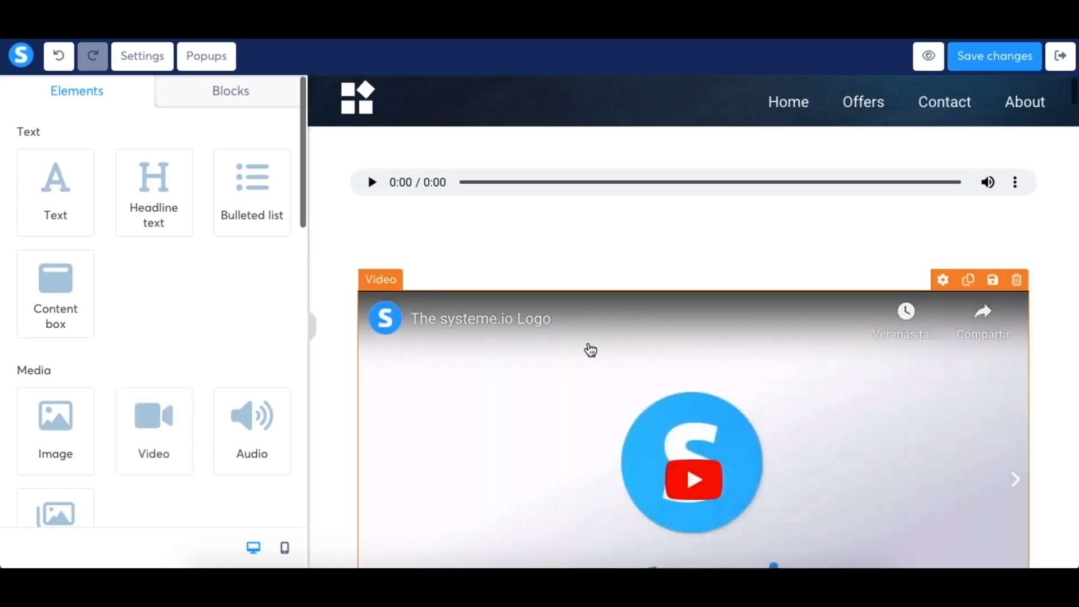
pyautogui.click(590, 349)
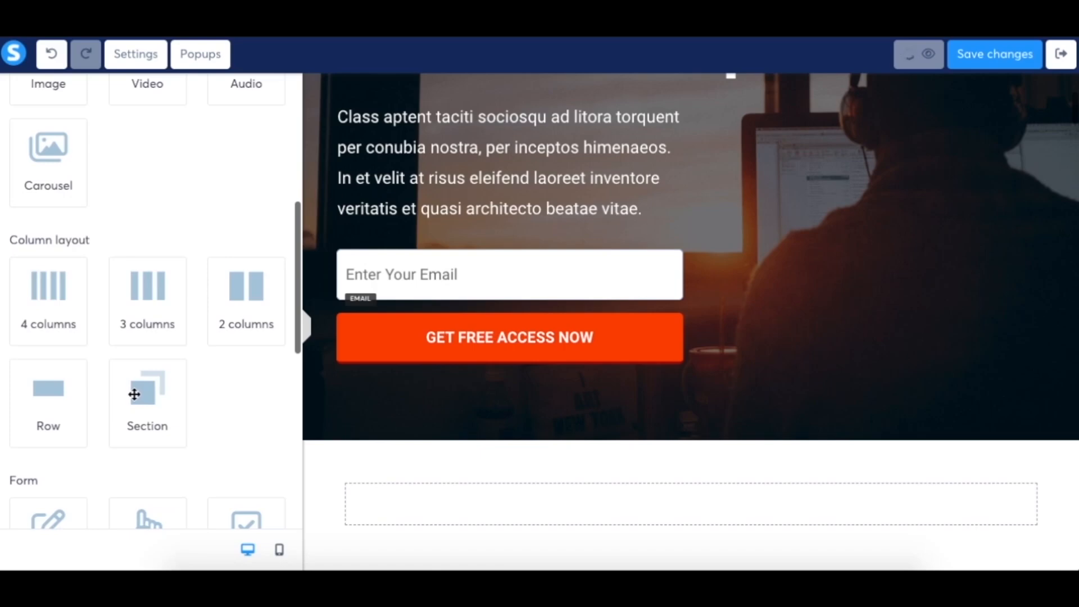
# - Add another section below the hero section, and place a row and a three-column layout in the upper empty section
pyautogui.moveTo(150, 413); pyautogui.dragTo(551, 503)
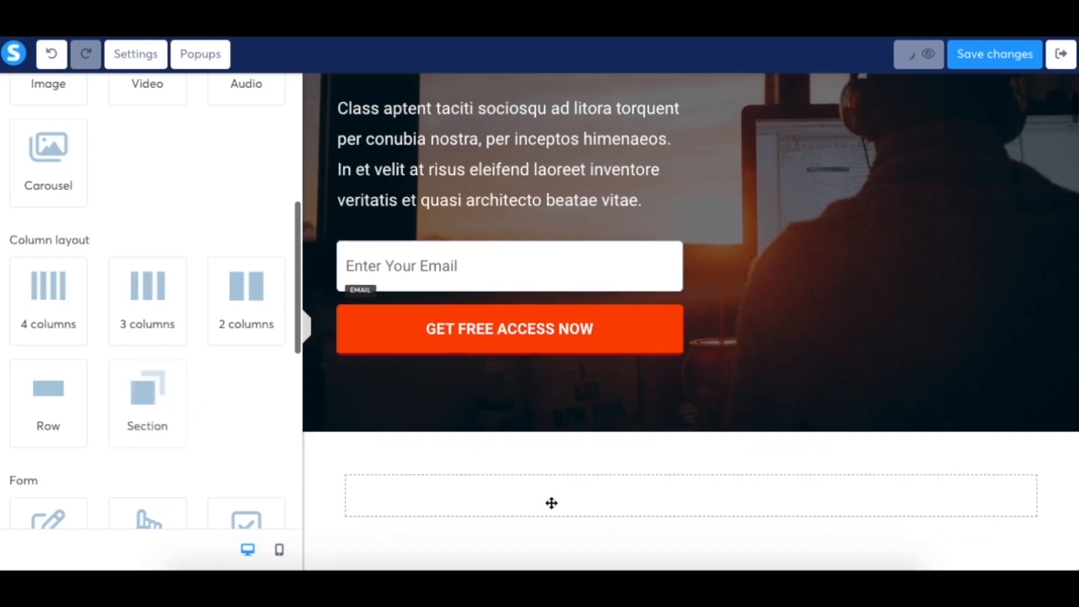
pyautogui.scroll(-5, 552, 503)
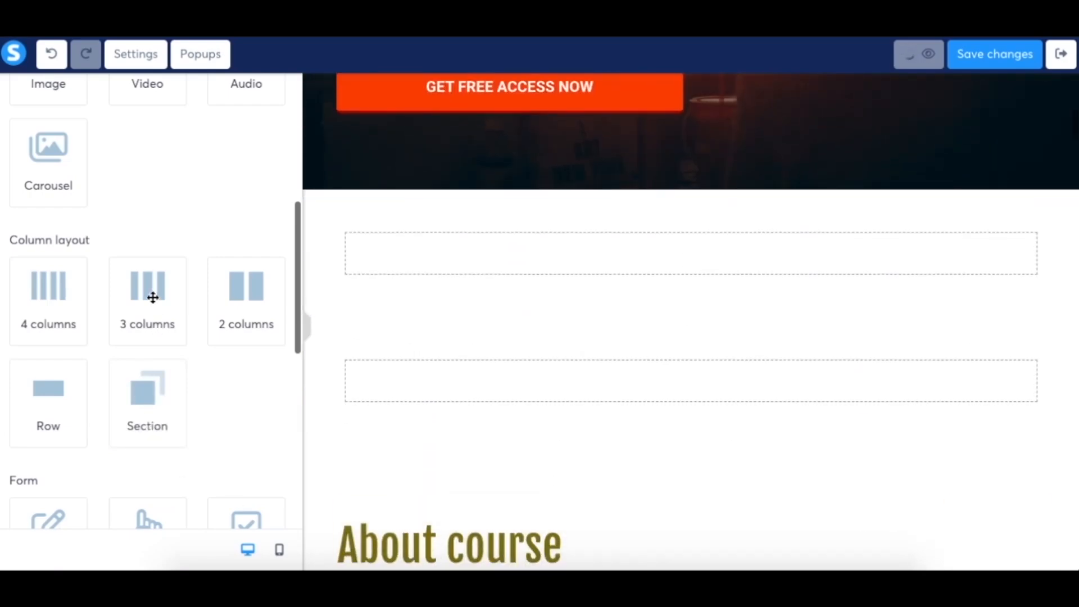
pyautogui.moveTo(36, 417); pyautogui.dragTo(412, 268)
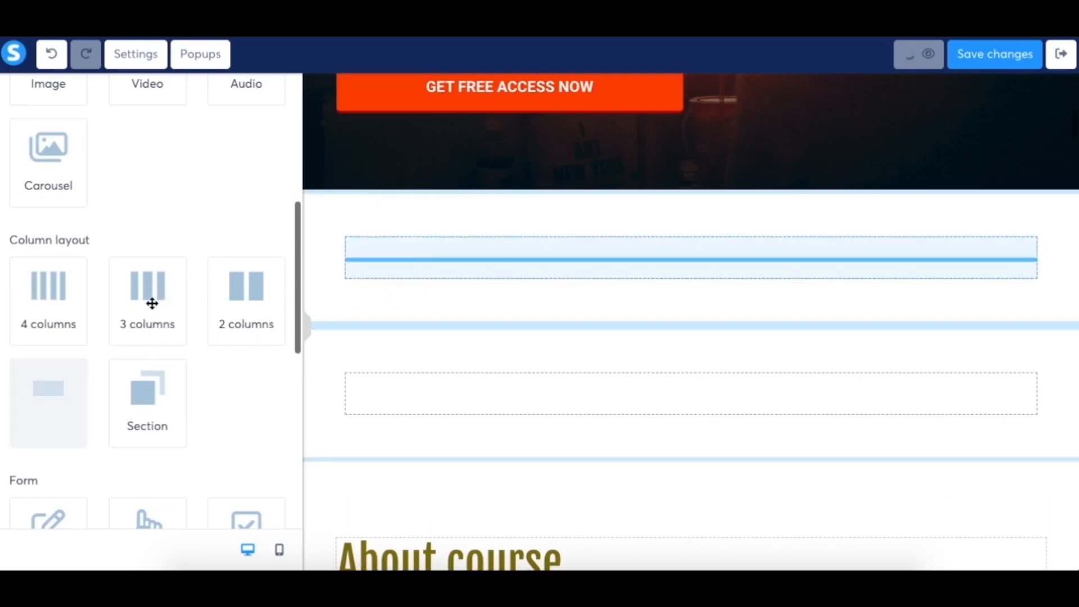
pyautogui.moveTo(157, 310); pyautogui.dragTo(587, 258)
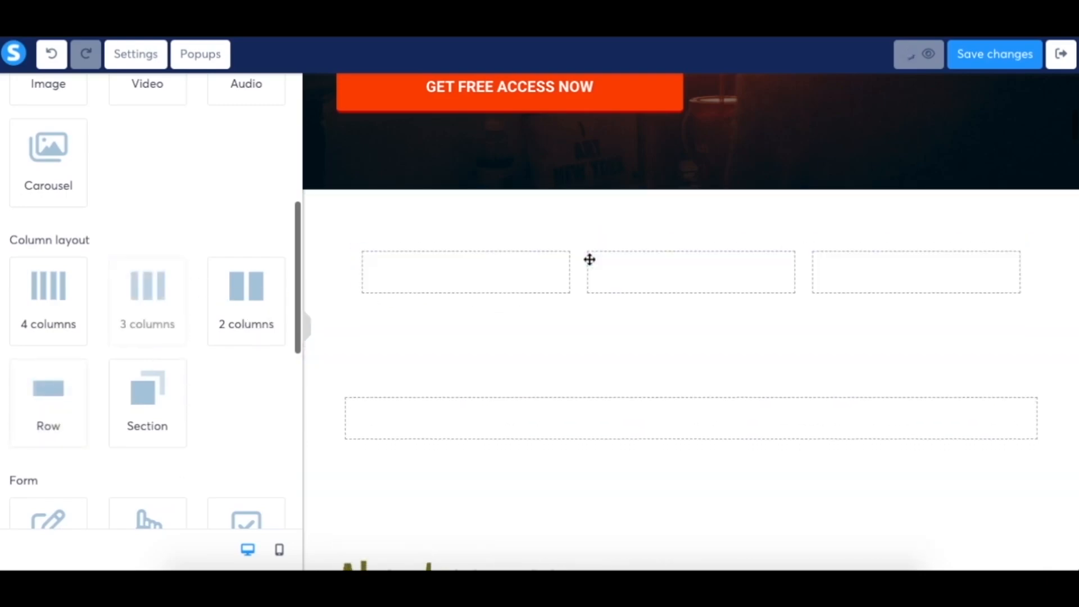
# - Fill the three columns with an image, a video and an audio element, in that order
pyautogui.scroll(1, 170, 281)
pyautogui.scroll(4, 170, 281)
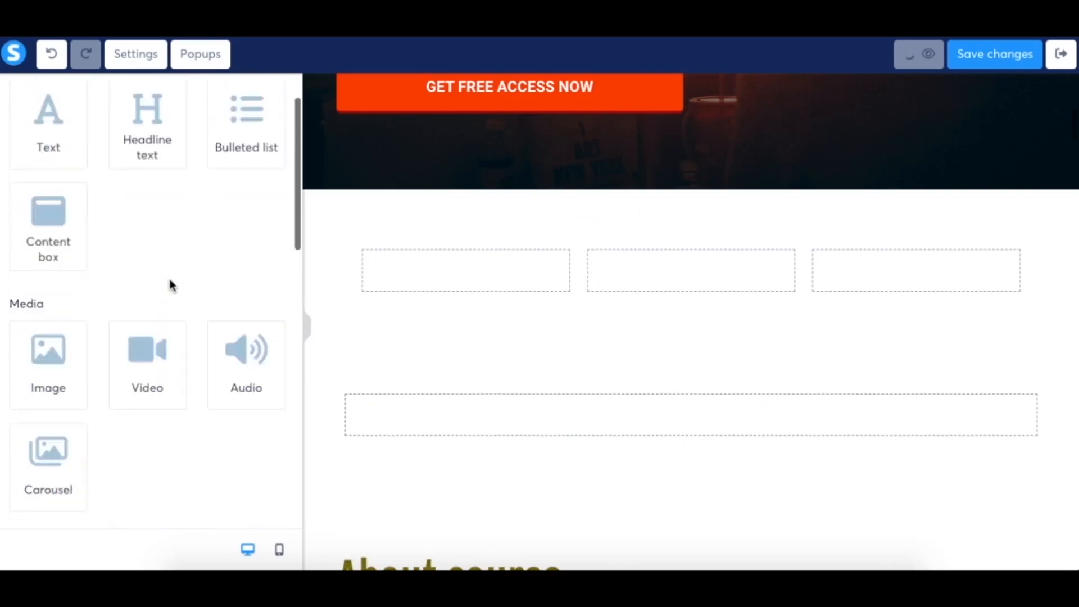
pyautogui.moveTo(58, 371); pyautogui.dragTo(443, 264)
pyautogui.moveTo(147, 360); pyautogui.dragTo(652, 270)
pyautogui.moveTo(268, 365); pyautogui.dragTo(910, 281)
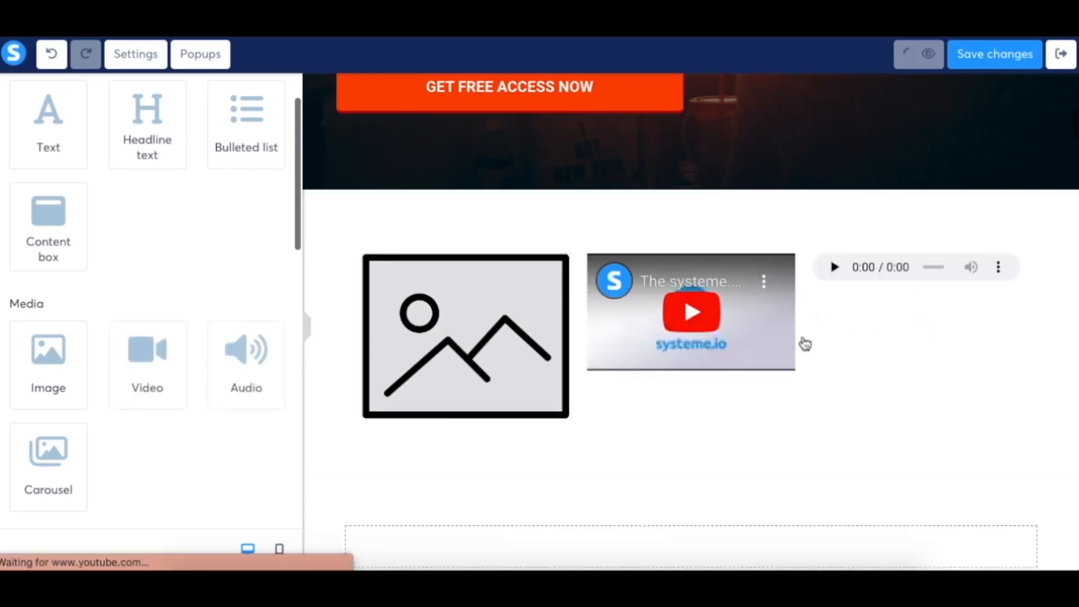
pyautogui.moveTo(804, 332)
pyautogui.mouseDown()
pyautogui.moveTo(788, 332)
pyautogui.moveTo(807, 329)
pyautogui.mouseUp()
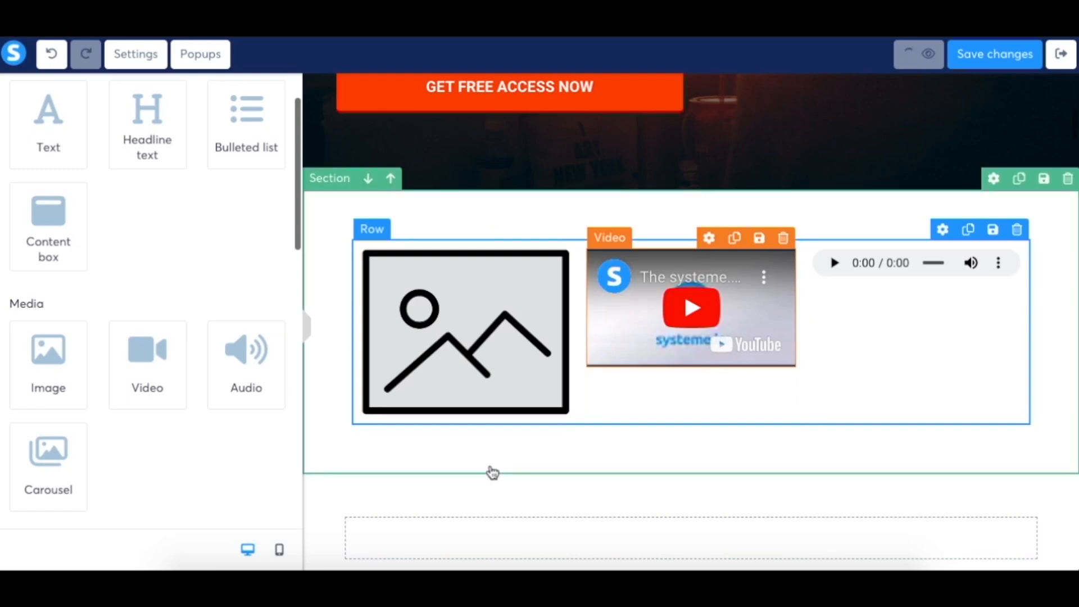
# - Add a form input to the empty section below the three-column row
pyautogui.scroll(-5, 205, 331)
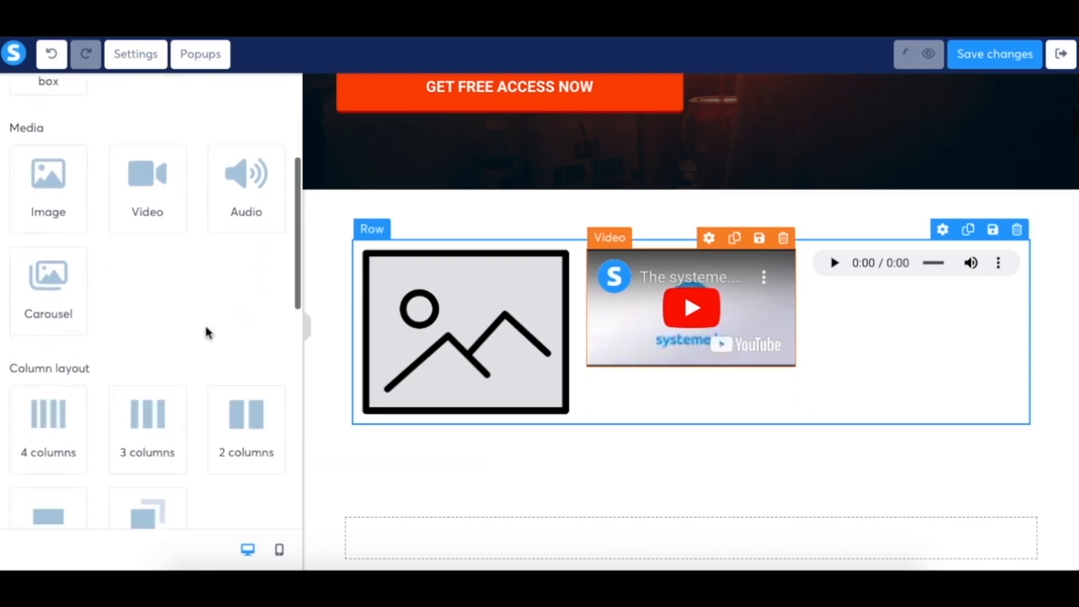
pyautogui.scroll(-6, 205, 328)
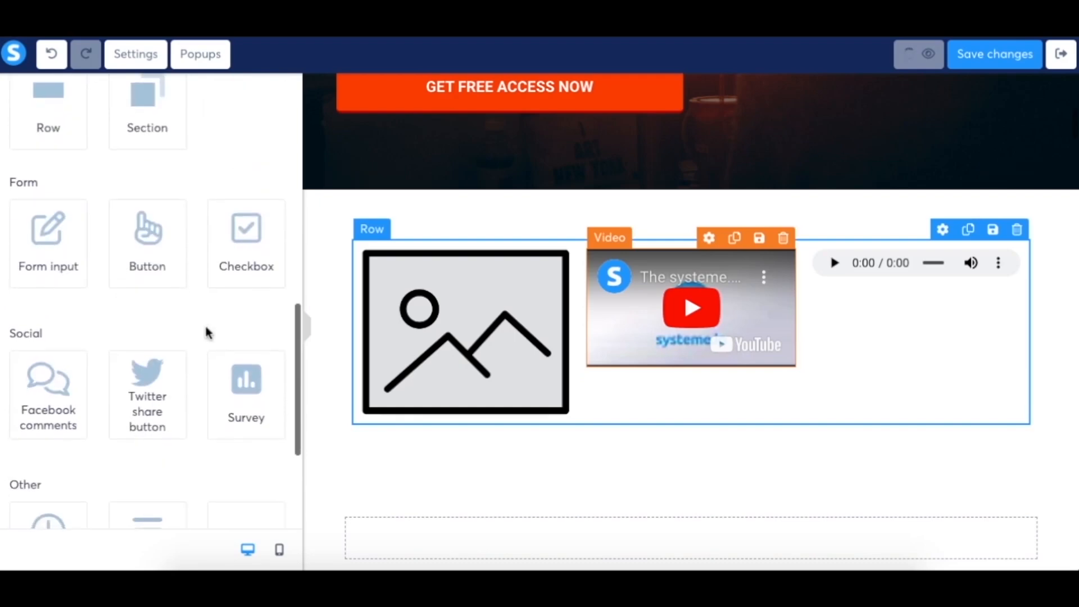
pyautogui.moveTo(53, 225); pyautogui.dragTo(430, 459)
pyautogui.scroll(-5, 430, 459)
# - Return to the hero section's email form and open the settings of the "GET FREE ACCESS NOW" button
pyautogui.scroll(10, 430, 459)
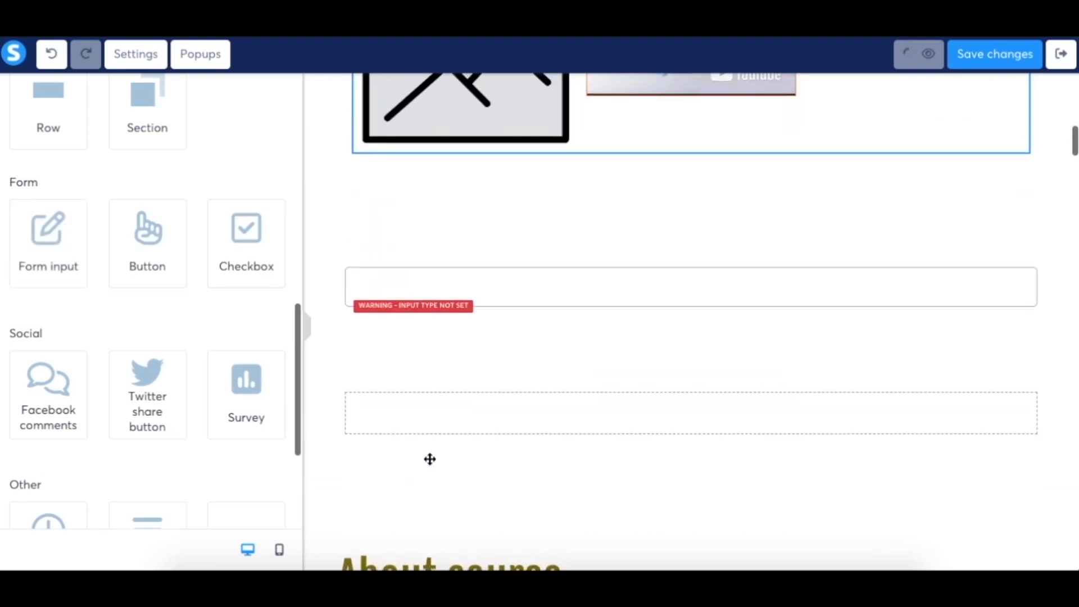
pyautogui.scroll(-2, 430, 459)
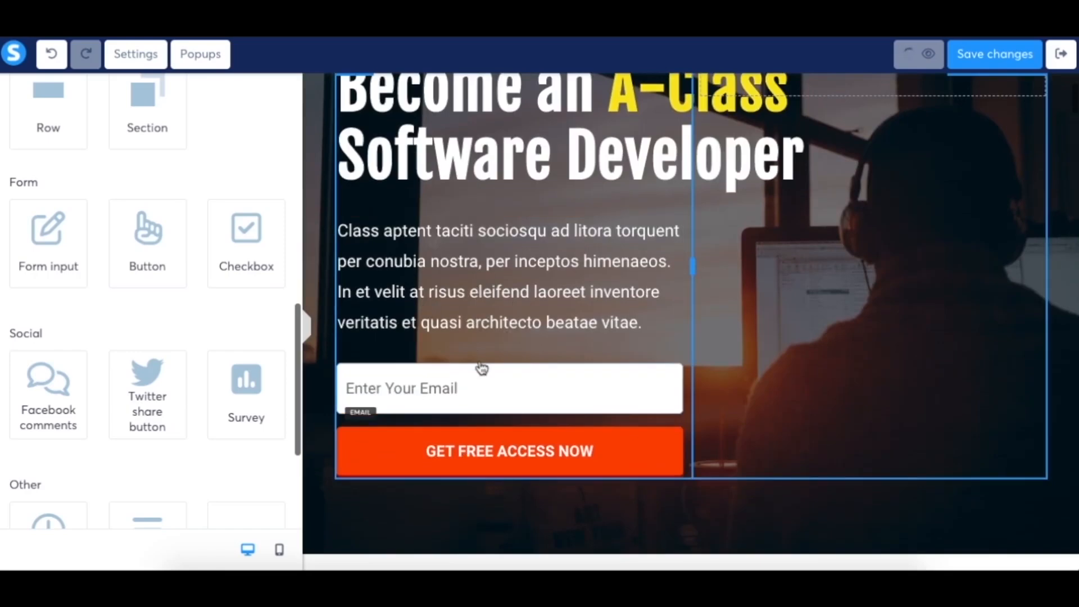
pyautogui.click(421, 387)
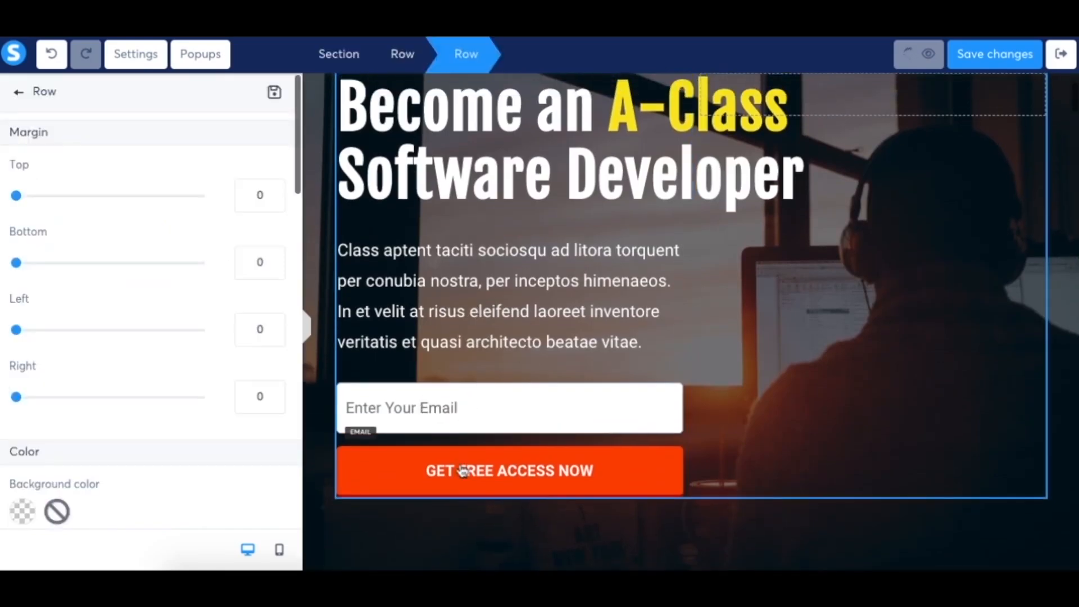
pyautogui.click(464, 471)
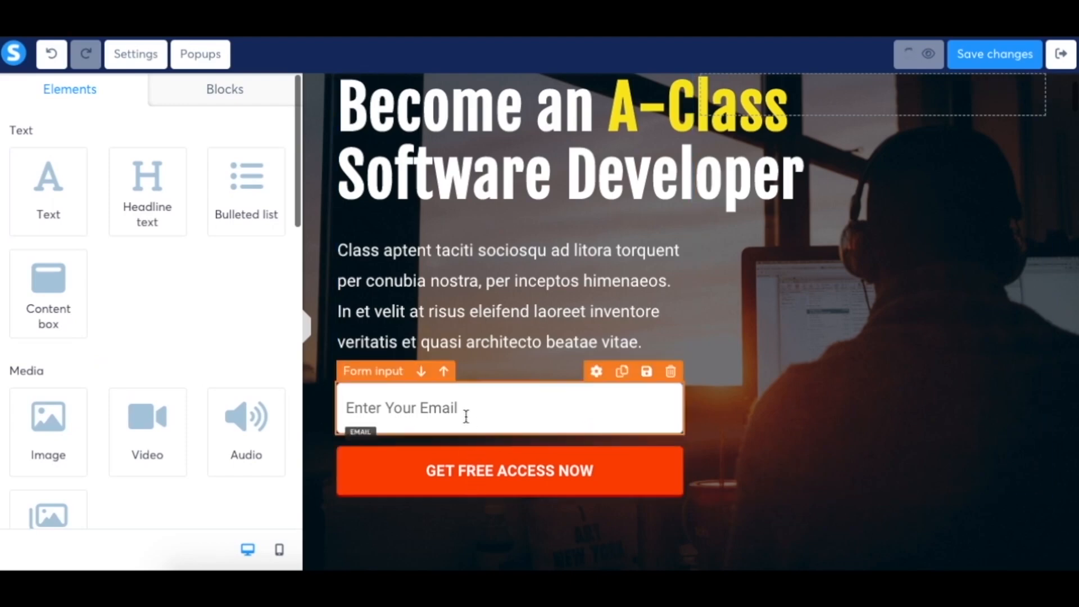
pyautogui.click(464, 466)
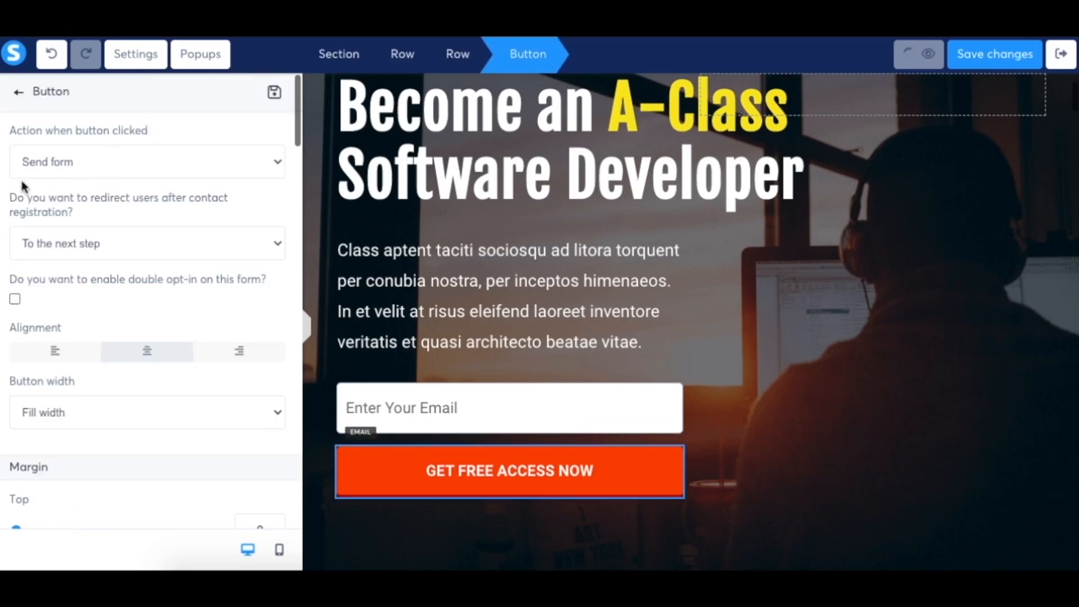
# - Review the click actions available for the "GET FREE ACCESS NOW" button, keep Send form, and leave its settings
pyautogui.click(76, 168)
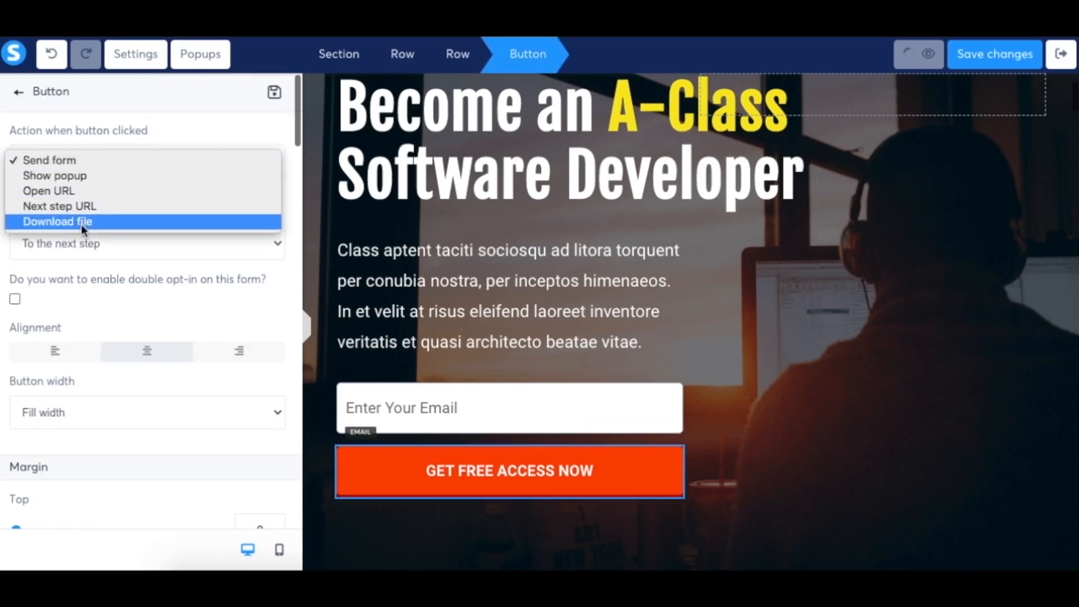
pyautogui.click(81, 166)
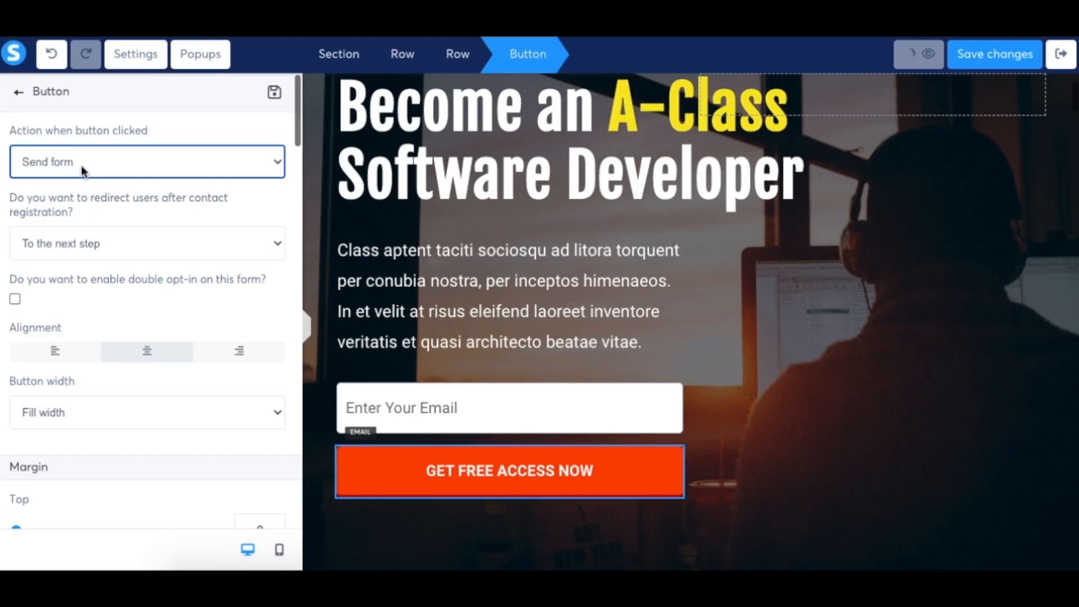
pyautogui.click(21, 95)
# - Add a form input above the hero section's email field and set its input type to First name
pyautogui.scroll(-10, 169, 321)
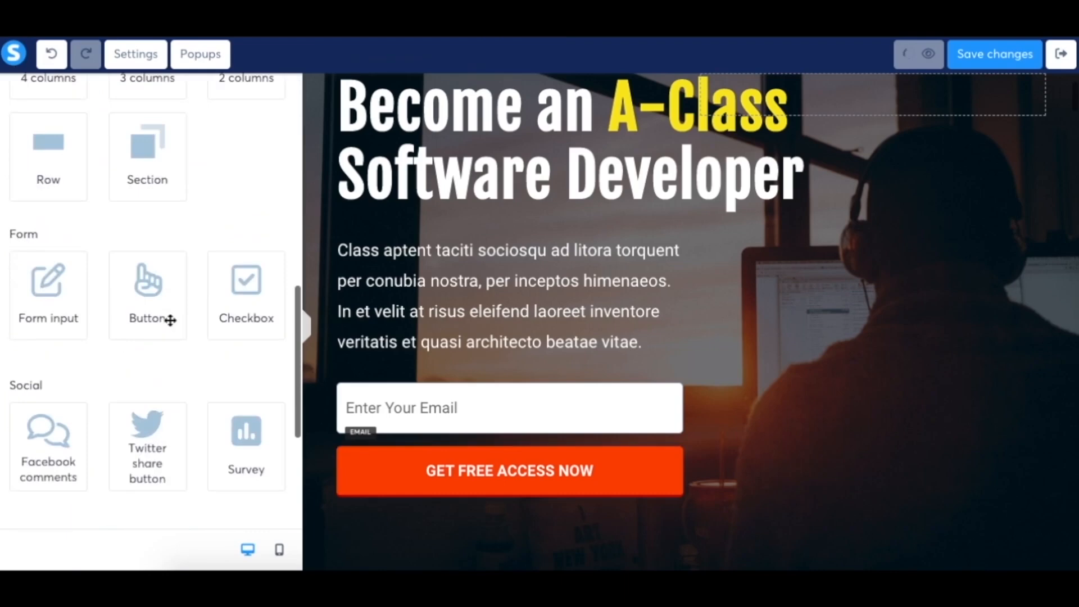
pyautogui.moveTo(62, 306); pyautogui.dragTo(381, 399)
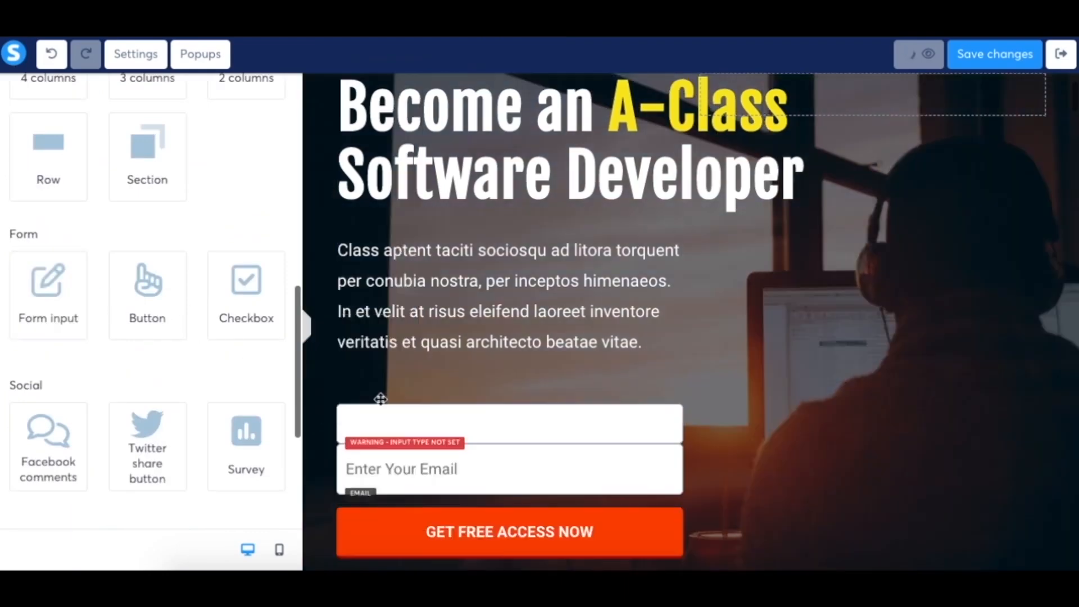
pyautogui.click(494, 416)
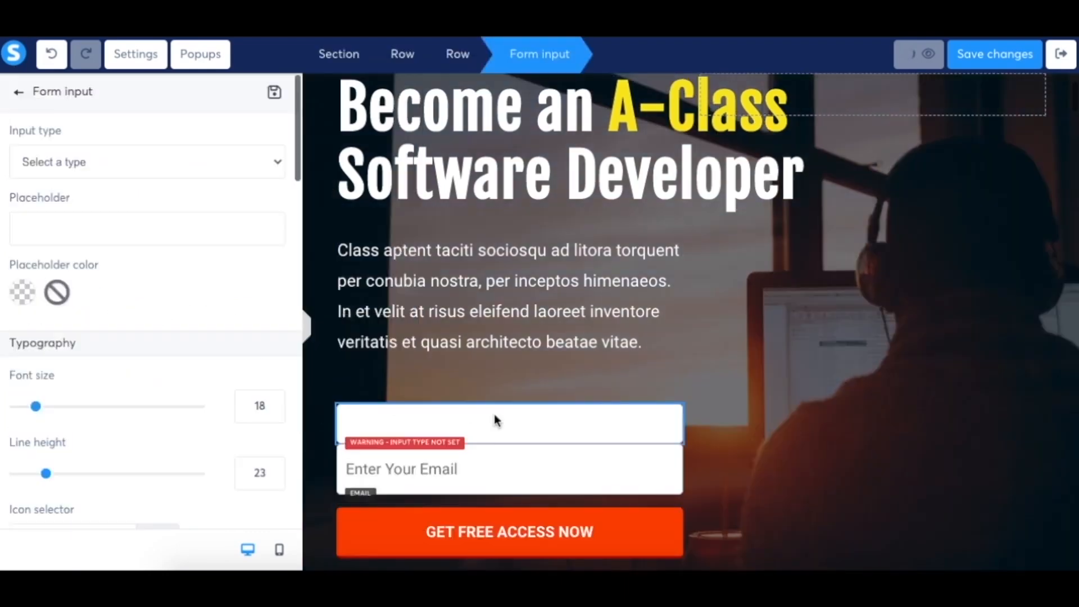
pyautogui.click(185, 162)
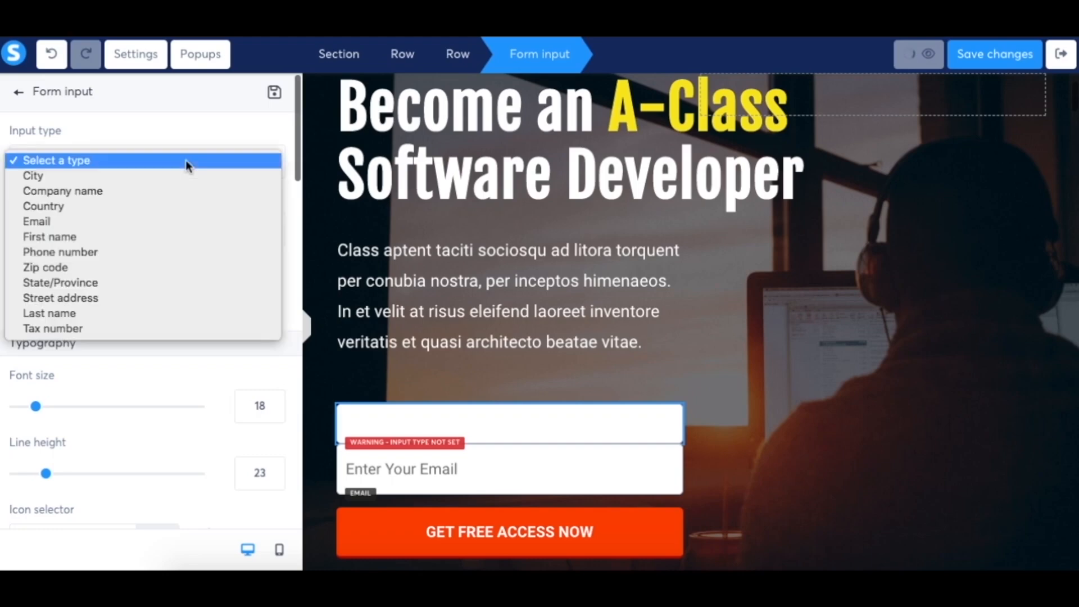
pyautogui.click(66, 241)
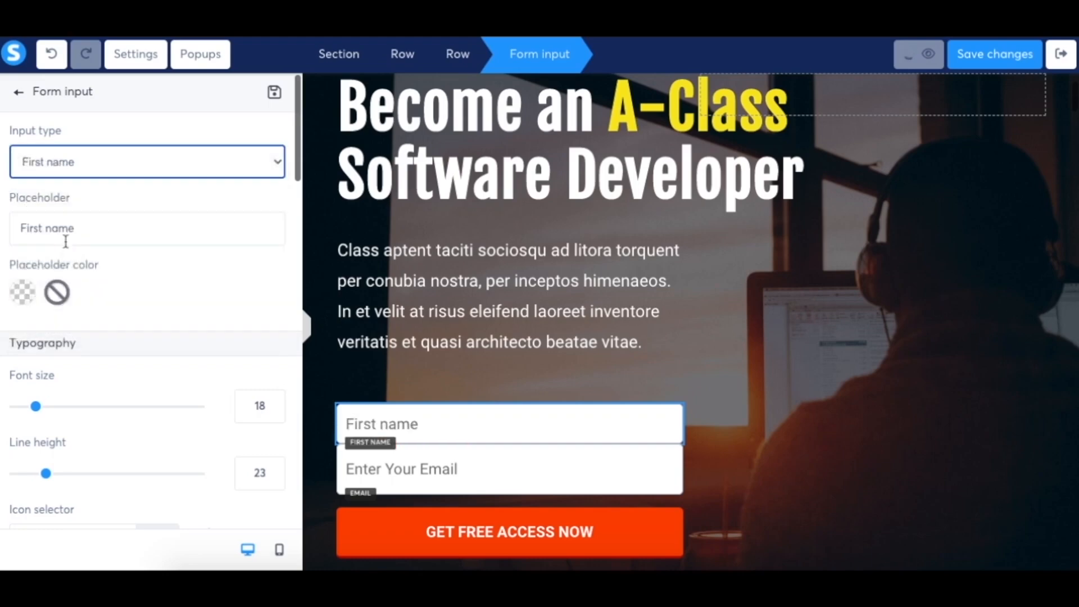
# - Add a checkbox below the "GET FREE ACCESS NOW" button and set its text color to white
pyautogui.click(18, 91)
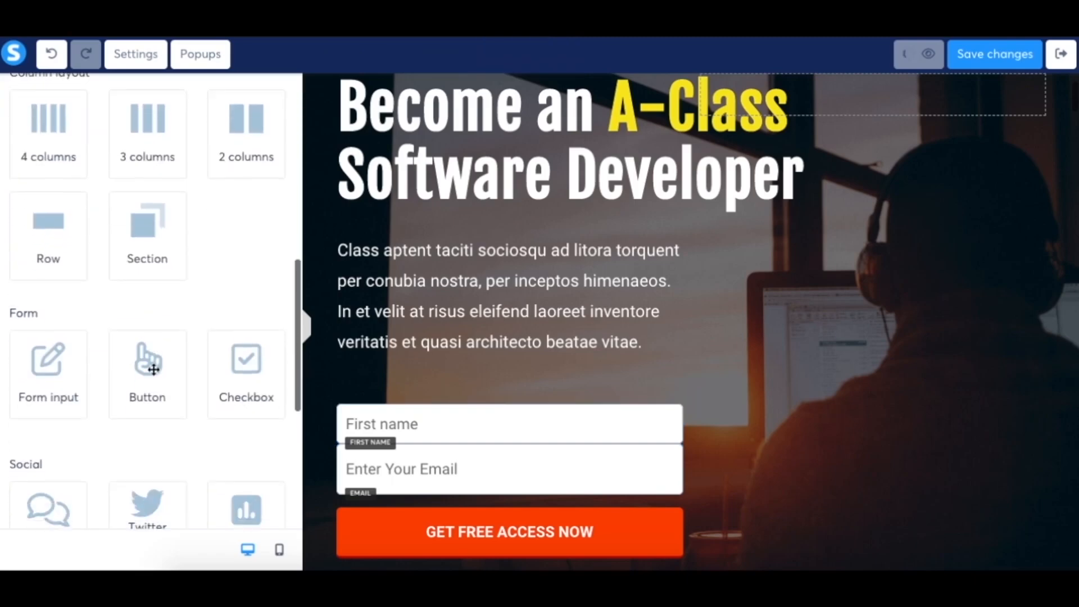
pyautogui.moveTo(242, 361); pyautogui.dragTo(381, 505)
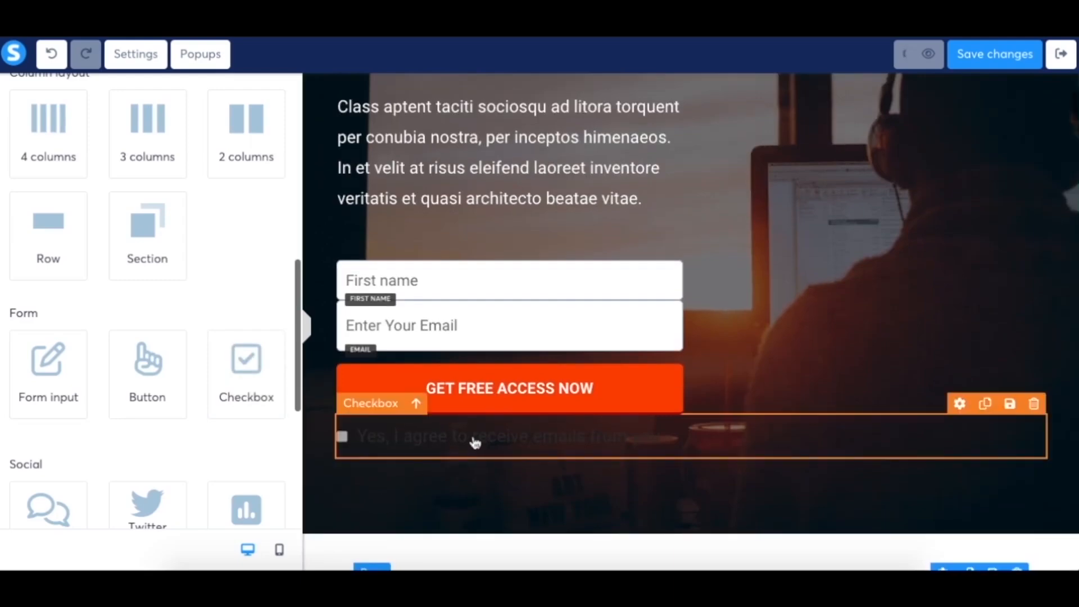
pyautogui.click(475, 441)
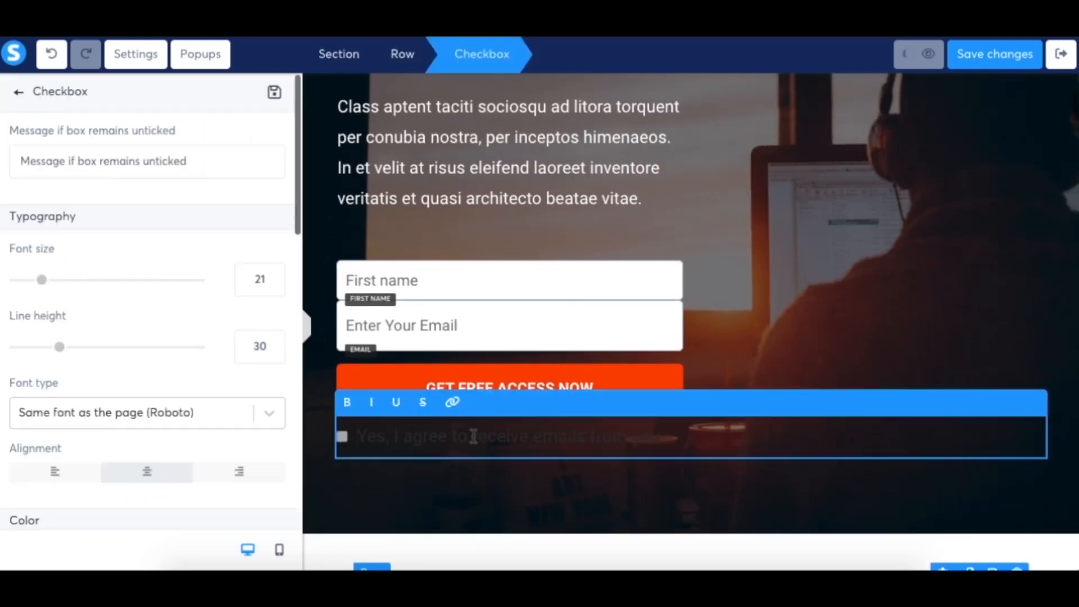
pyautogui.tripleClick(473, 436)
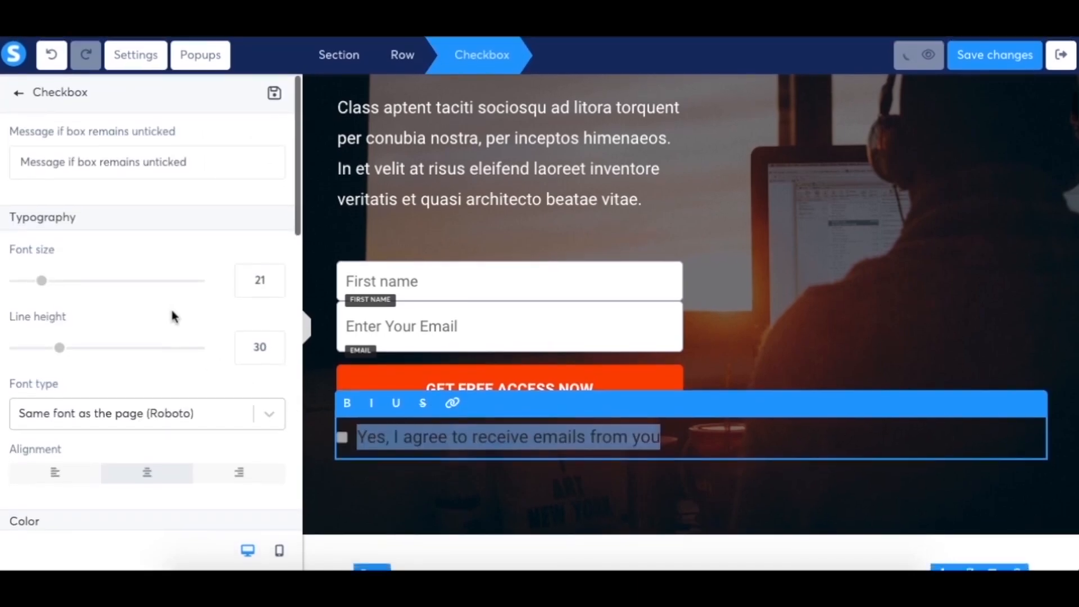
pyautogui.scroll(-5, 170, 307)
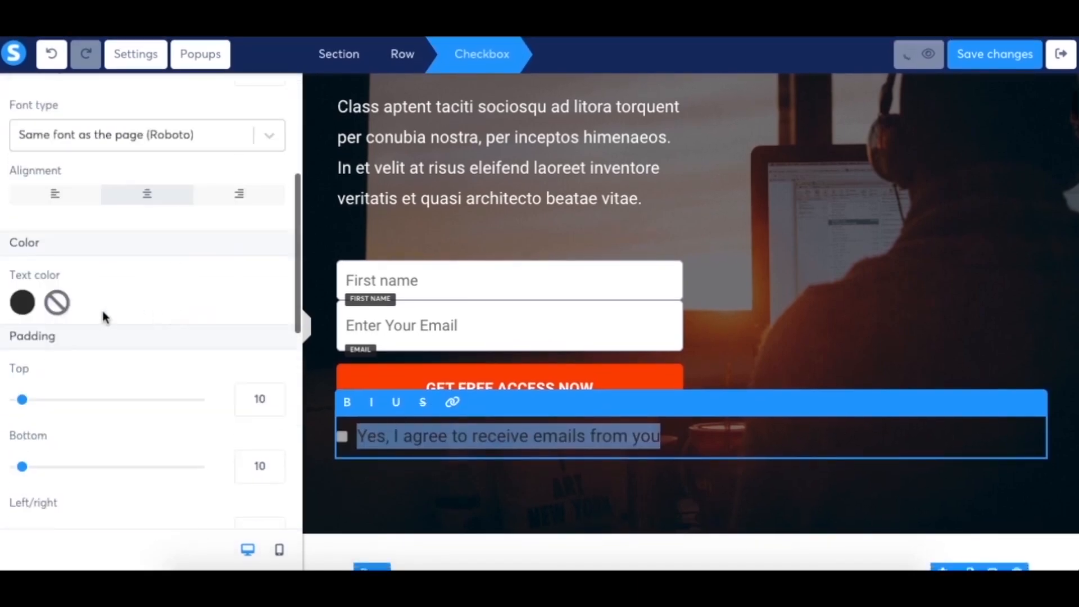
pyautogui.click(21, 307)
pyautogui.click(21, 307)
pyautogui.click(25, 309)
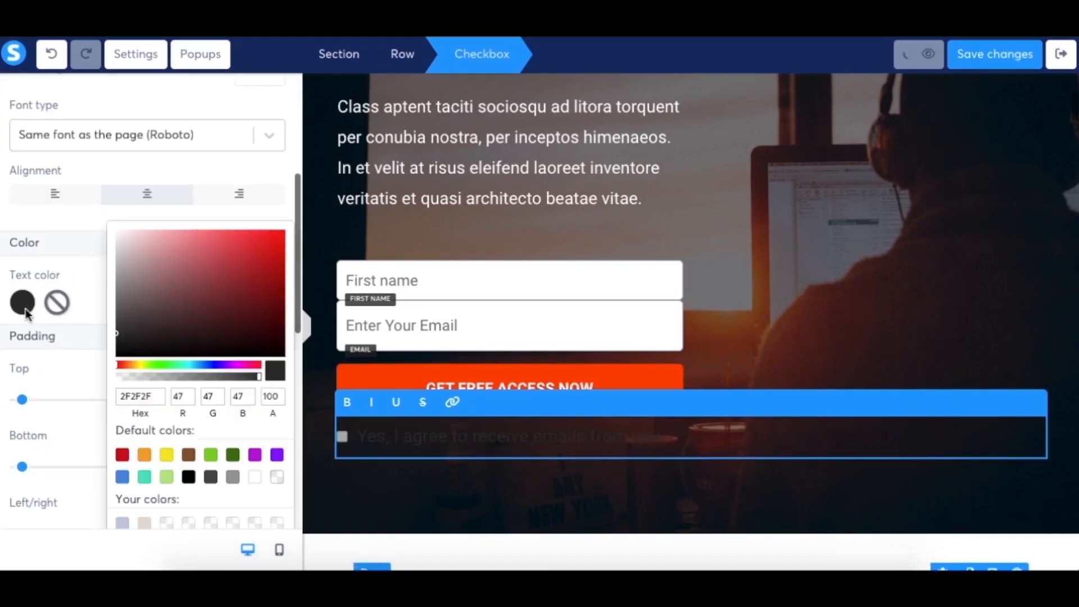
pyautogui.click(120, 238)
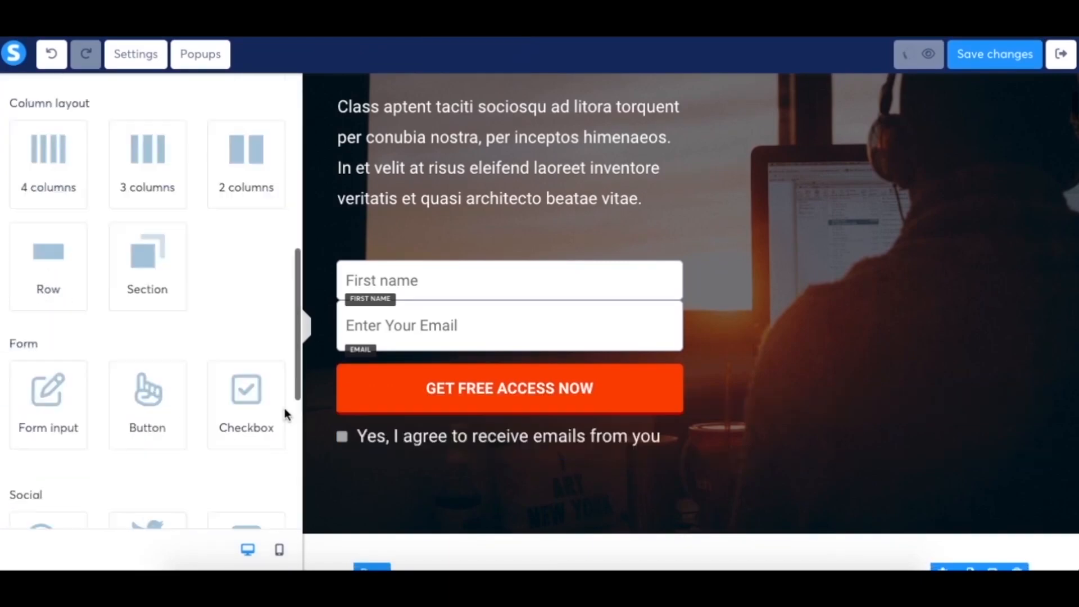
# - Add a Facebook comments element to the section below the hero, with a Twitter share button underneath it
pyautogui.scroll(-4, 284, 413)
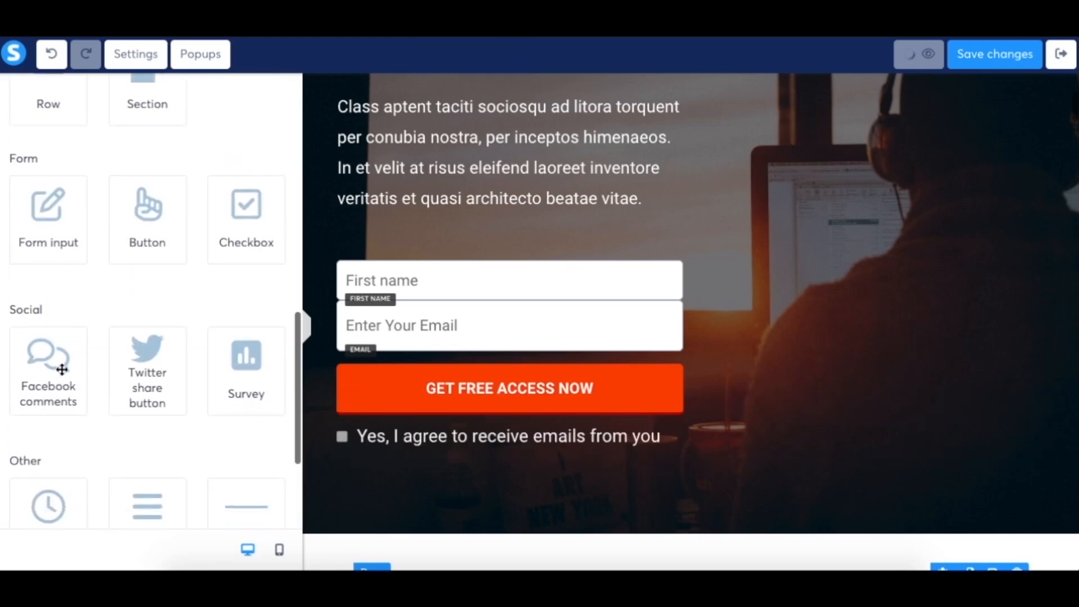
pyautogui.moveTo(63, 370); pyautogui.dragTo(401, 492)
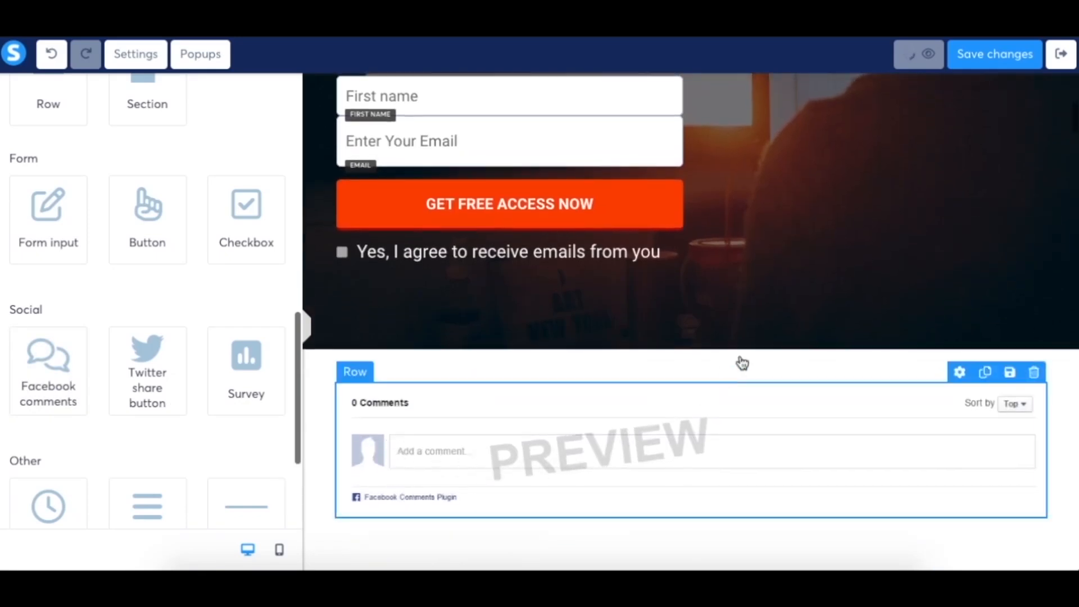
pyautogui.scroll(-2, 749, 358)
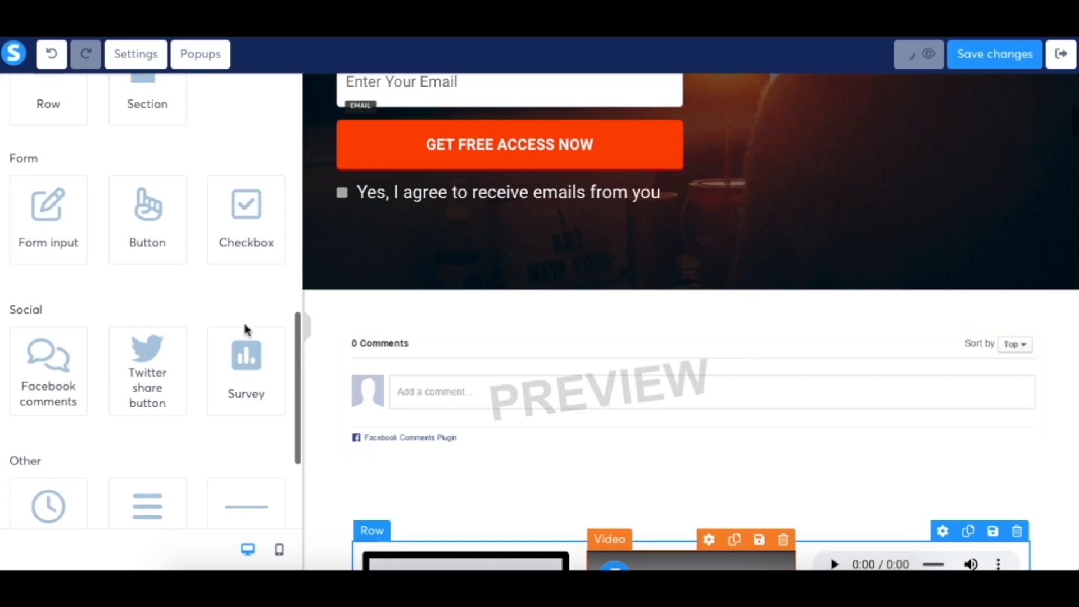
pyautogui.moveTo(152, 378); pyautogui.dragTo(641, 450)
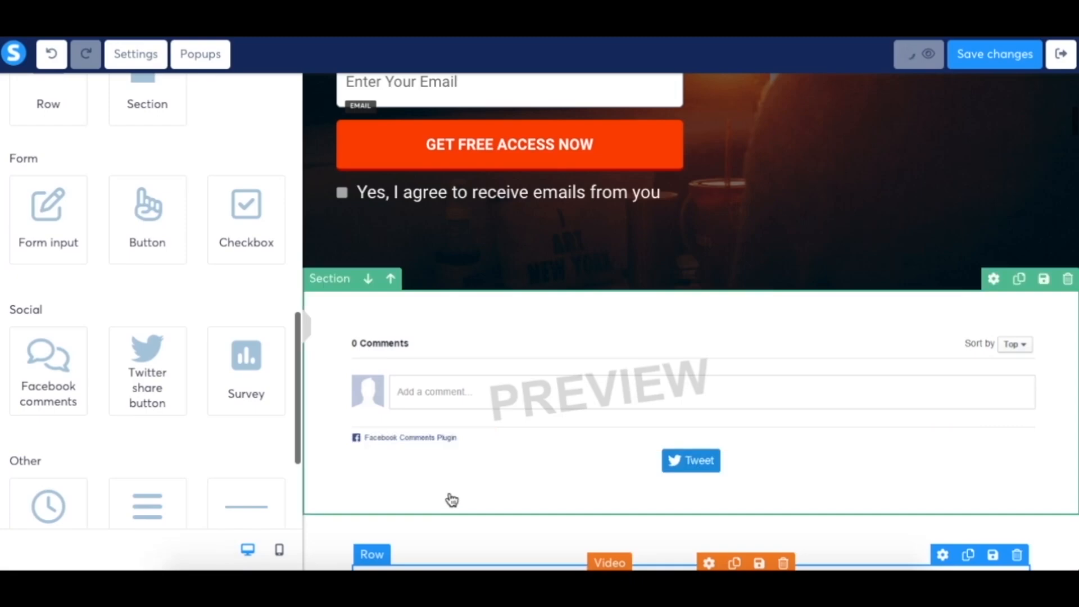
# - Add a survey element below the Twitter share button
pyautogui.scroll(10, 189, 411)
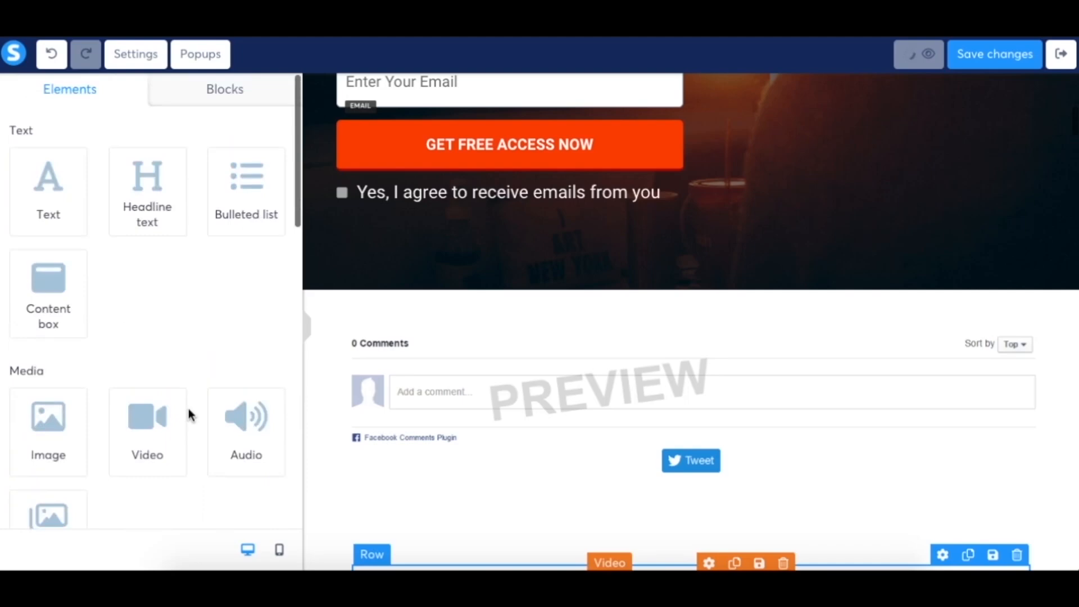
pyautogui.scroll(-3, 188, 409)
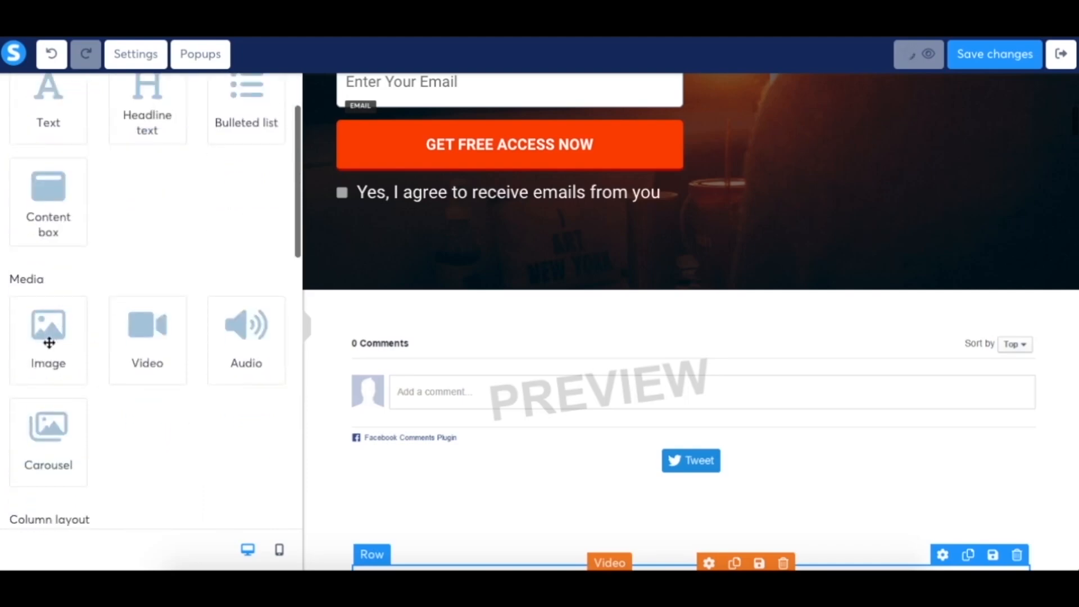
pyautogui.scroll(-9, 202, 428)
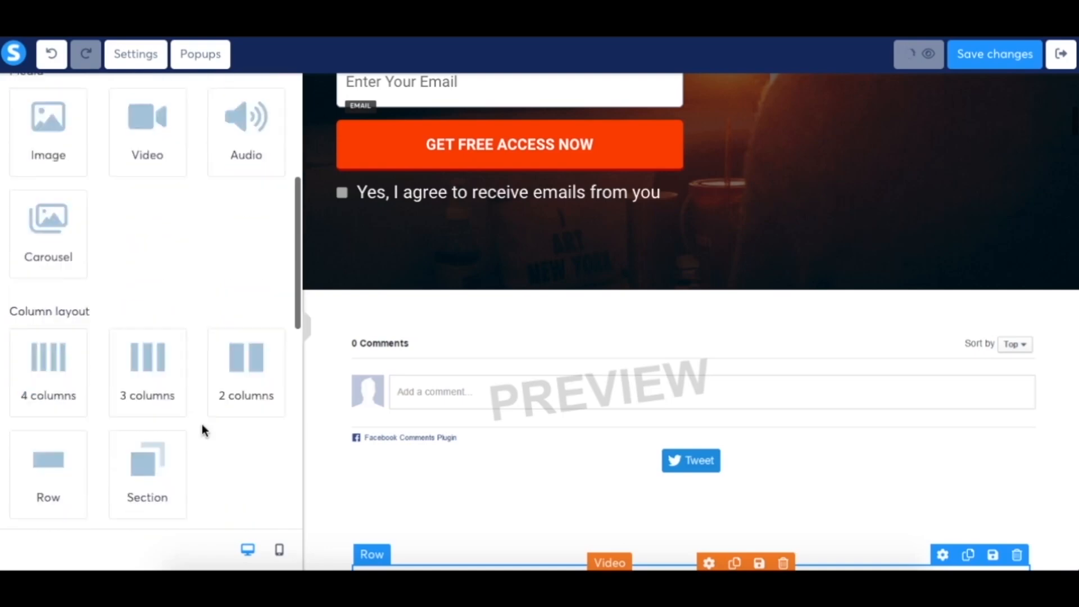
pyautogui.scroll(-7, 202, 429)
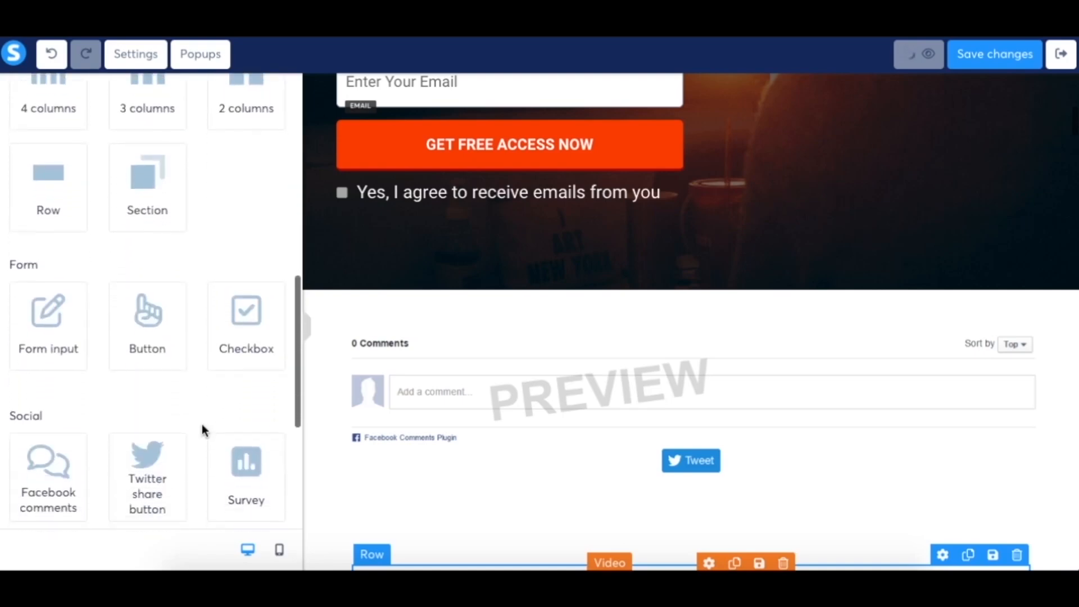
pyautogui.scroll(-6, 202, 429)
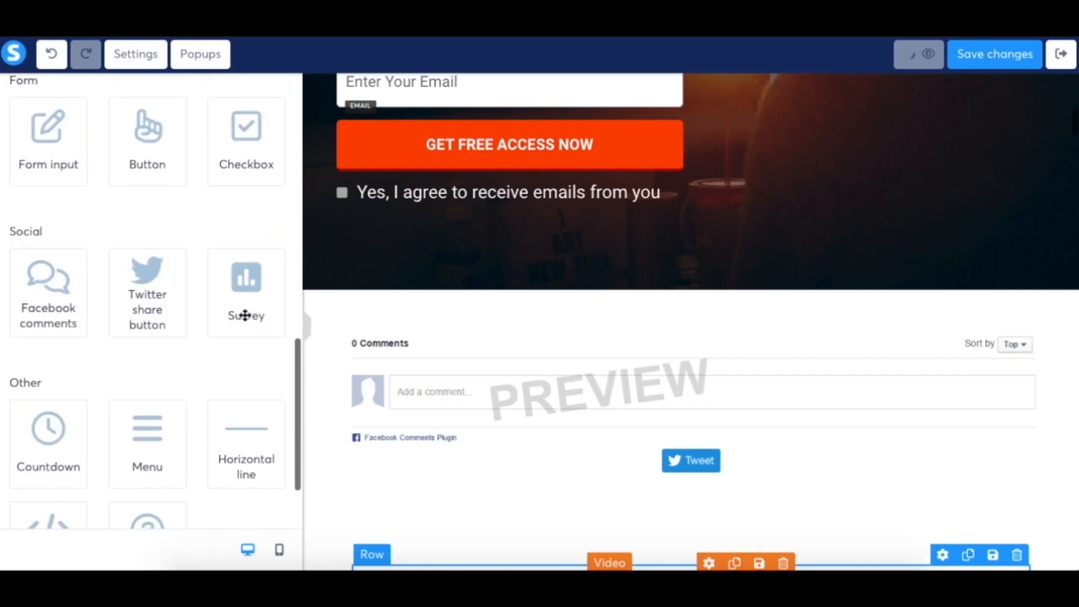
pyautogui.moveTo(241, 289); pyautogui.dragTo(399, 500)
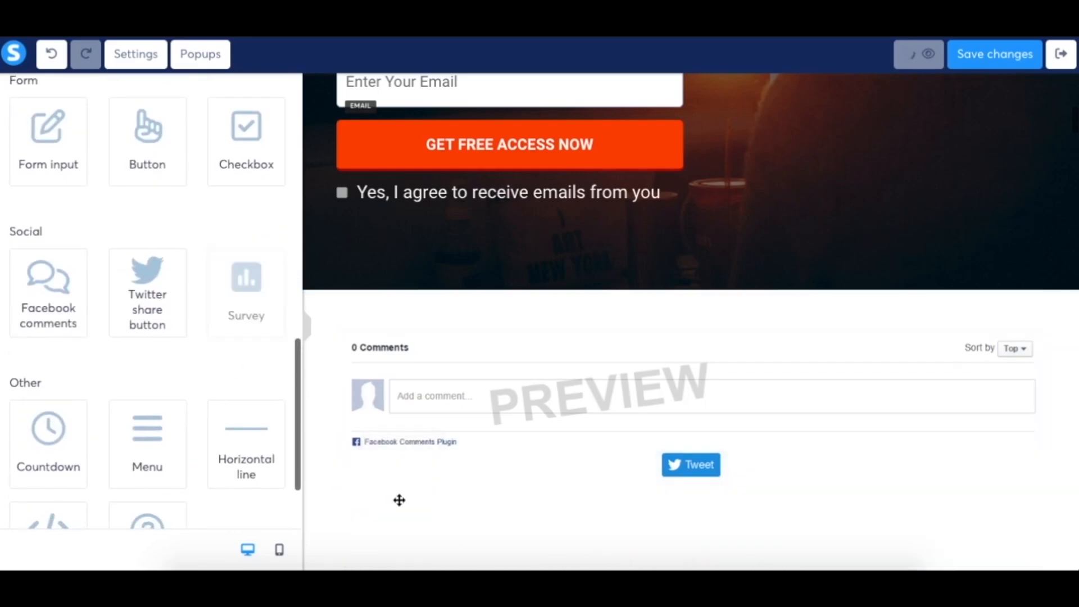
# - Examine the survey's first question with its subtitle and answer fields, and display the survey view instead of the final step
pyautogui.scroll(-5, 399, 500)
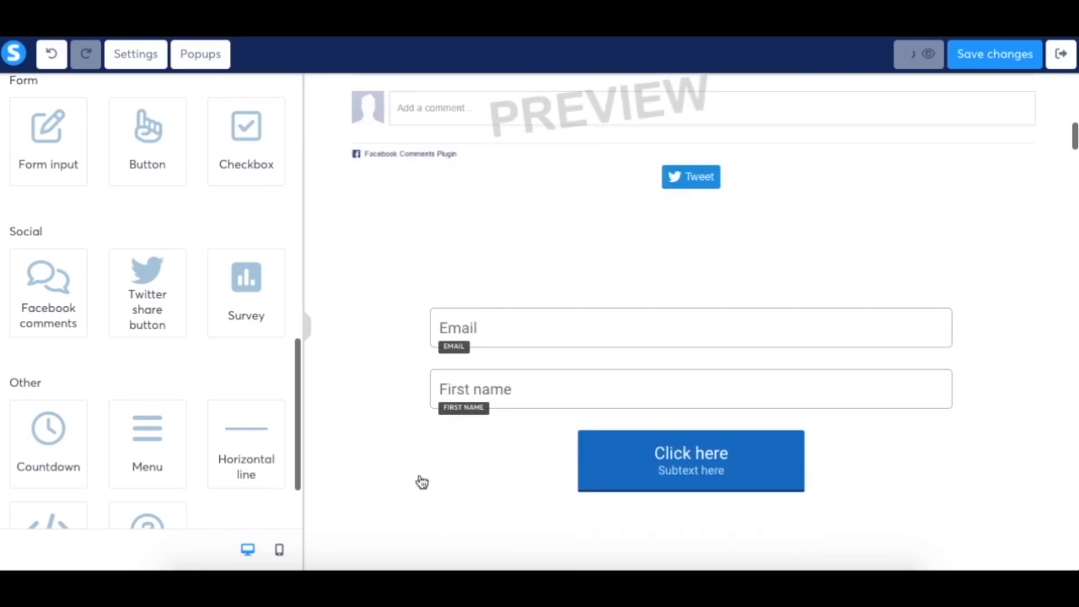
pyautogui.click(553, 289)
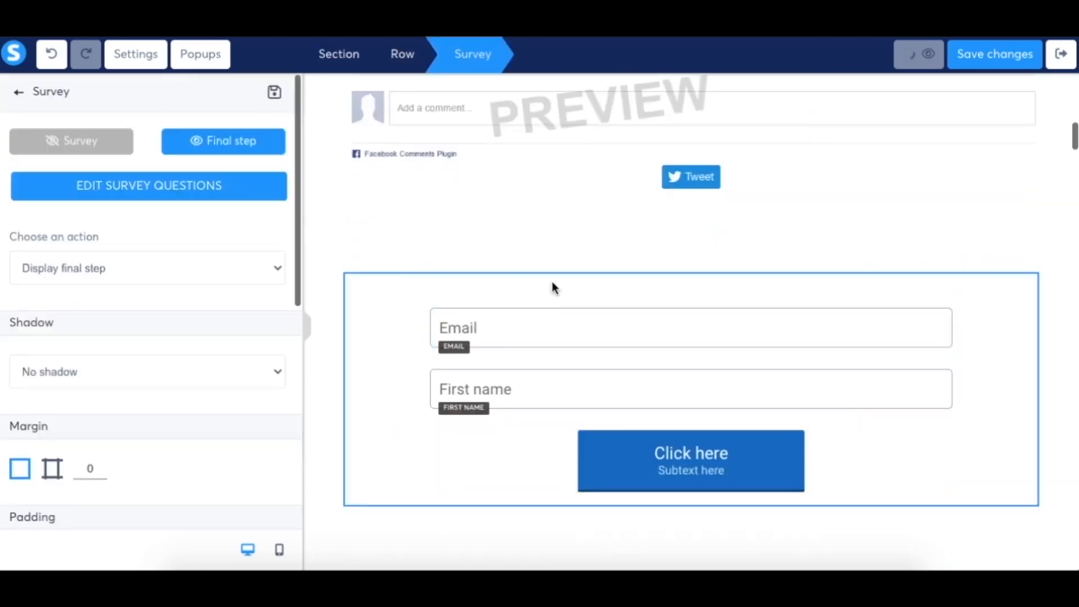
pyautogui.click(203, 185)
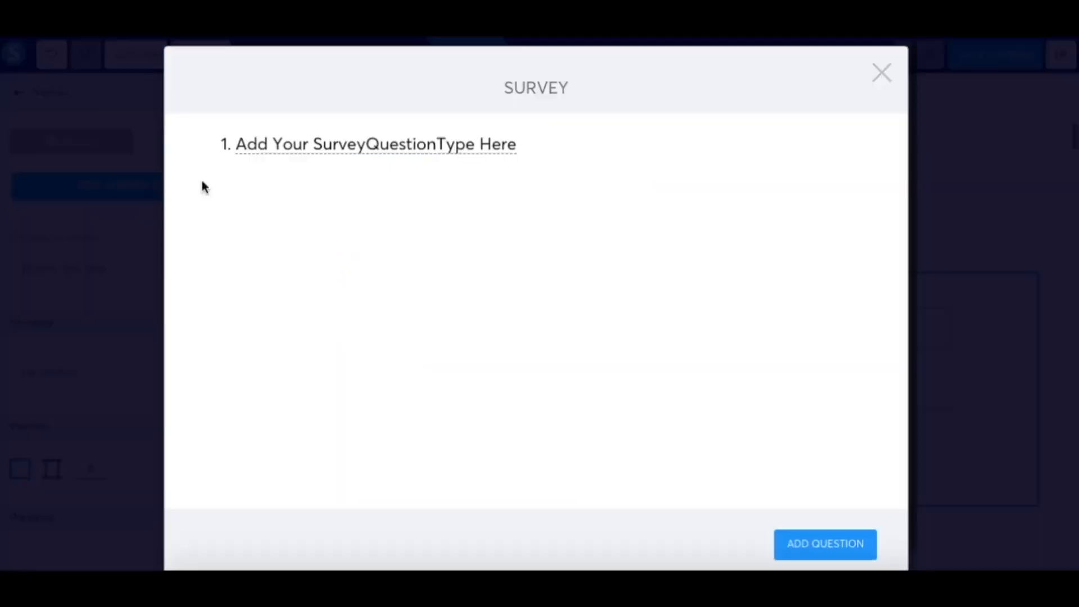
pyautogui.click(294, 146)
pyautogui.click(312, 170)
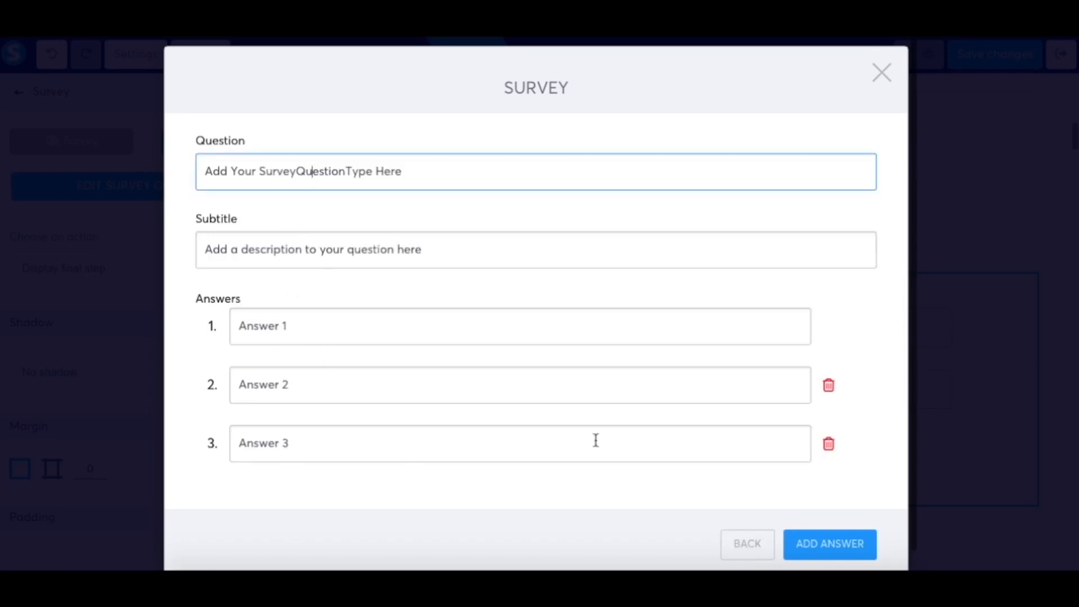
pyautogui.scroll(-1, 797, 497)
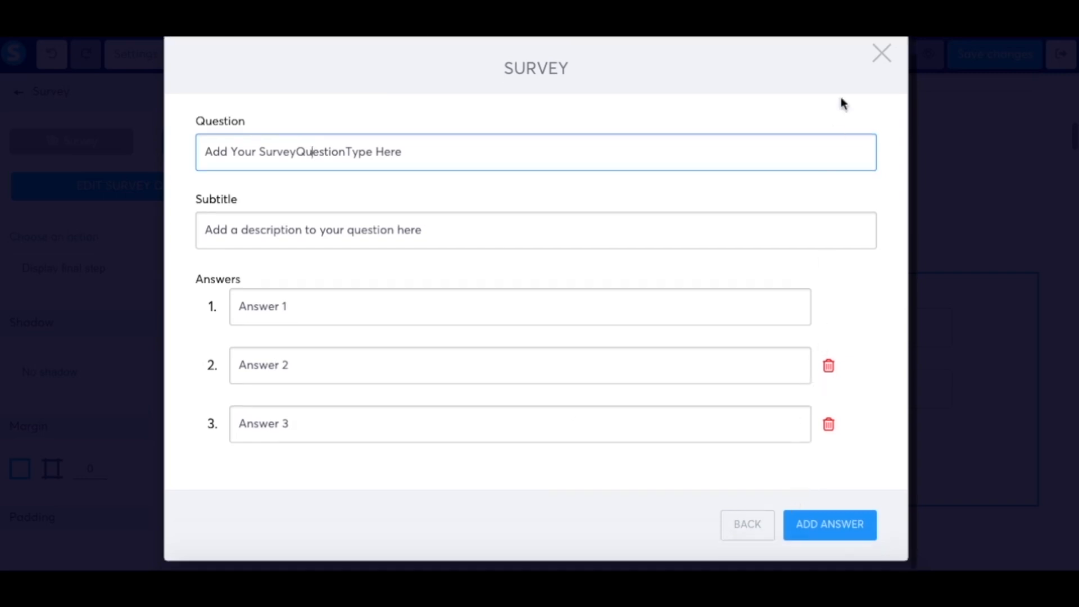
pyautogui.click(882, 55)
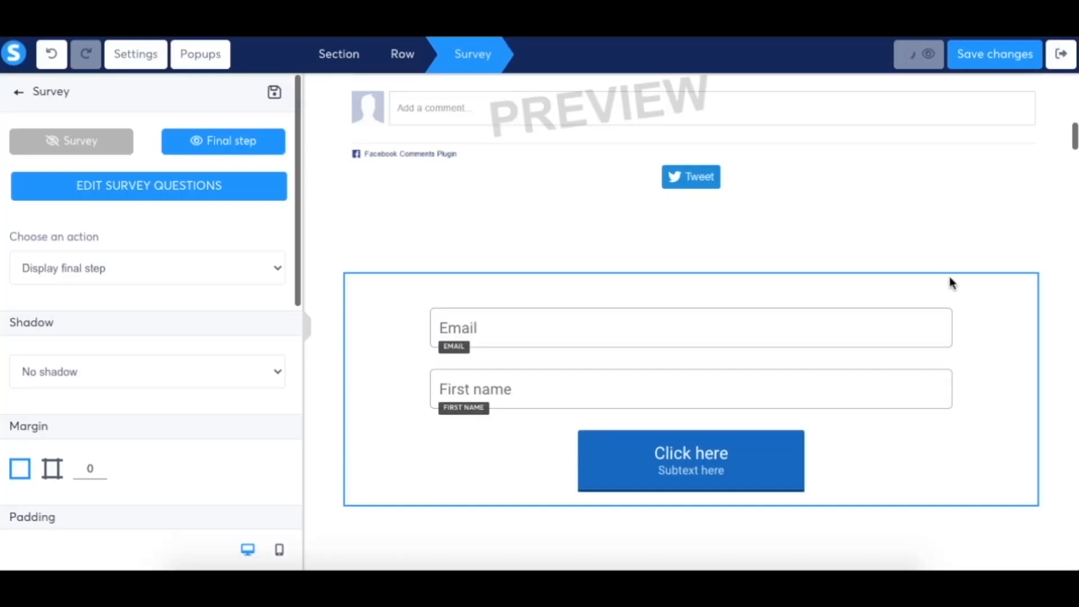
pyautogui.click(87, 145)
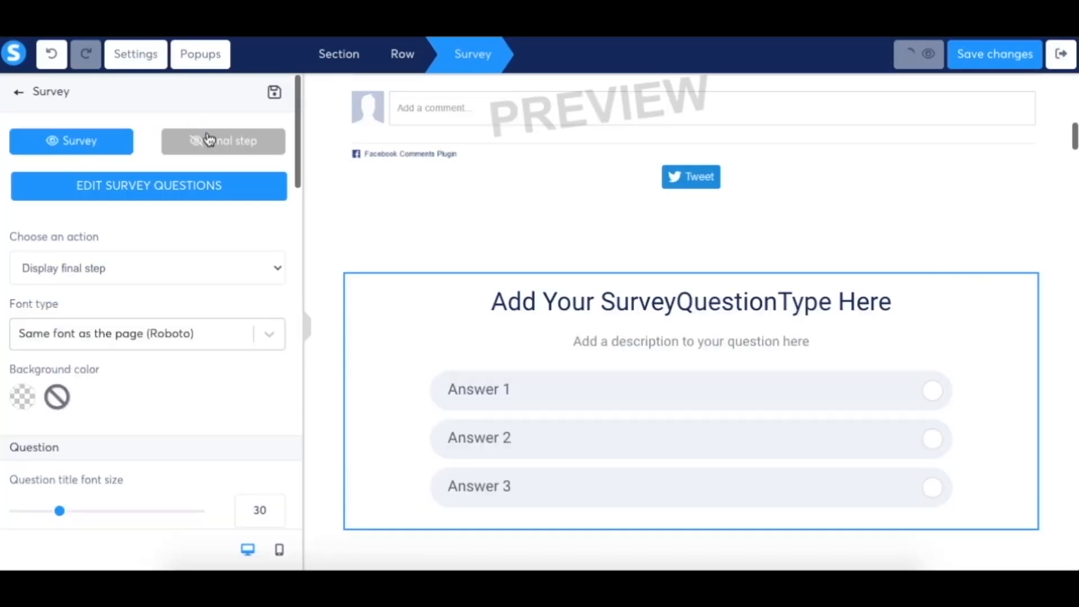
# - Add two more questions to the survey and open the first question for editing
pyautogui.click(236, 189)
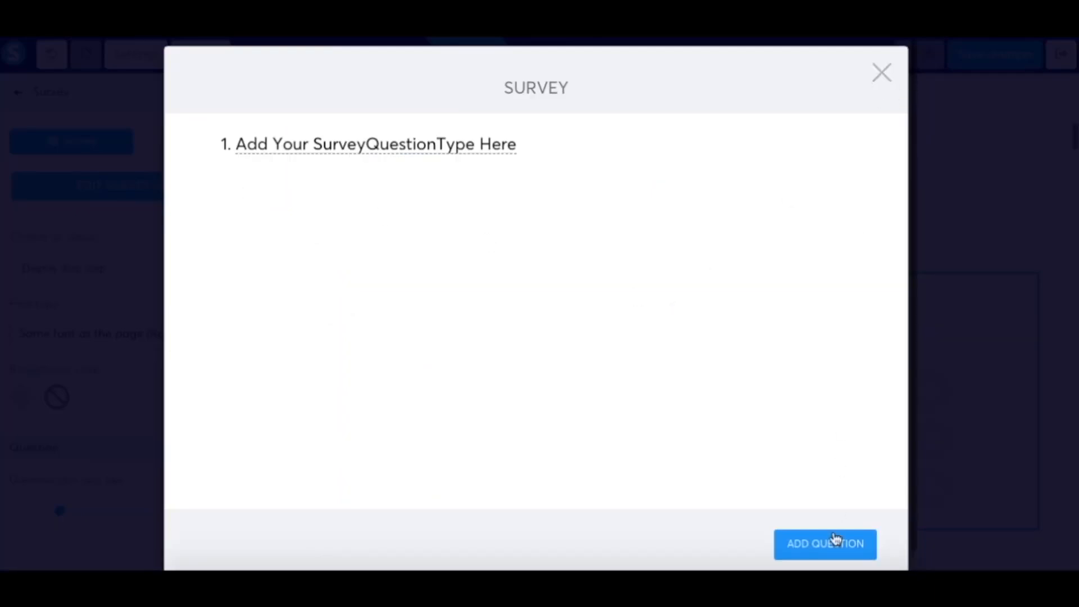
pyautogui.click(834, 540)
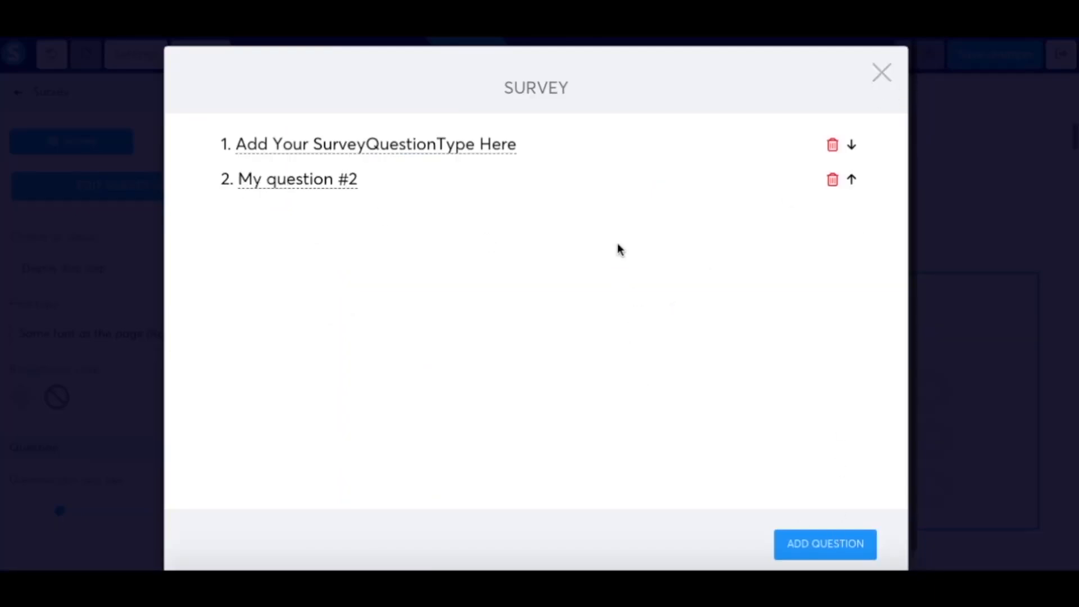
pyautogui.click(814, 539)
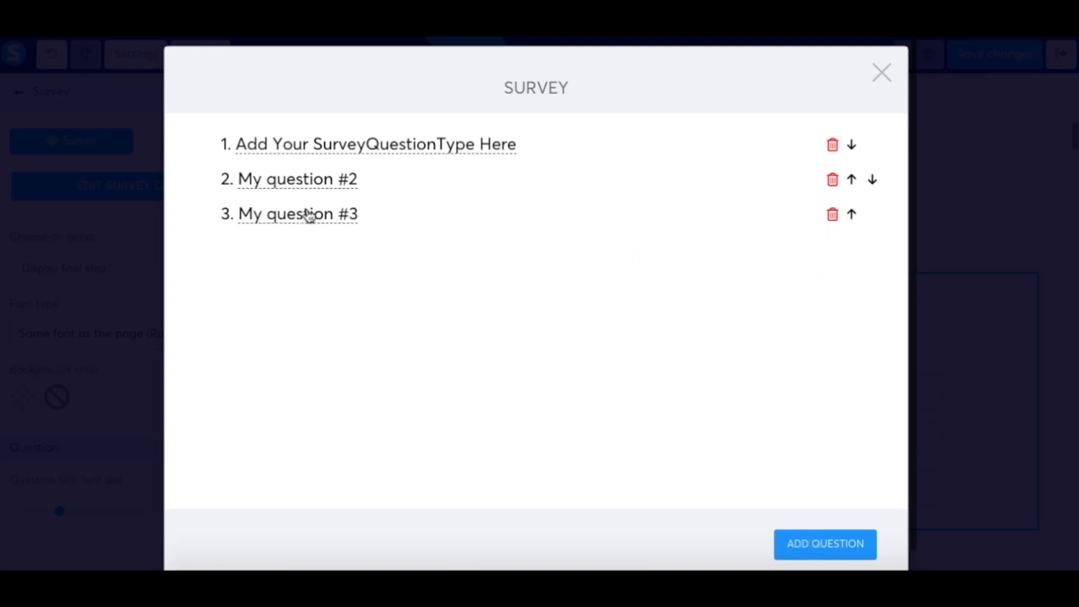
pyautogui.click(299, 147)
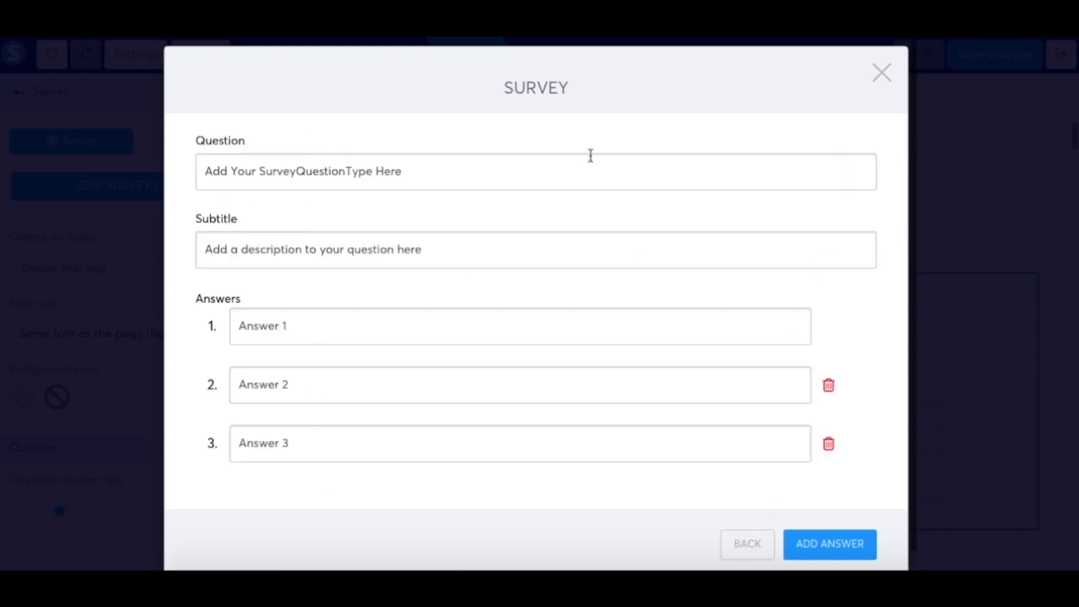
# - Leave the survey question editor and display the survey's final step with its form fields
pyautogui.click(881, 73)
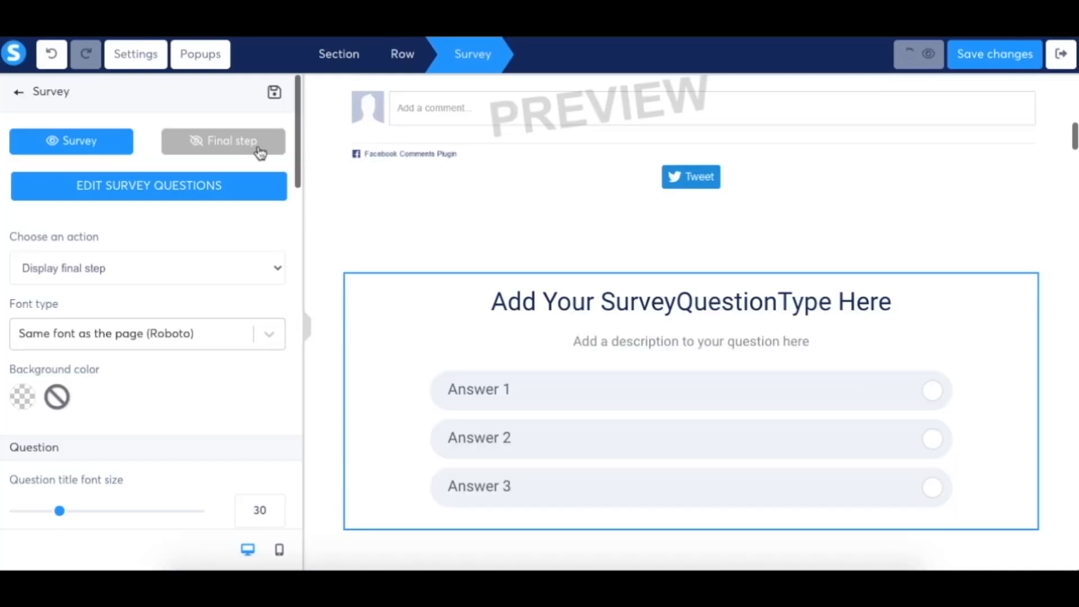
pyautogui.click(241, 145)
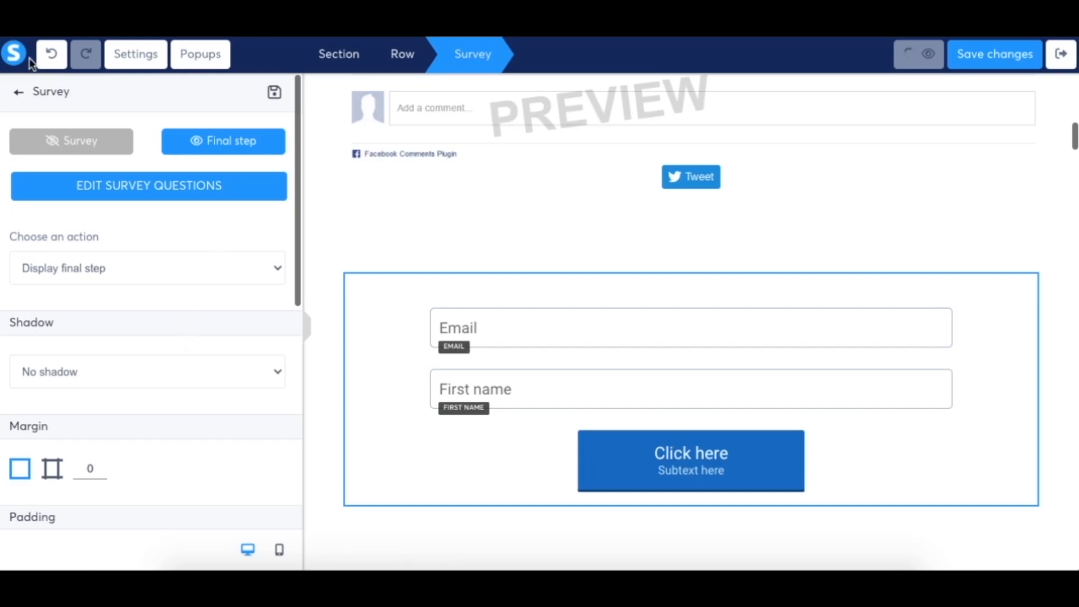
pyautogui.click(19, 93)
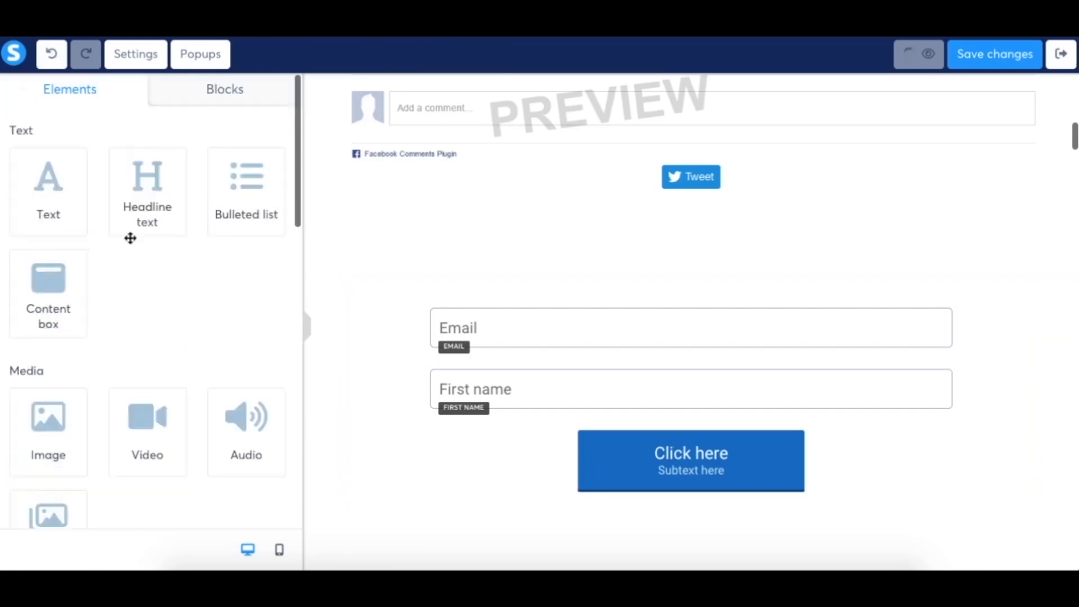
# - Add a countdown element between the image, video and audio row and the empty form input
pyautogui.scroll(-10, 137, 279)
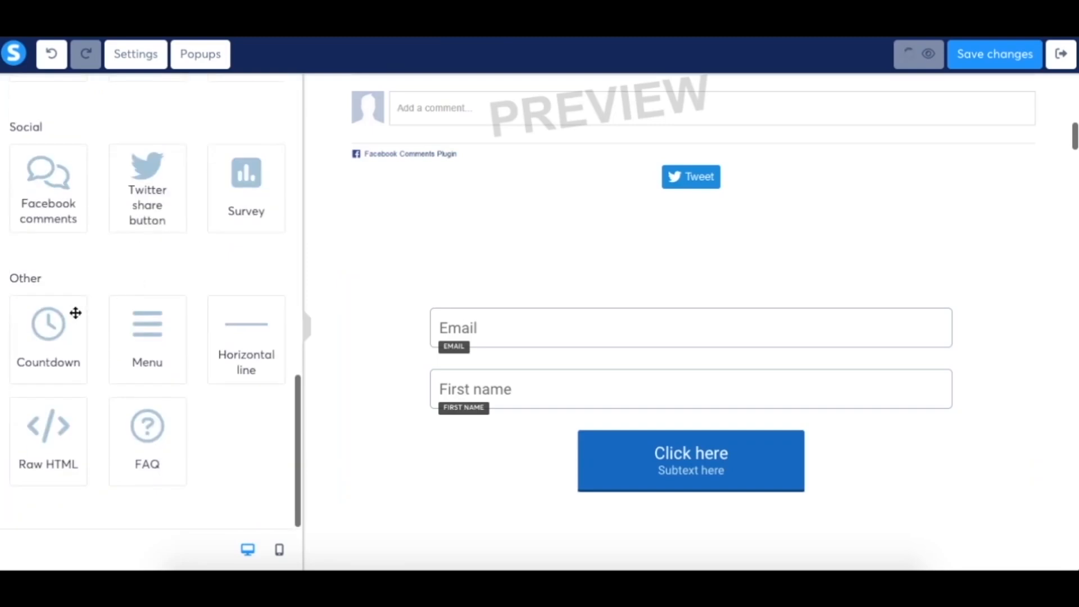
pyautogui.scroll(-3, 590, 449)
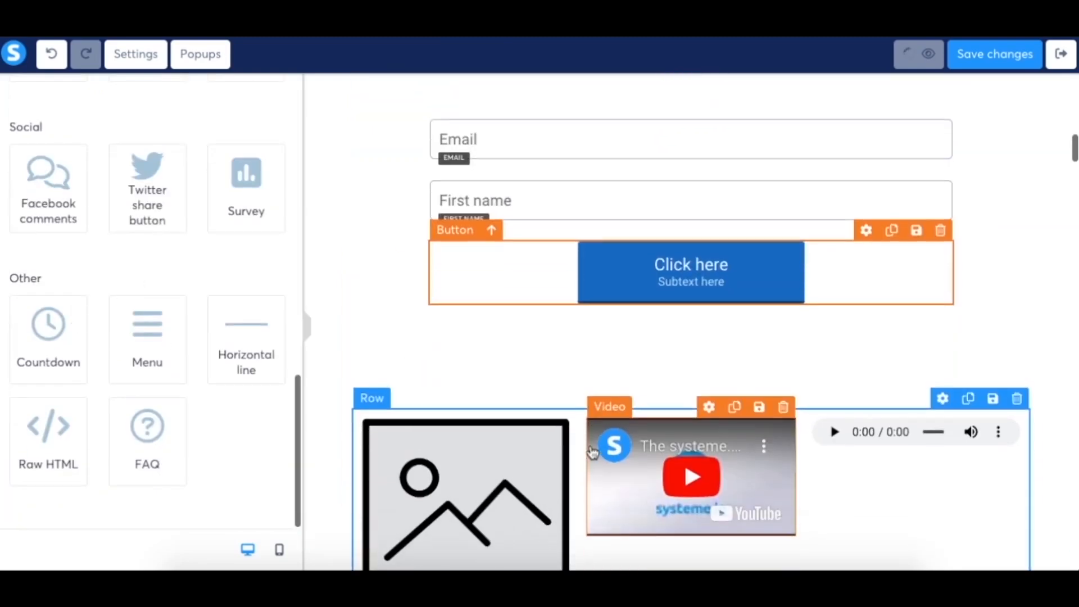
pyautogui.scroll(-6, 591, 449)
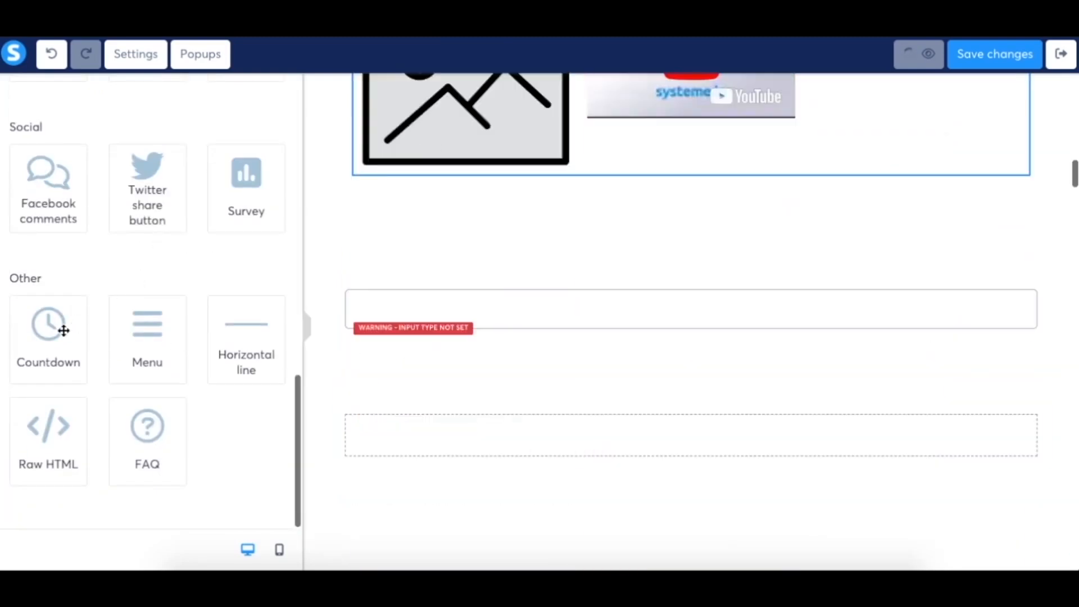
pyautogui.moveTo(49, 340); pyautogui.dragTo(538, 250)
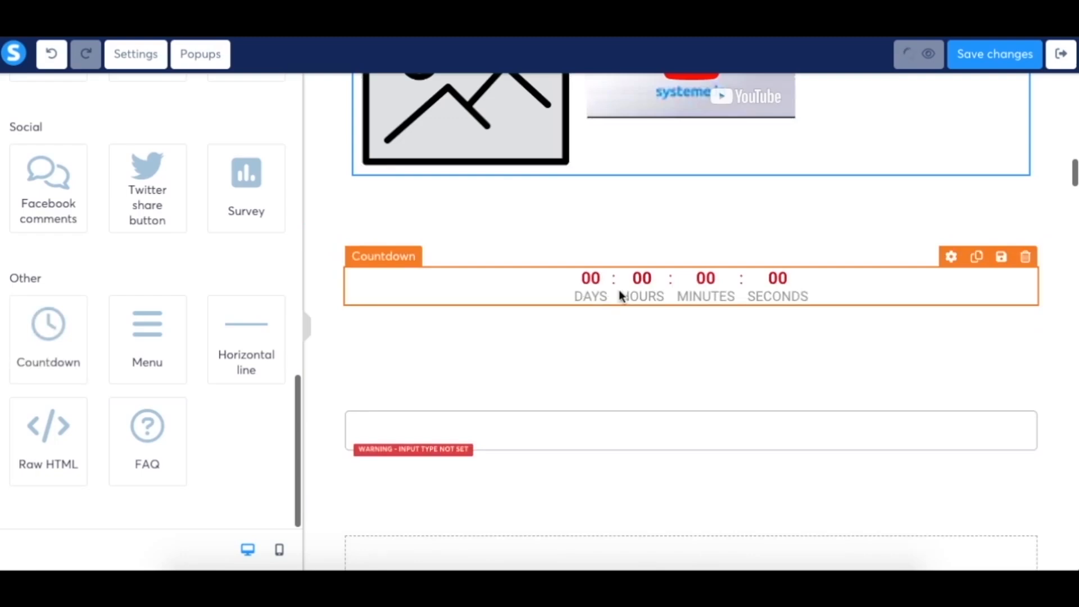
# - Keep the countdown type at Fixed time and date and choose Redirect to URL as its expiry action
pyautogui.click(619, 291)
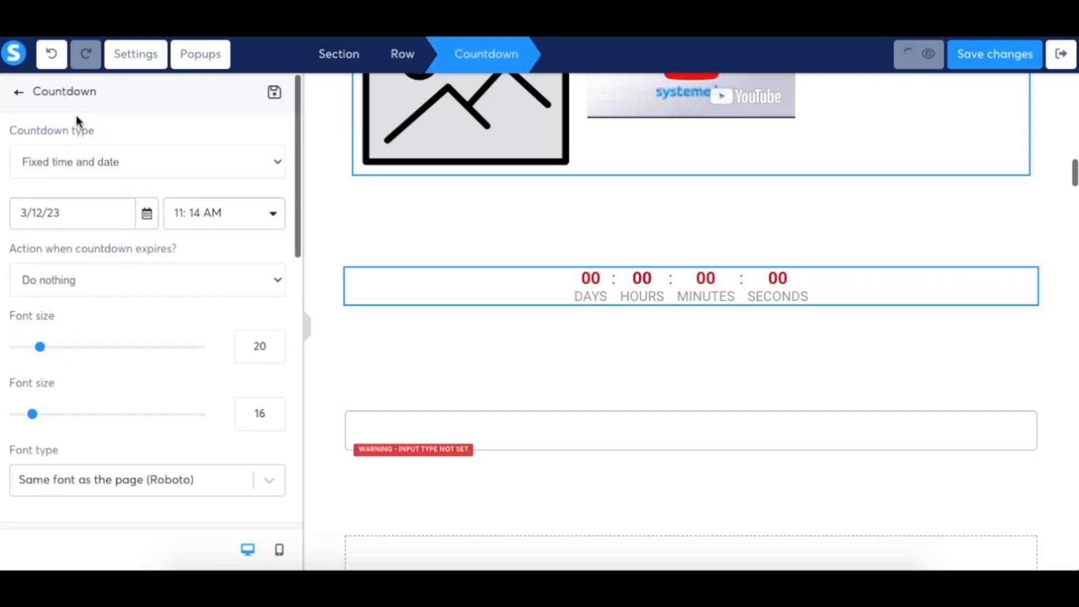
pyautogui.click(87, 163)
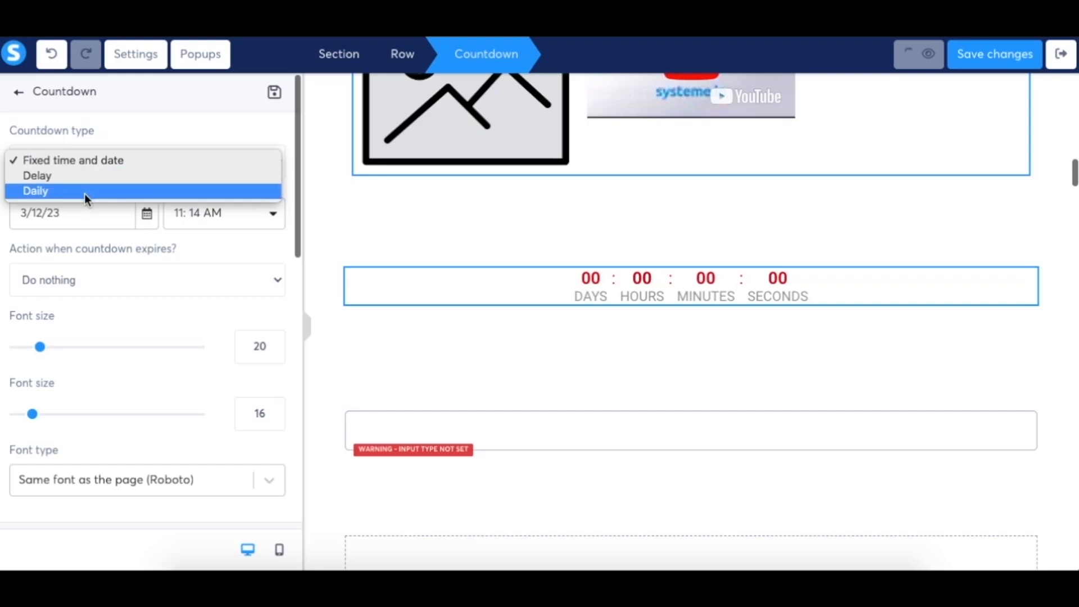
pyautogui.click(109, 163)
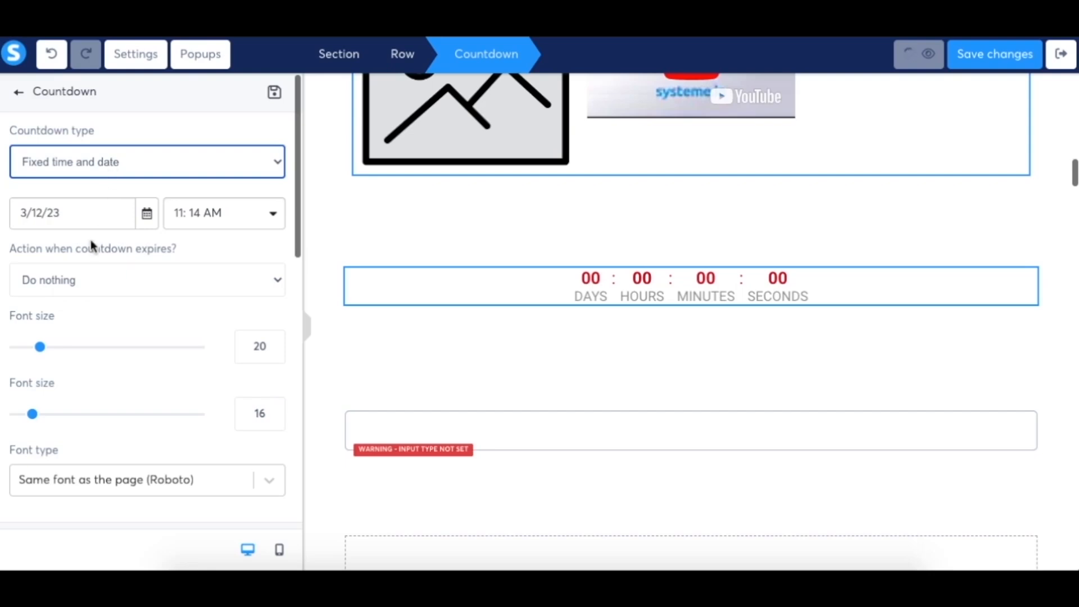
pyautogui.click(62, 291)
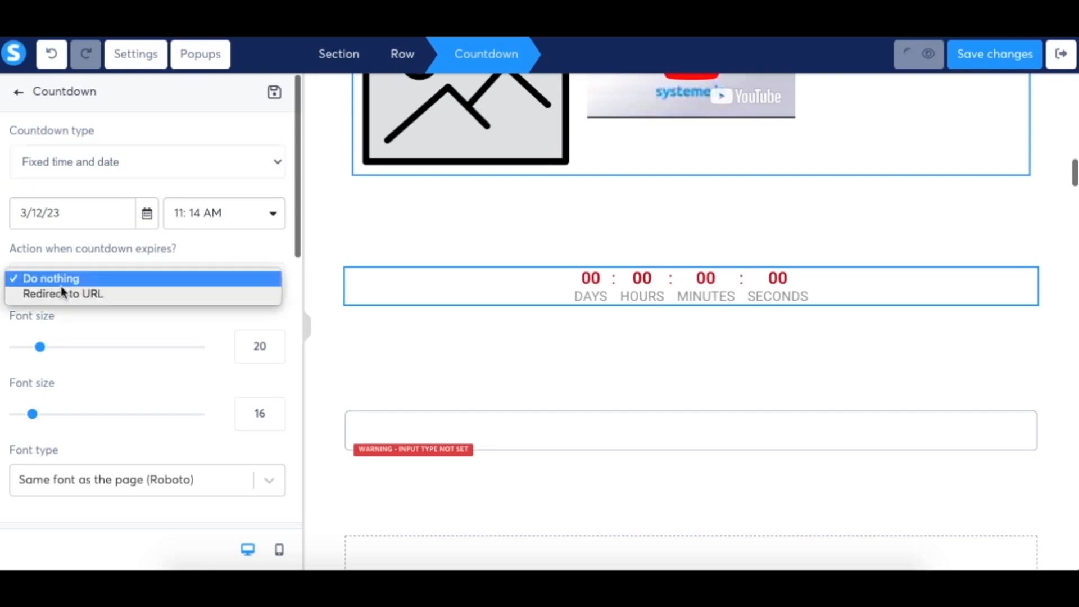
pyautogui.click(114, 295)
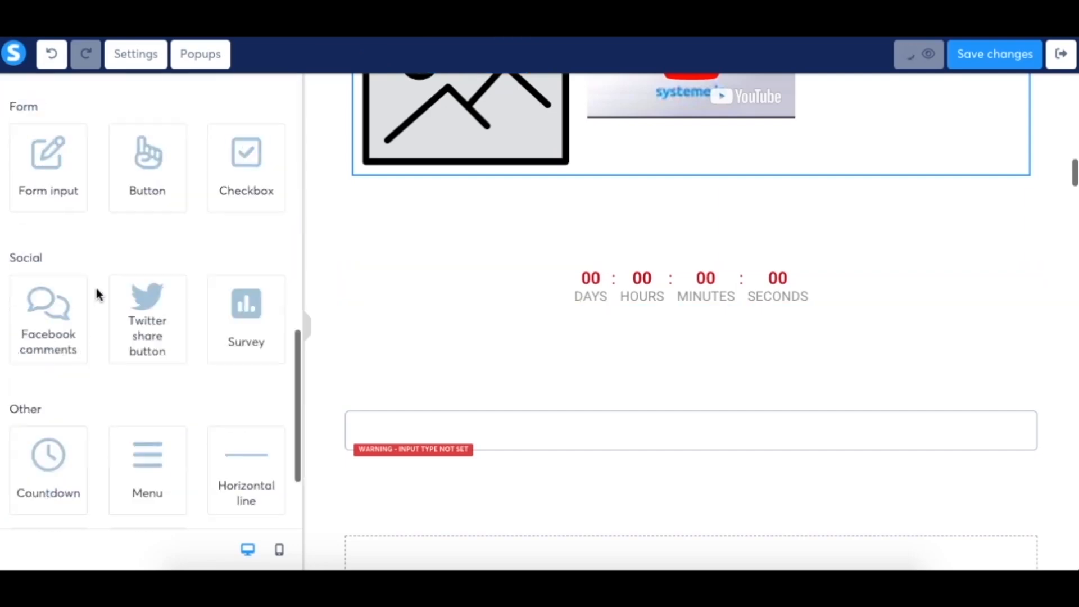
# - Add a menu element below the countdown and give it a third menu item titled "About us"
pyautogui.scroll(-2, 97, 293)
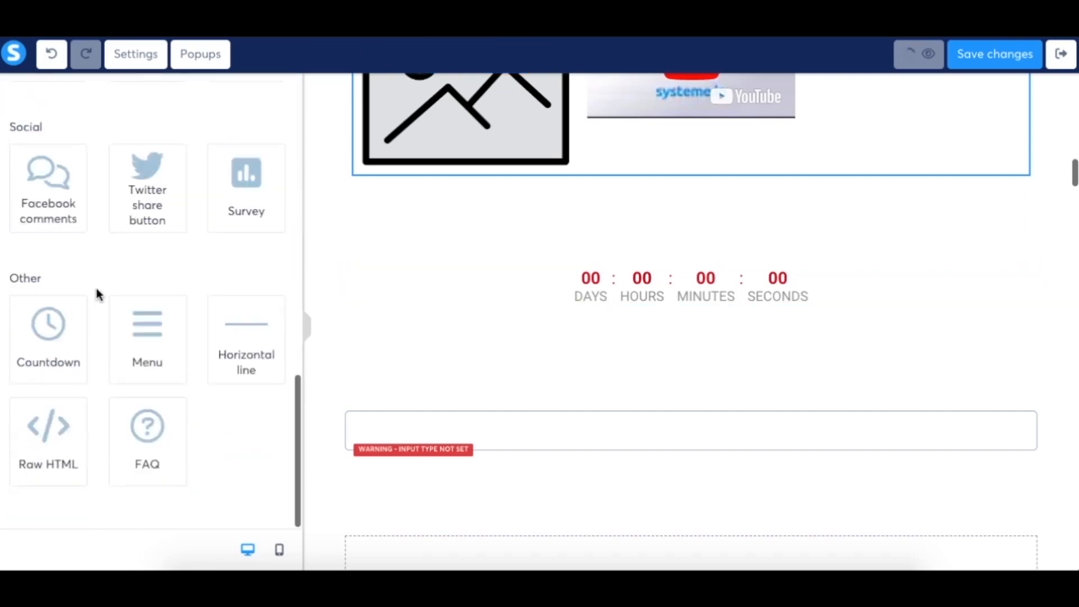
pyautogui.moveTo(163, 335); pyautogui.dragTo(507, 344)
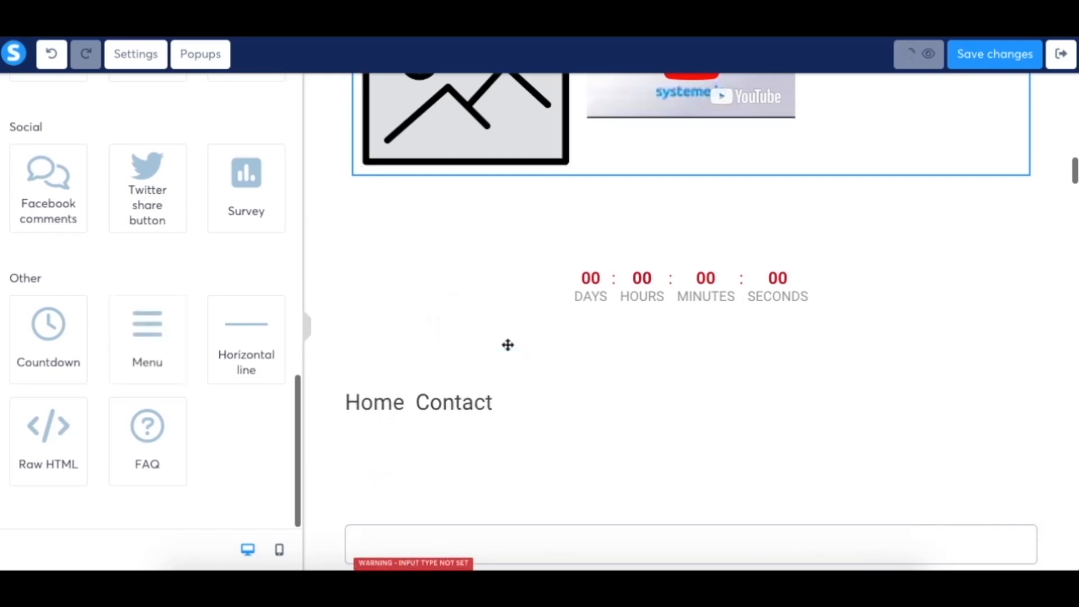
pyautogui.click(500, 414)
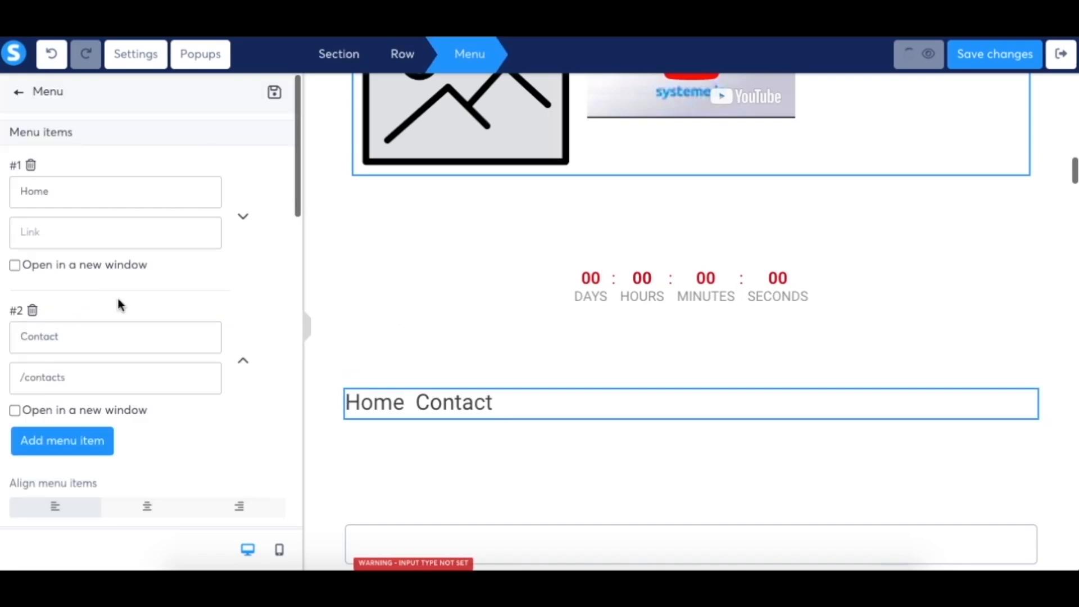
pyautogui.scroll(-1, 118, 304)
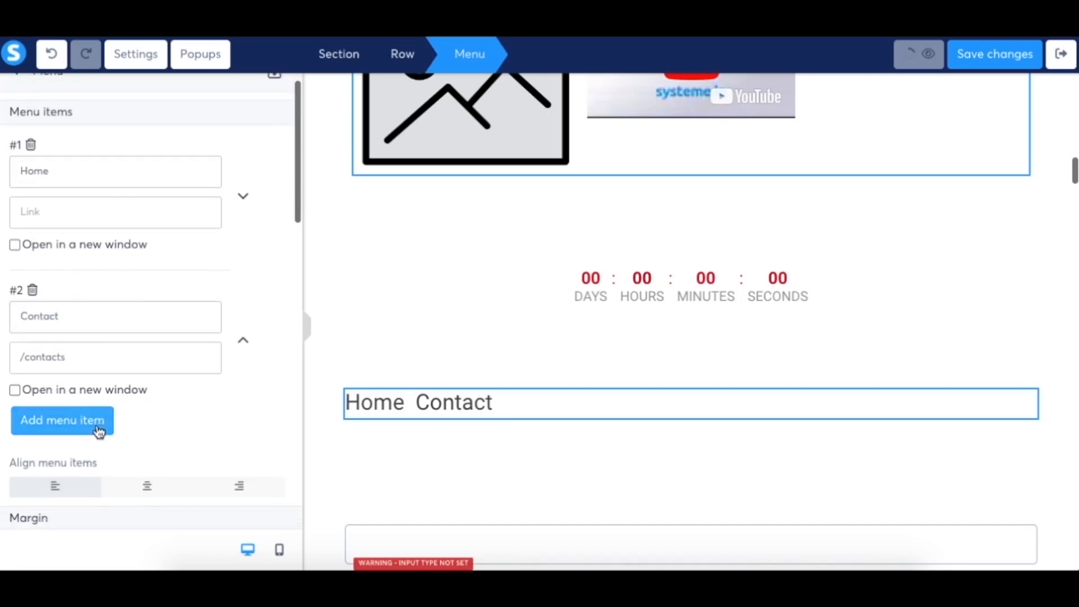
pyautogui.click(110, 427)
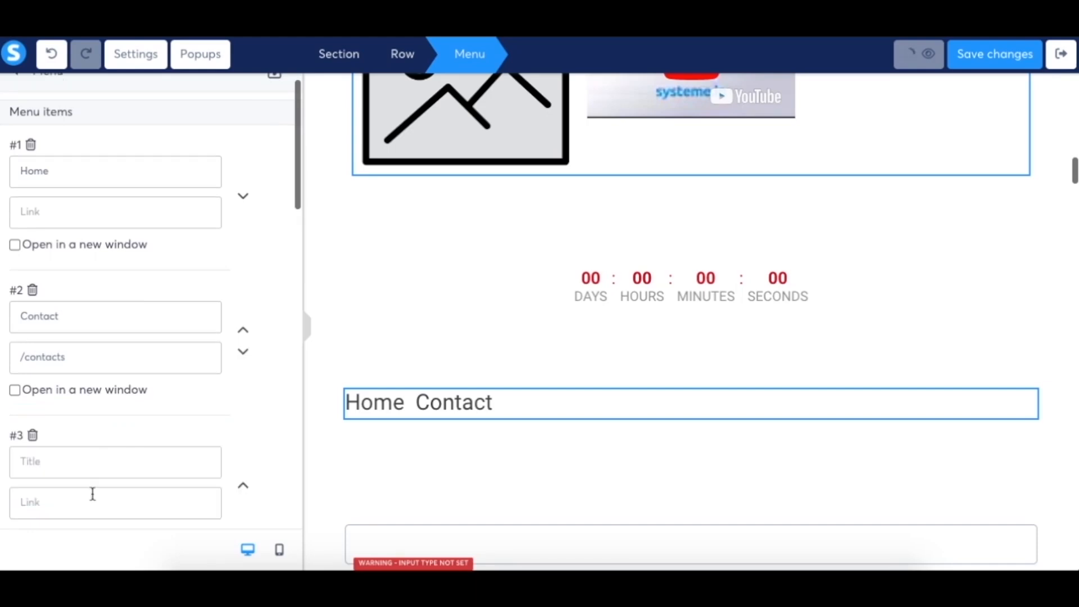
pyautogui.write('About')
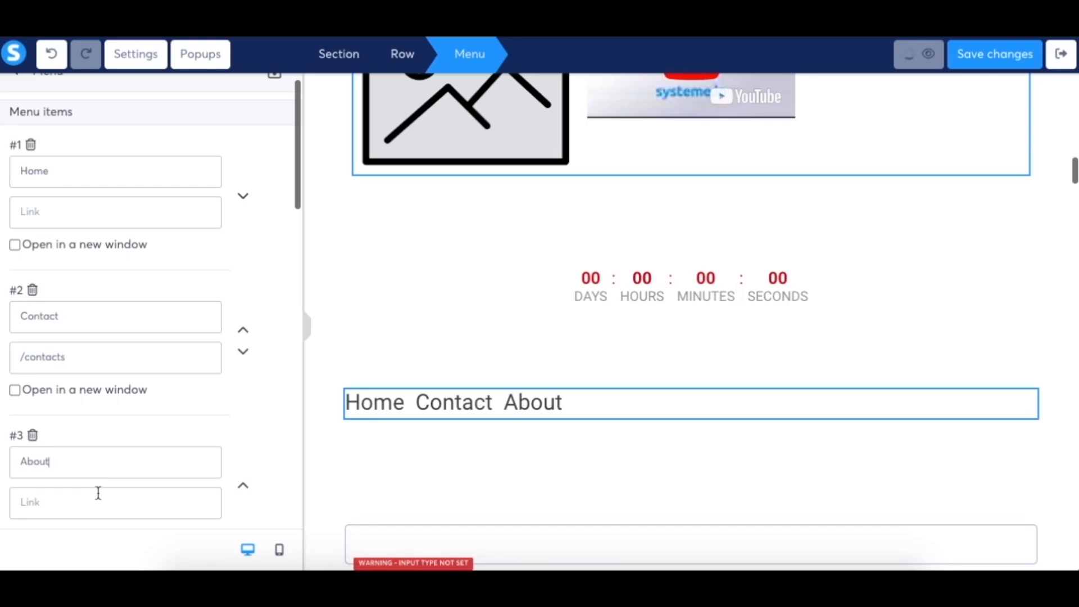
pyautogui.write(' us')
pyautogui.scroll(1, 153, 191)
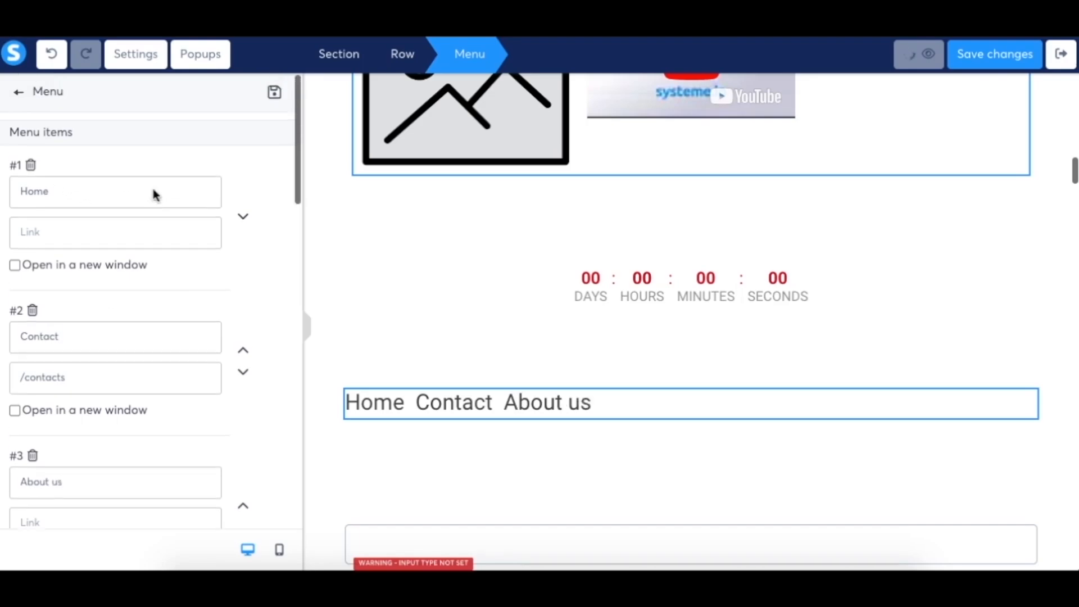
pyautogui.click(18, 95)
# - Add a horizontal line element below the menu
pyautogui.scroll(-6, 176, 262)
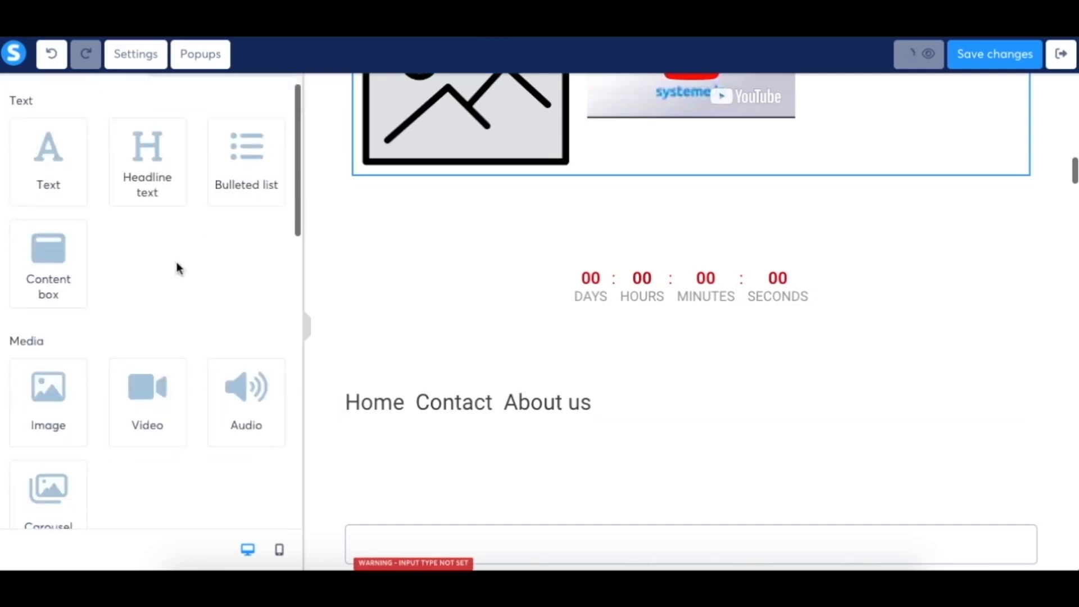
pyautogui.moveTo(260, 322); pyautogui.dragTo(507, 442)
pyautogui.scroll(-1, 507, 443)
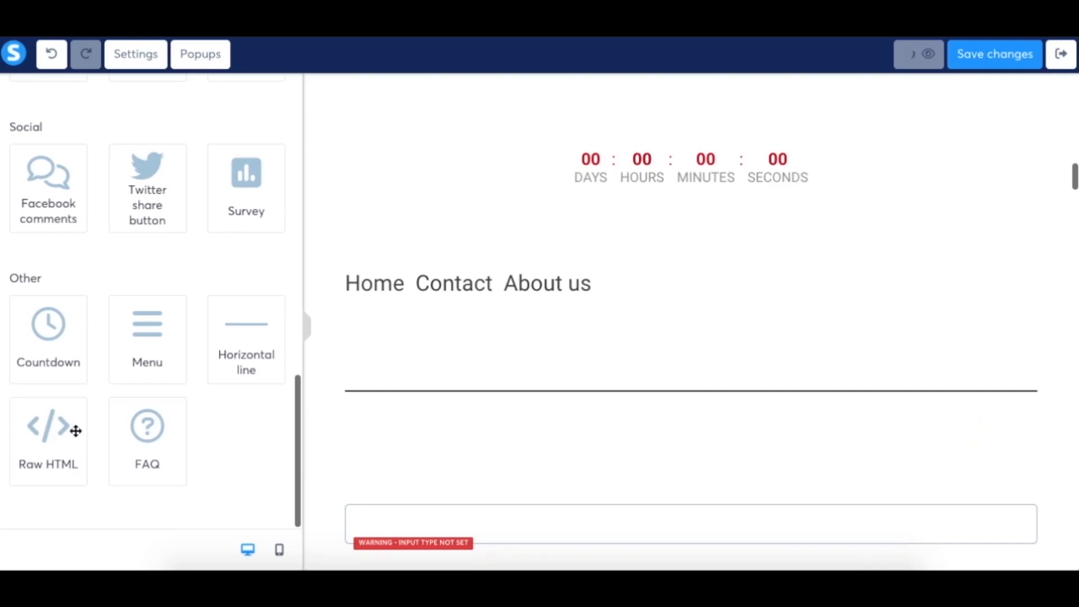
# - Add a raw HTML element below the horizontal line, then open its code and save it as is
pyautogui.moveTo(51, 429); pyautogui.dragTo(438, 463)
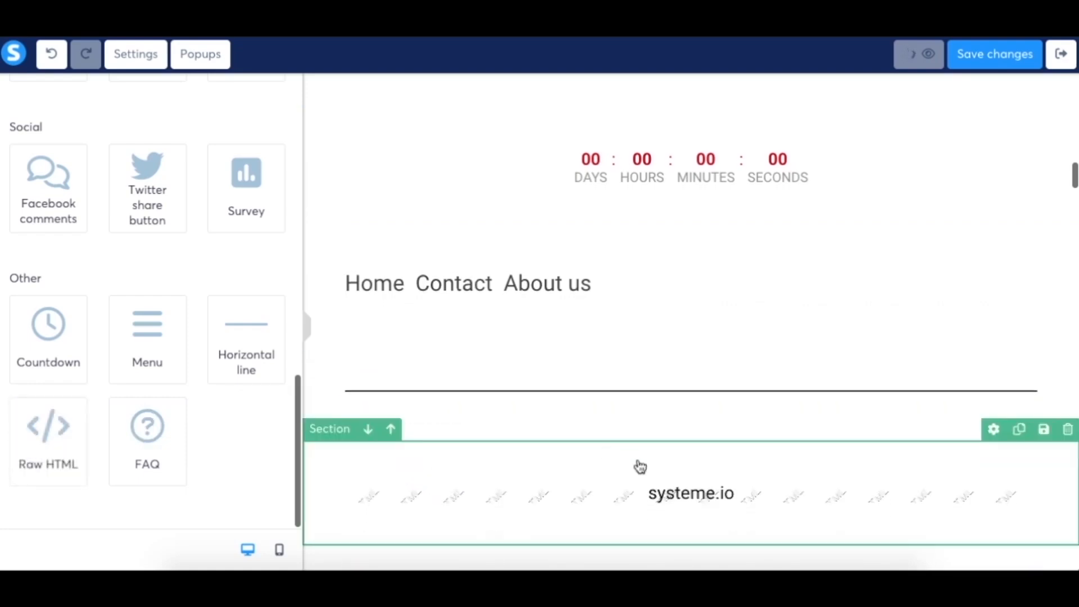
pyautogui.click(655, 494)
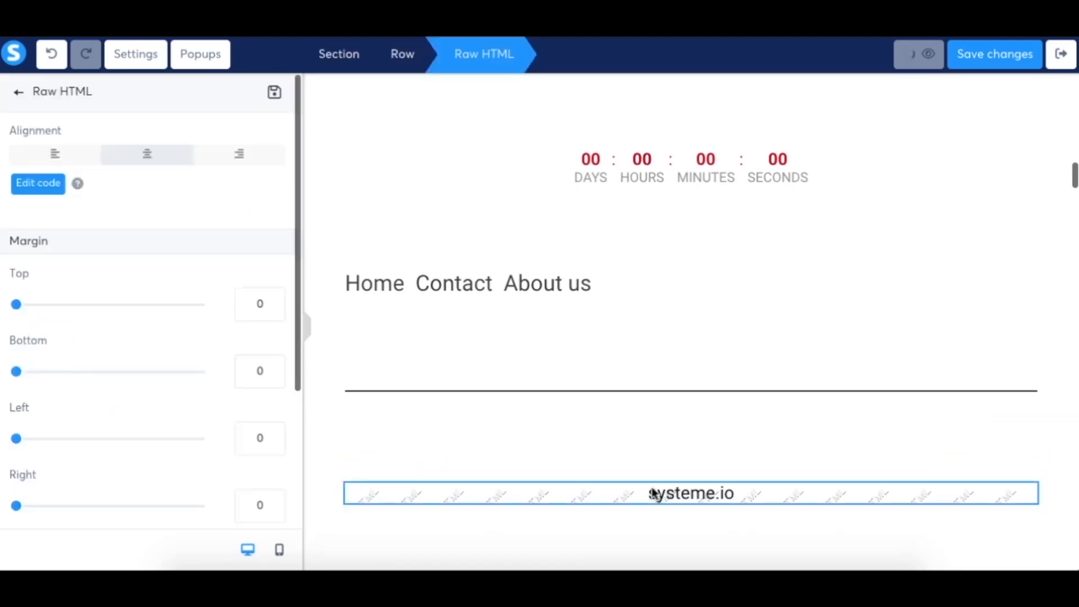
pyautogui.click(39, 183)
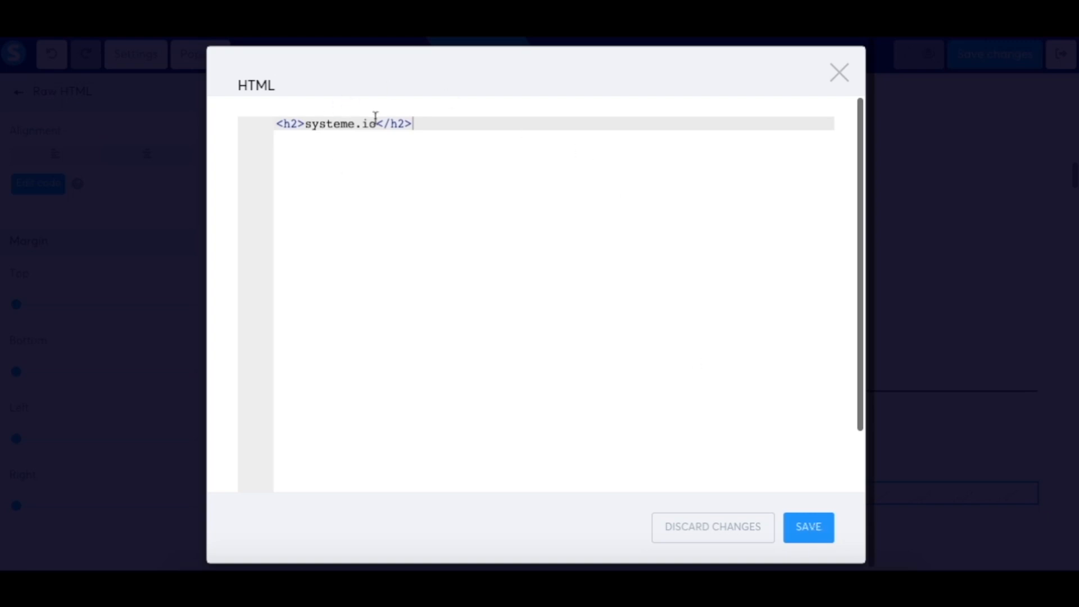
pyautogui.click(809, 528)
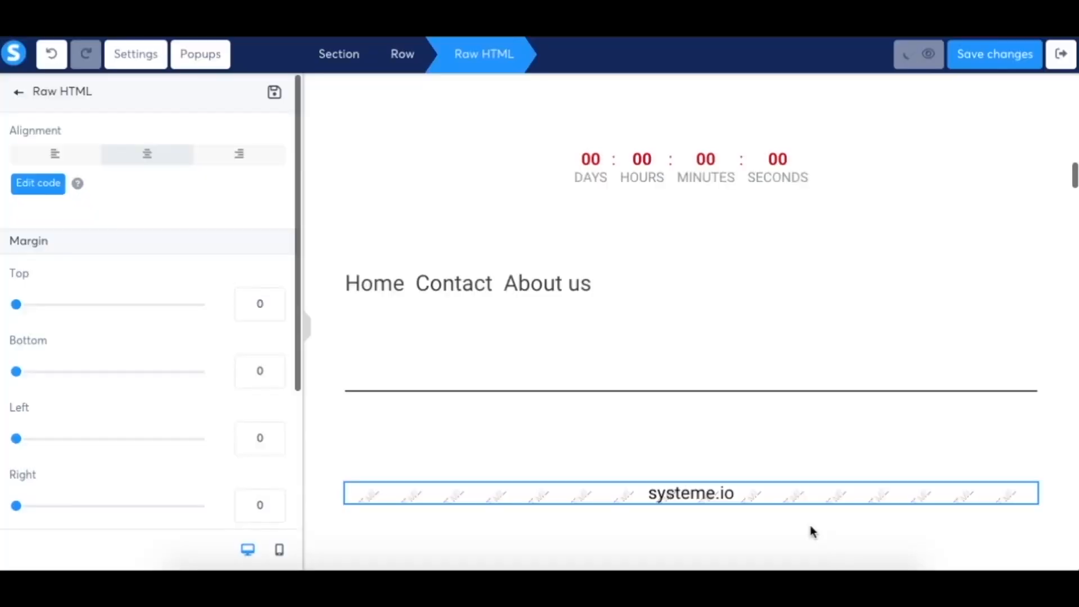
pyautogui.click(20, 95)
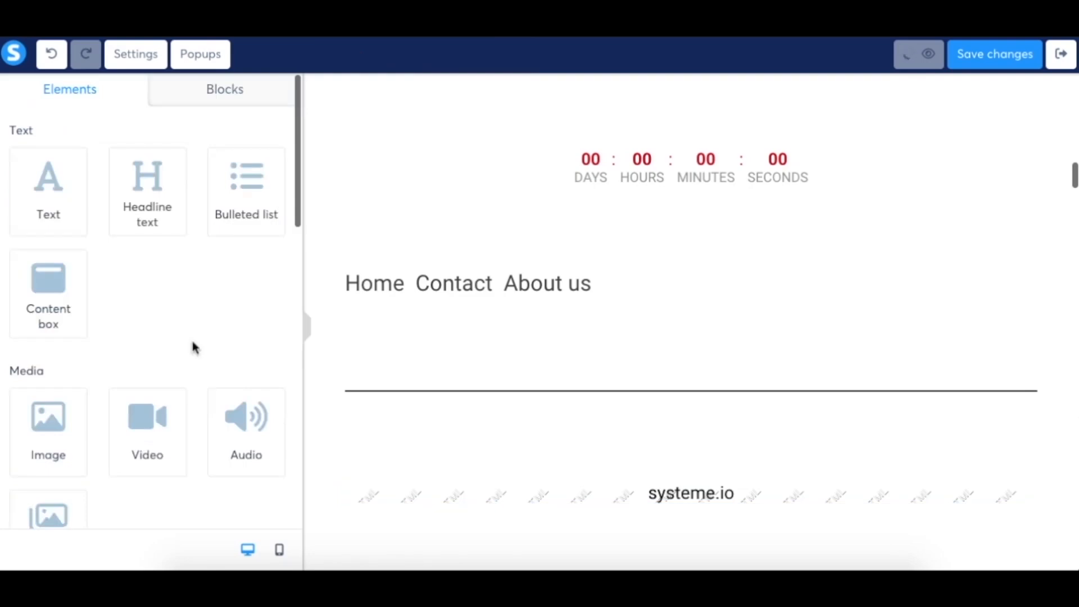
# - Add an FAQ element between the horizontal line and the raw HTML, with a second FAQ item
pyautogui.scroll(-10, 192, 343)
pyautogui.moveTo(168, 439); pyautogui.dragTo(482, 460)
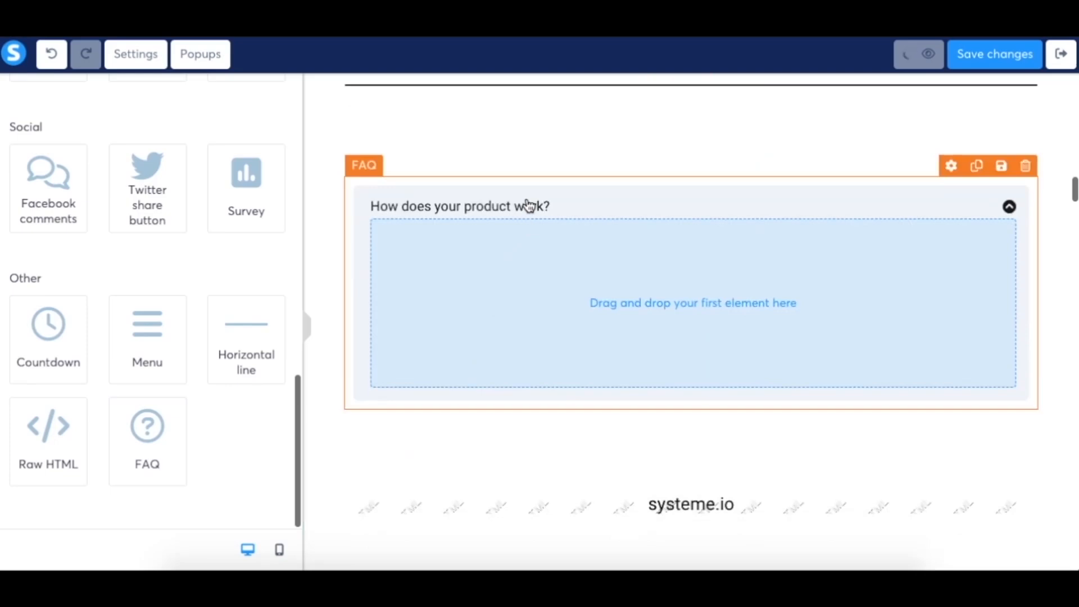
pyautogui.click(528, 206)
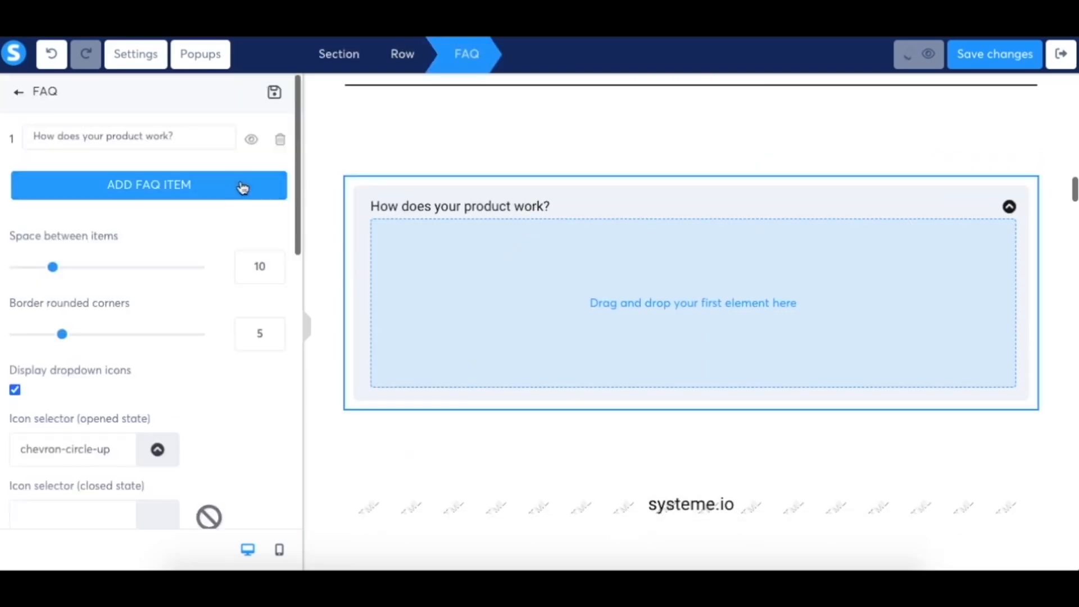
pyautogui.click(160, 188)
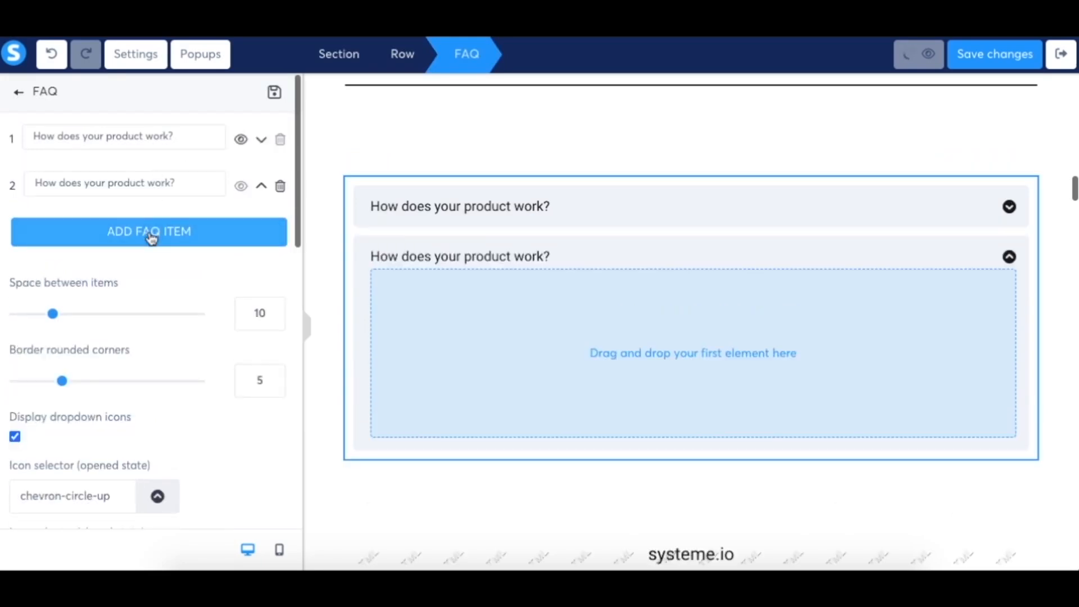
pyautogui.click(23, 93)
# - Place a text element in the second FAQ item's answer area and a video element in the first item's
pyautogui.moveTo(48, 178); pyautogui.dragTo(494, 330)
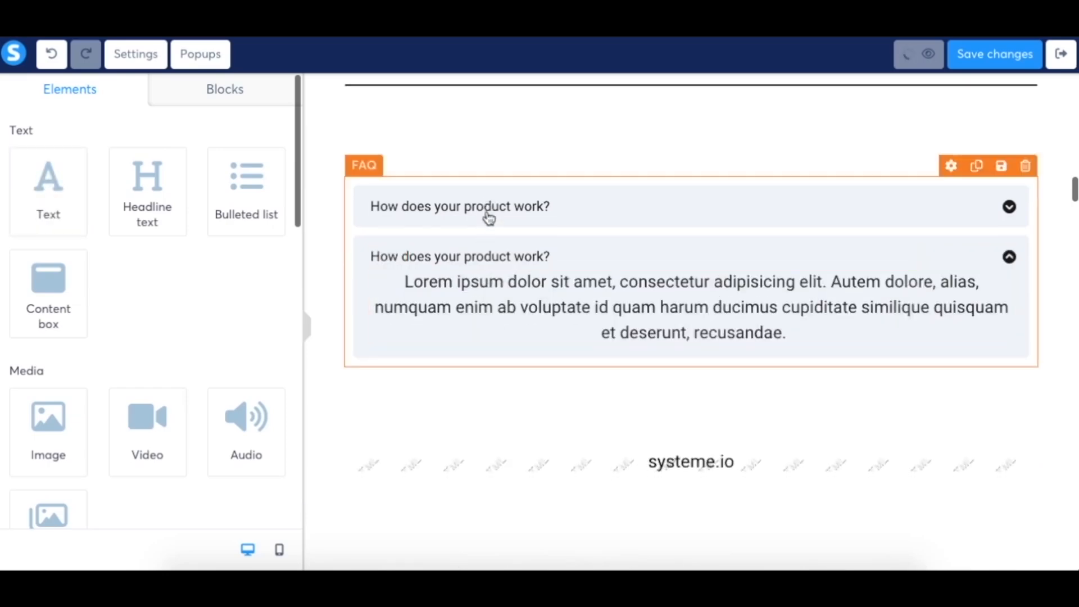
pyautogui.click(486, 218)
pyautogui.click(241, 140)
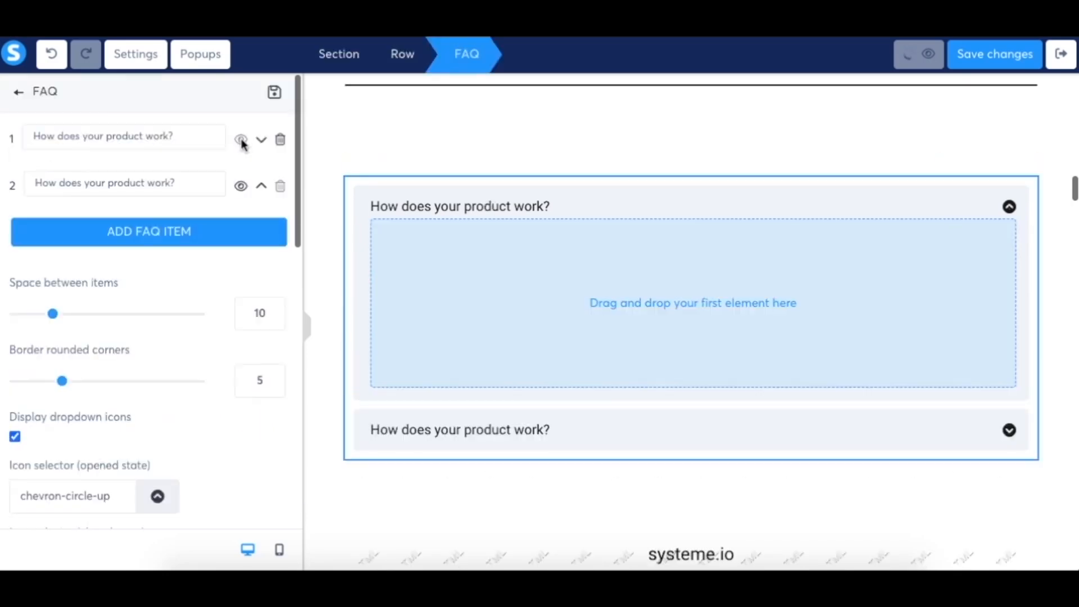
pyautogui.click(19, 92)
pyautogui.scroll(-1, 107, 317)
pyautogui.moveTo(150, 376); pyautogui.dragTo(501, 321)
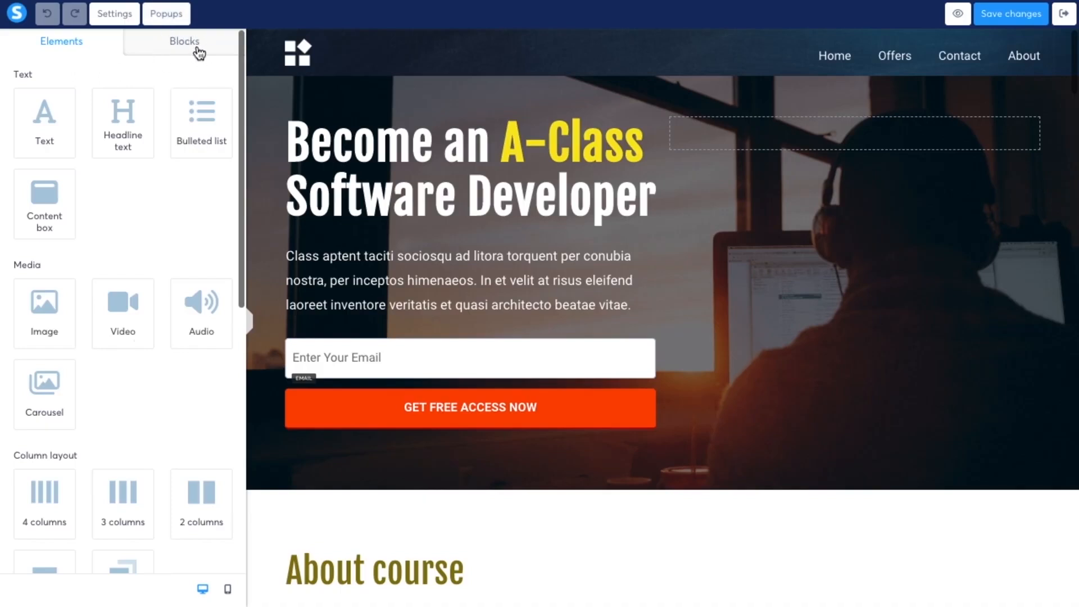
# - Look through the ready-made block categories and the Opt-in forms blocks, then return to the category list
pyautogui.click(190, 49)
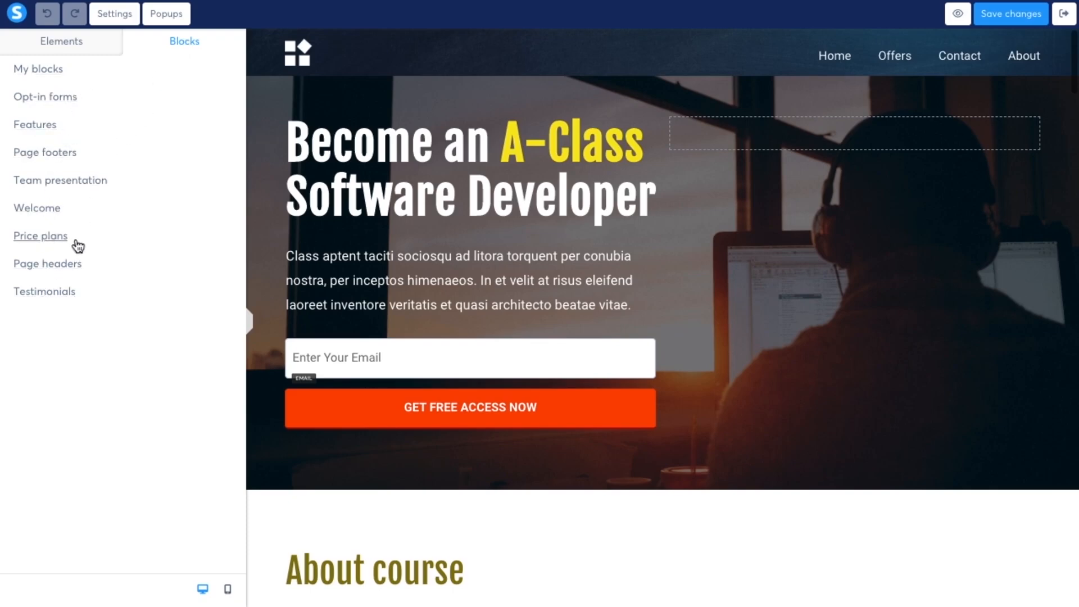
pyautogui.click(63, 101)
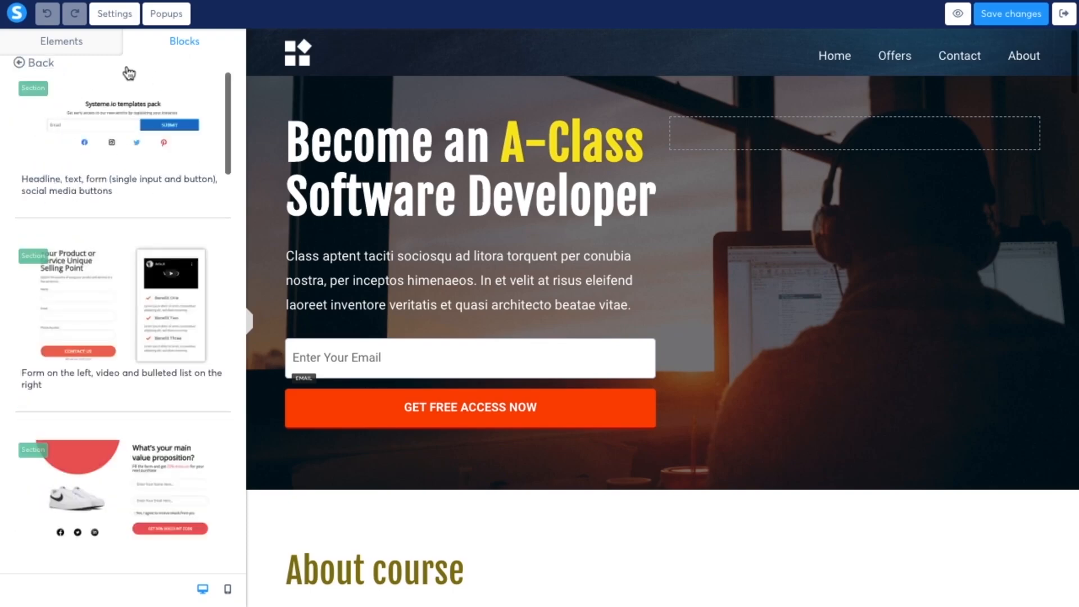
pyautogui.click(41, 64)
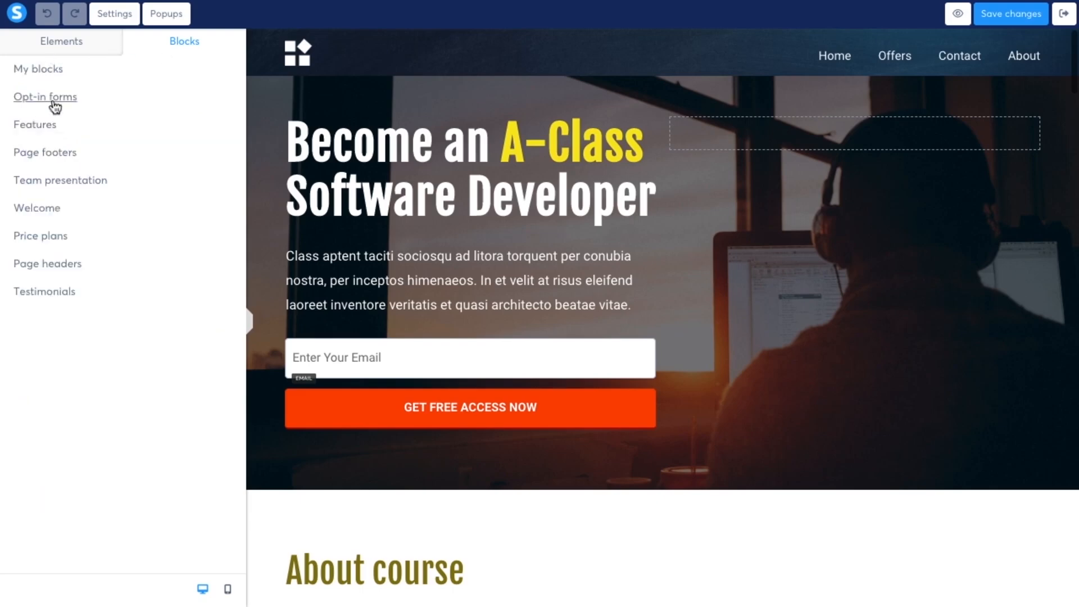
# - Browse the Features and Welcome blocks and add the block with logo, headline, text and button on a background image to the page's end
pyautogui.click(50, 133)
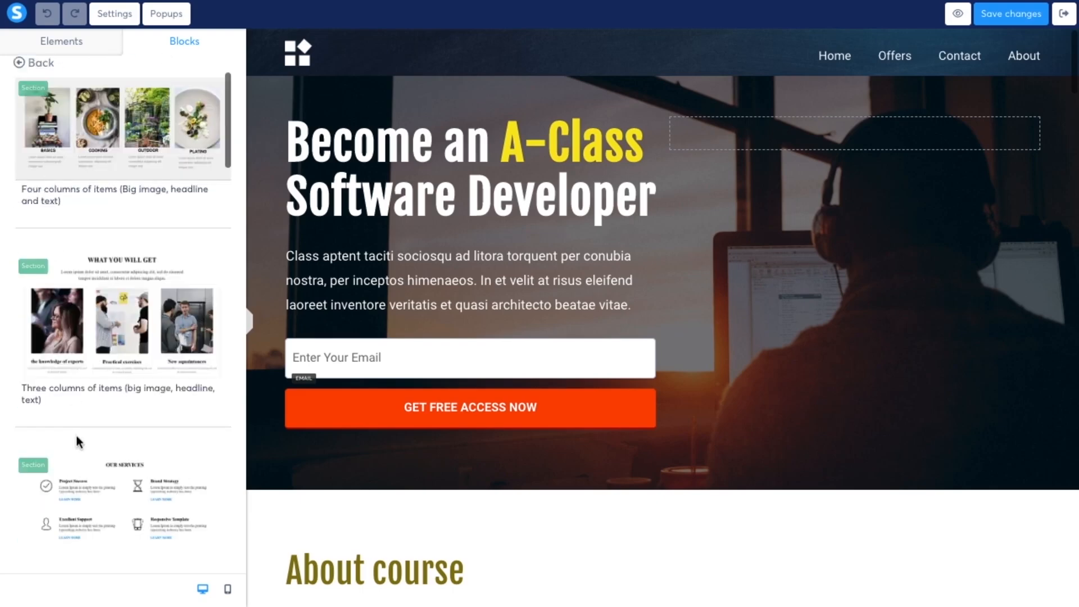
pyautogui.click(43, 64)
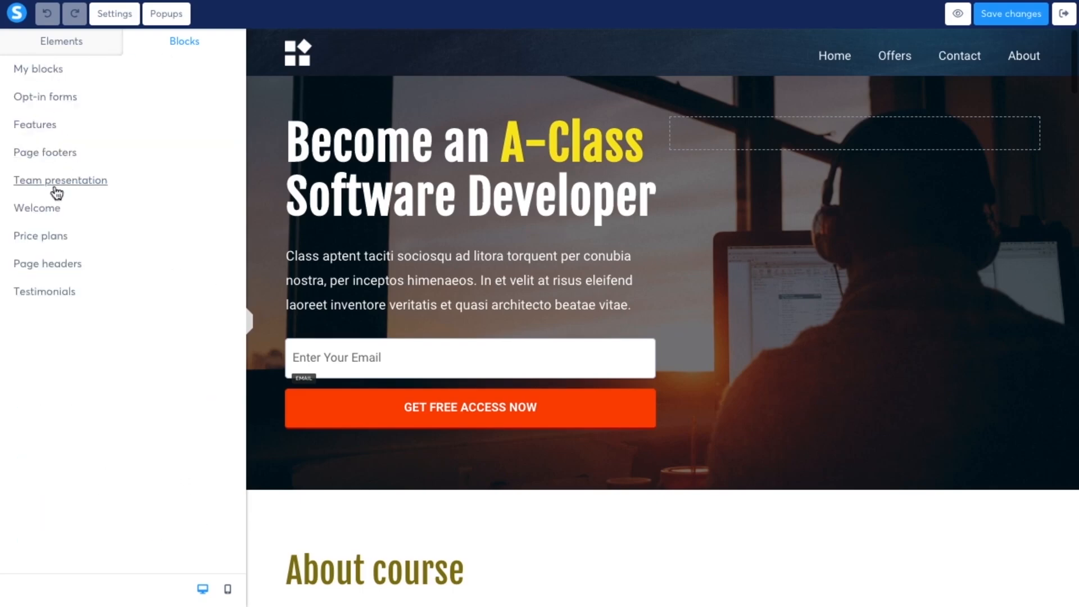
pyautogui.click(50, 211)
pyautogui.scroll(-5, 102, 341)
pyautogui.scroll(5, 102, 341)
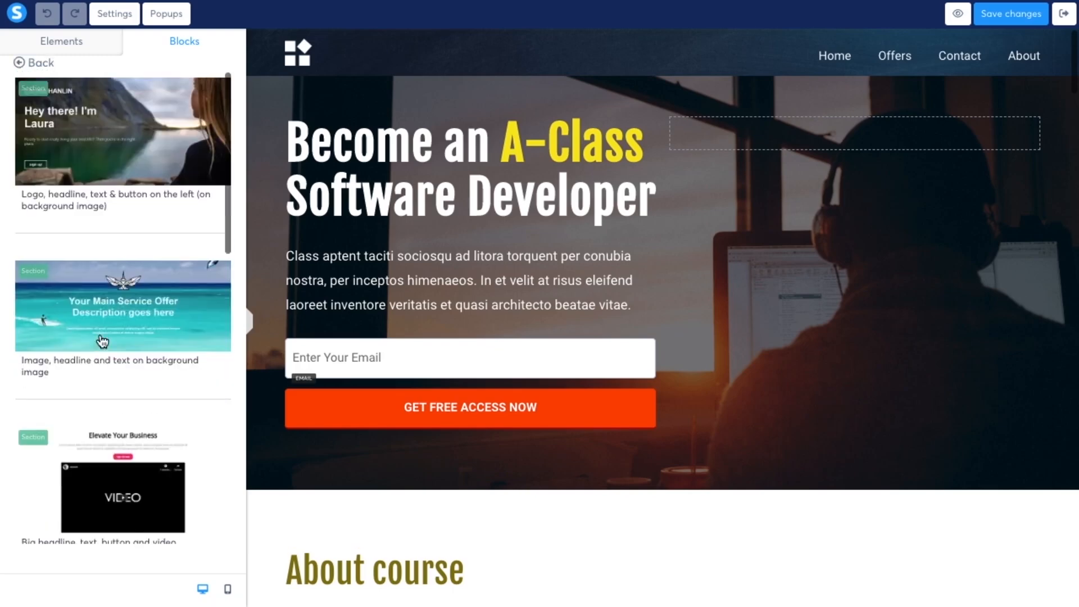
pyautogui.click(133, 154)
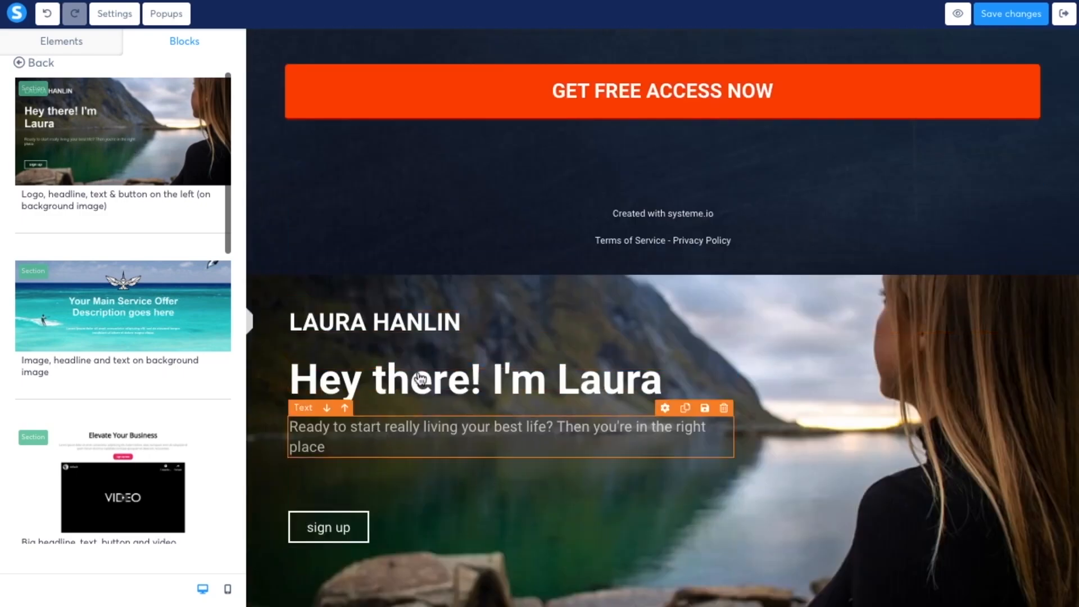
# - Try placing the same welcome block above the page's hero section, directly under the menu header, and undo that placement
pyautogui.scroll(20, 421, 380)
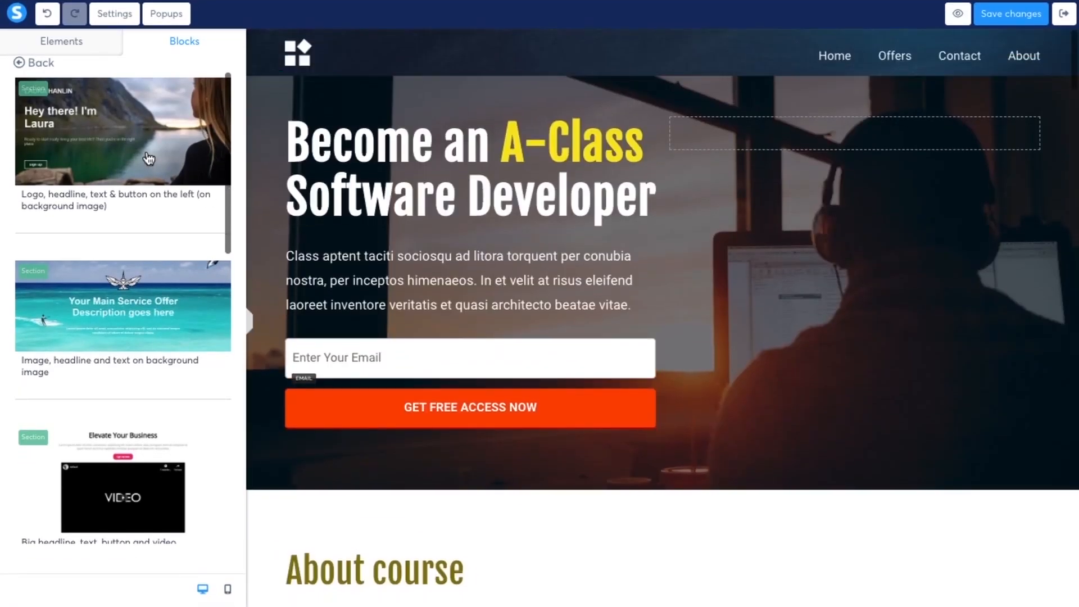
pyautogui.moveTo(149, 159); pyautogui.dragTo(399, 103)
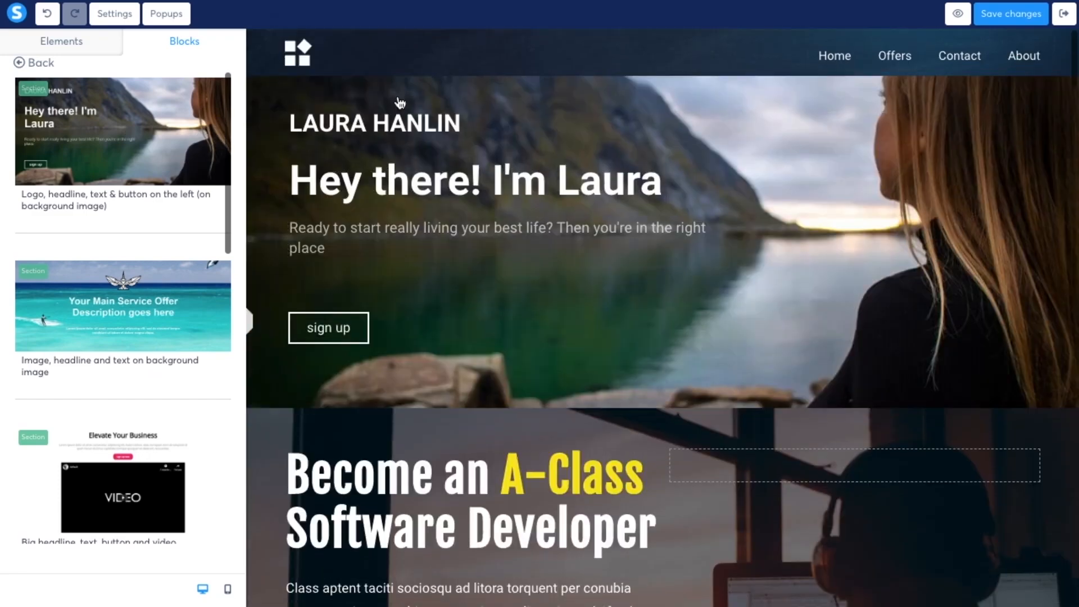
pyautogui.hotkey('ctrl', 'z')
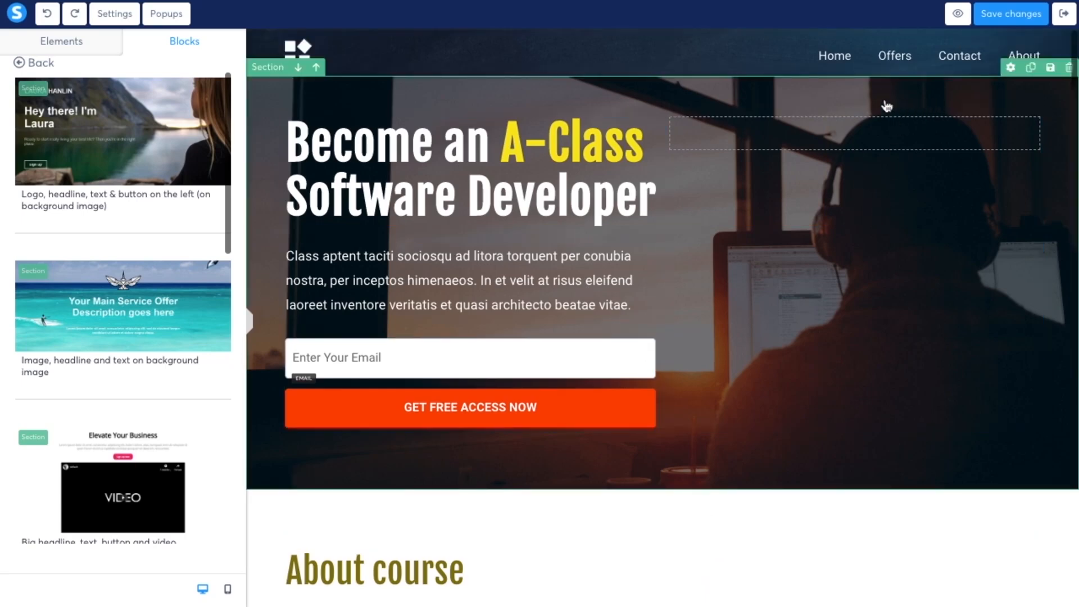
# - Save the hero section as a reusable block titled "course funnel welcome", without making it a master block
pyautogui.click(1051, 68)
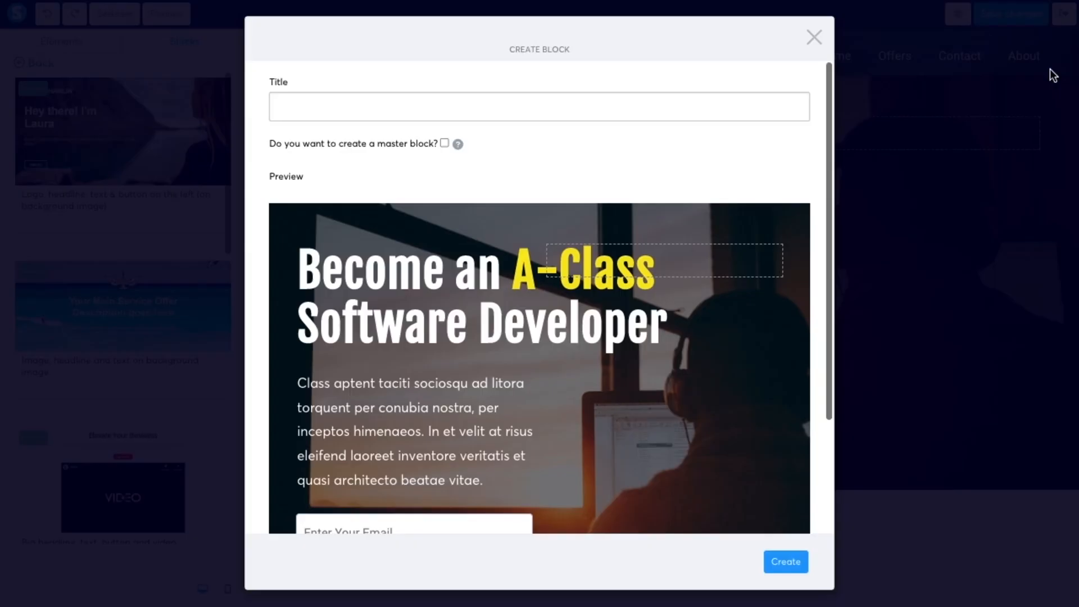
pyautogui.click(615, 110)
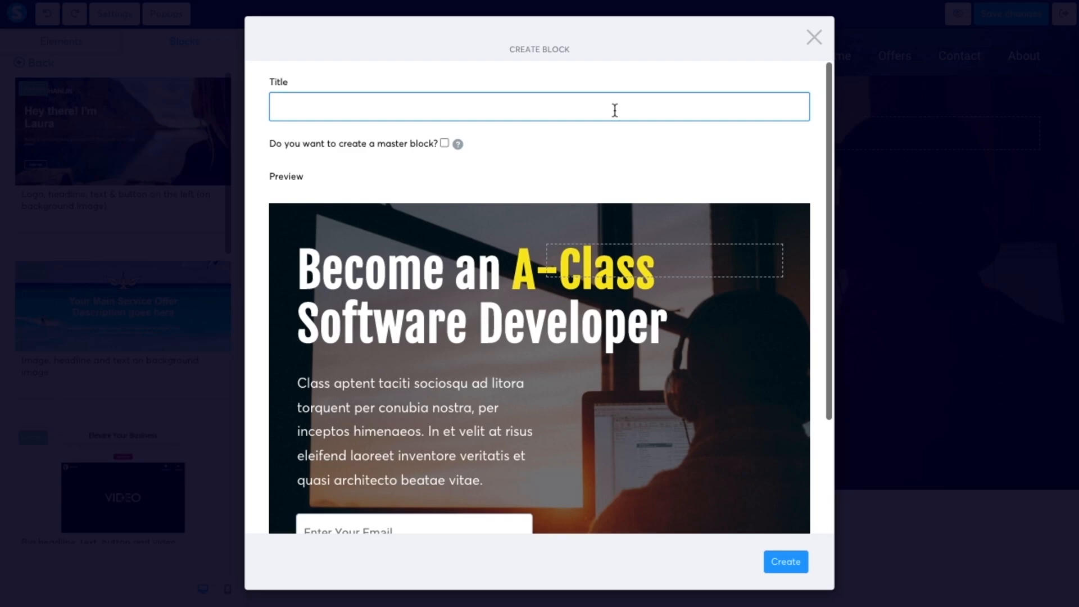
pyautogui.write('course funnel welcome')
pyautogui.scroll(-2, 710, 293)
pyautogui.scroll(-1, 709, 288)
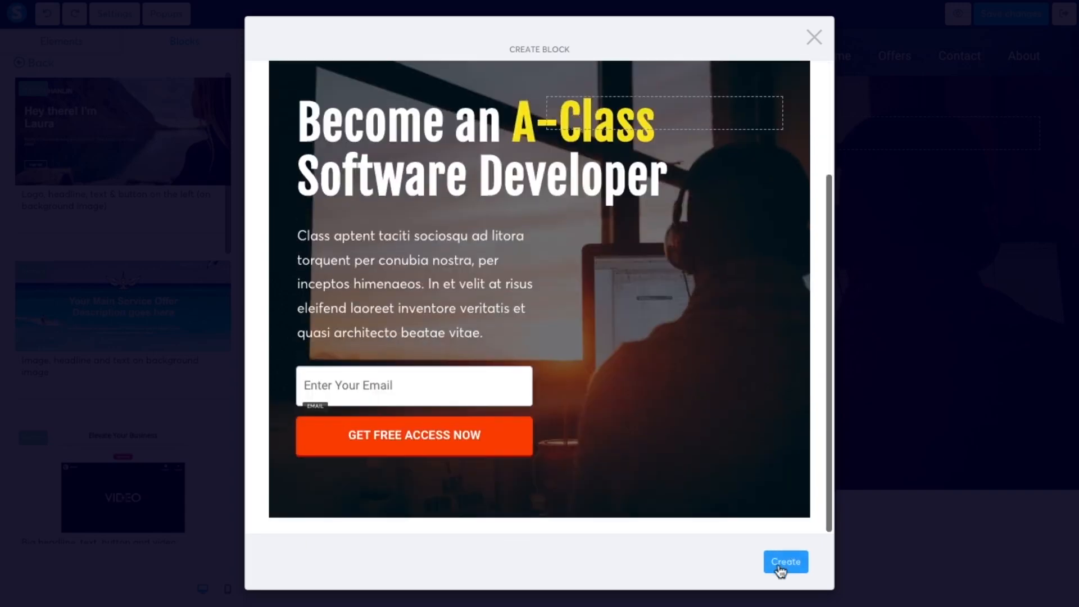
pyautogui.scroll(-1, 722, 427)
pyautogui.scroll(4, 716, 418)
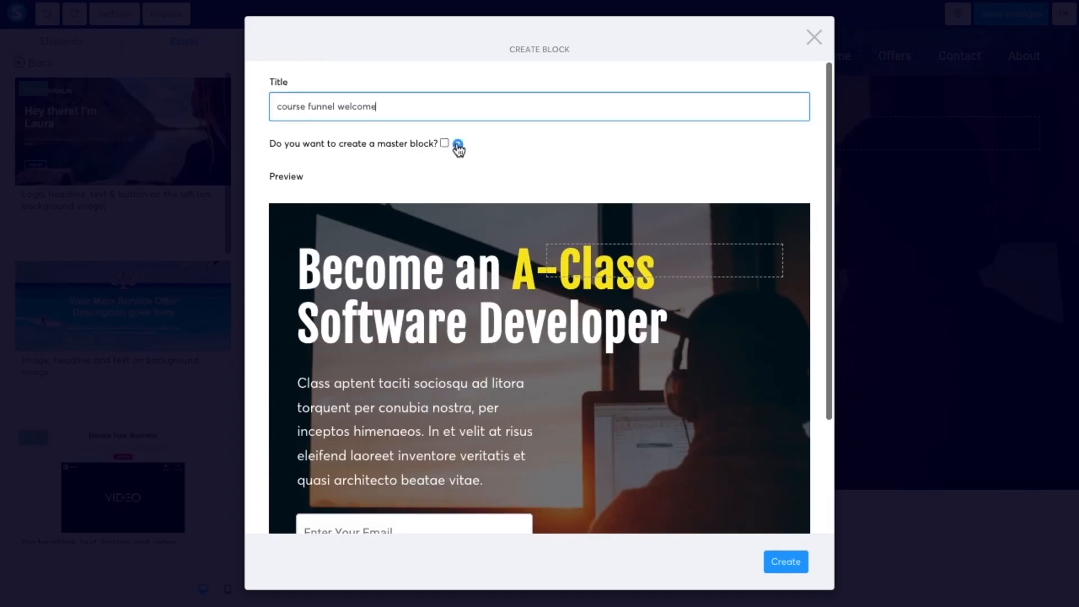
pyautogui.moveTo(457, 144)
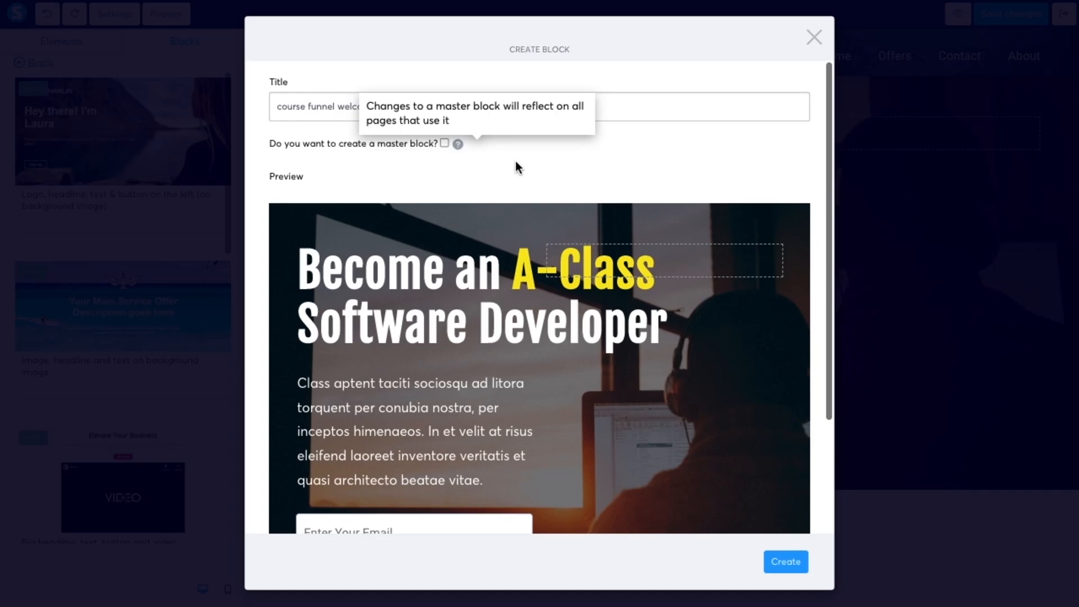
pyautogui.scroll(-3, 515, 160)
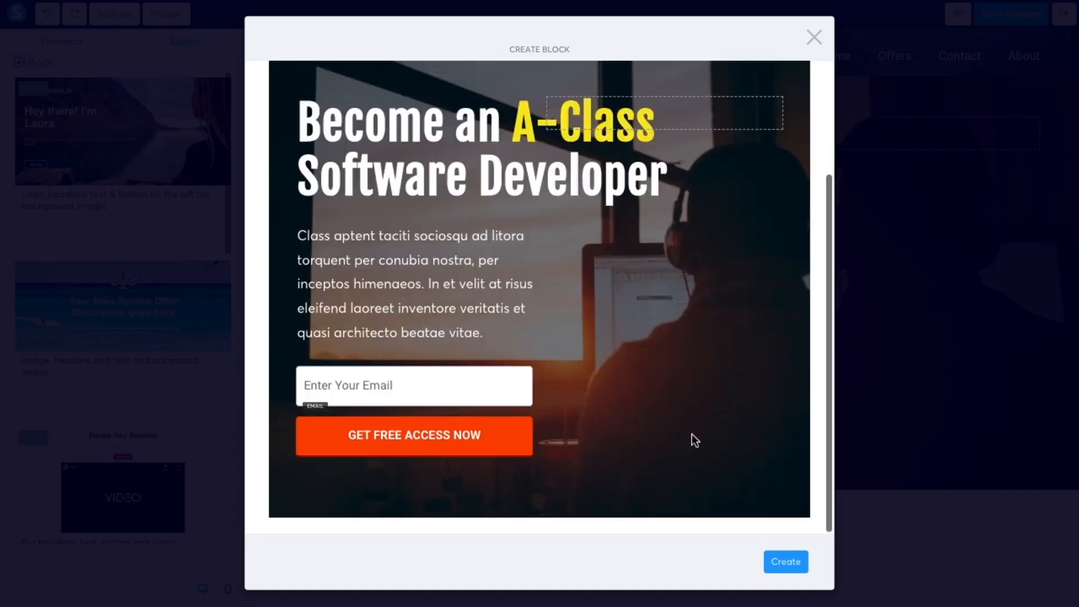
pyautogui.click(787, 559)
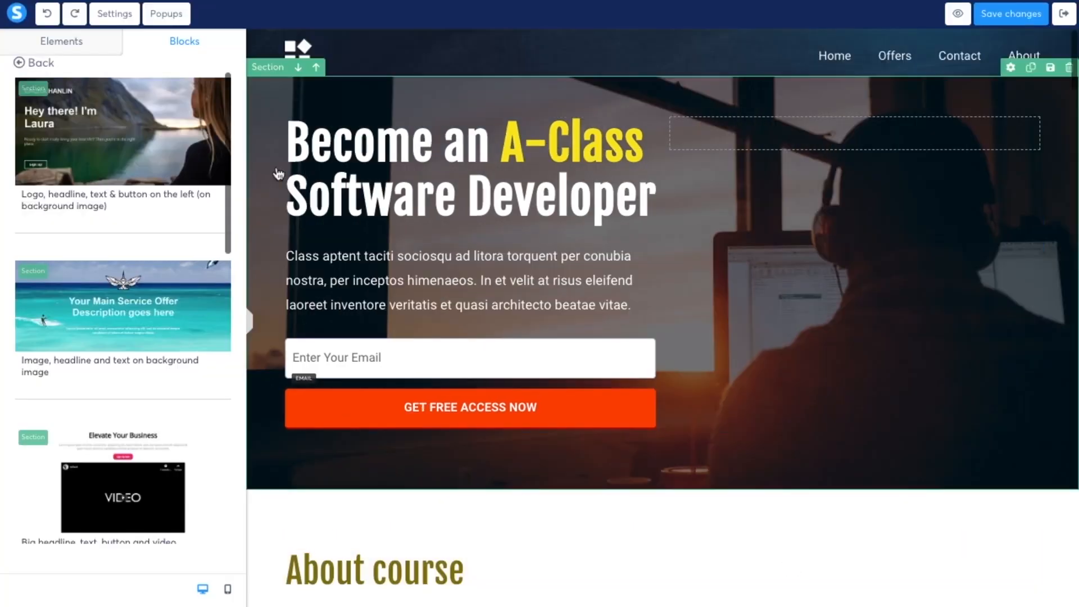
# - Add a new popup to the page and place an image element above its "Subscribe here for free" headline
pyautogui.click(166, 17)
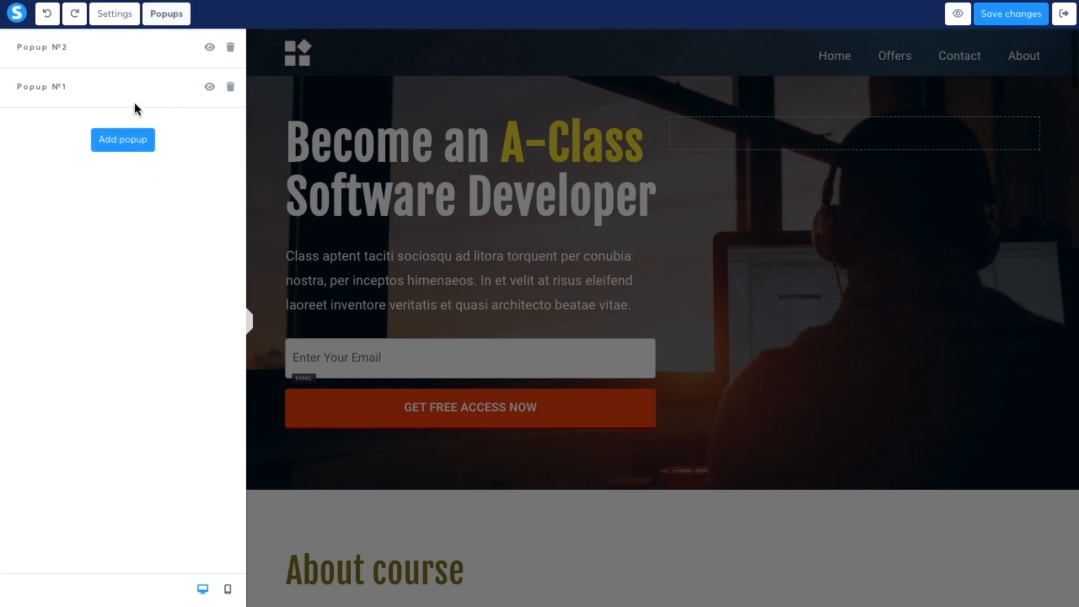
pyautogui.click(129, 151)
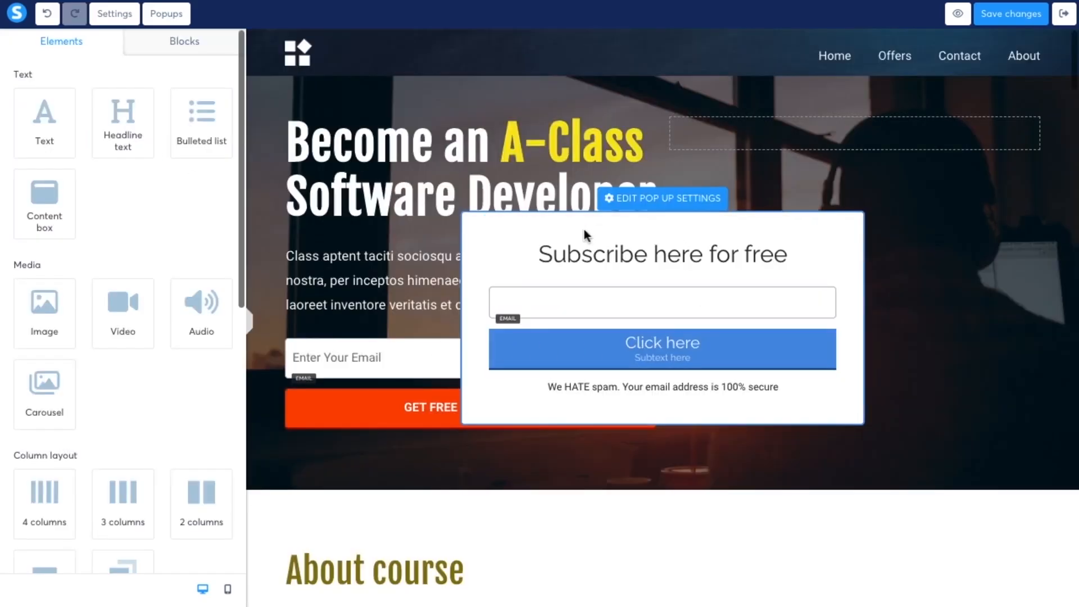
pyautogui.click(634, 207)
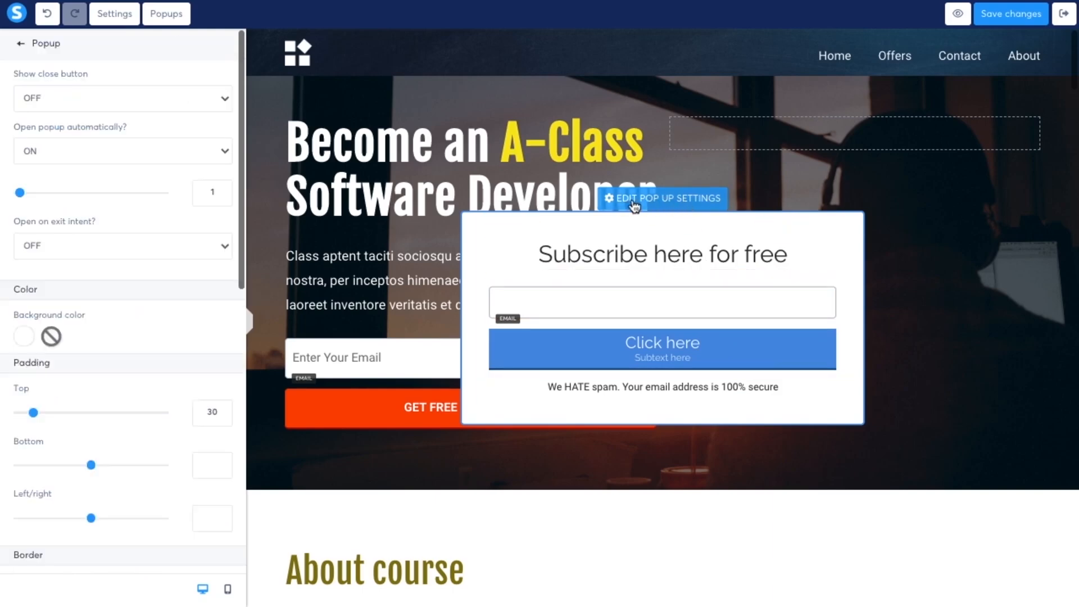
pyautogui.click(23, 47)
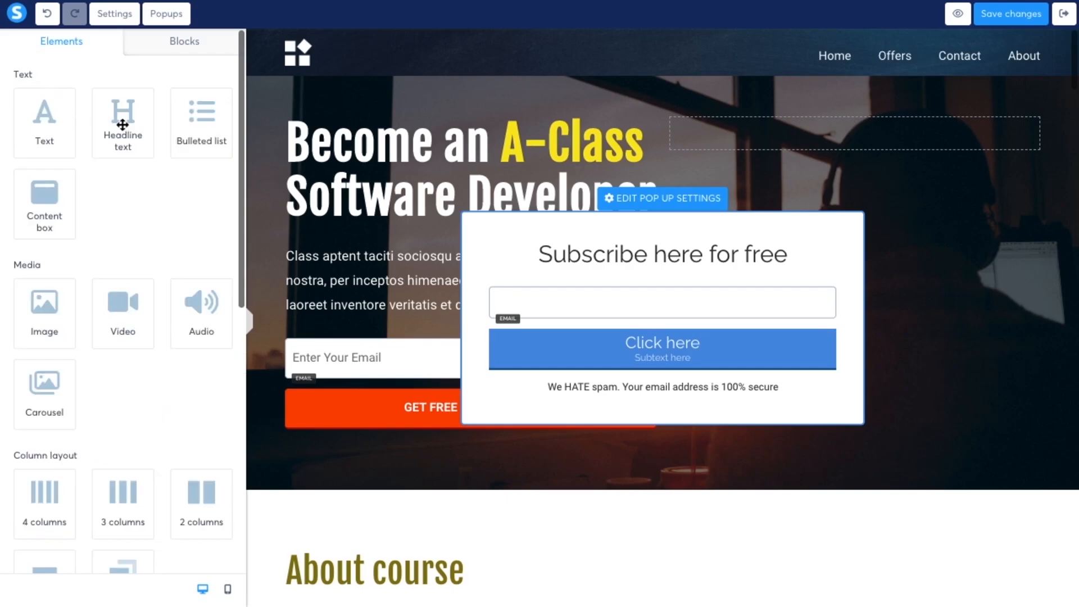
pyautogui.moveTo(48, 301); pyautogui.dragTo(655, 279)
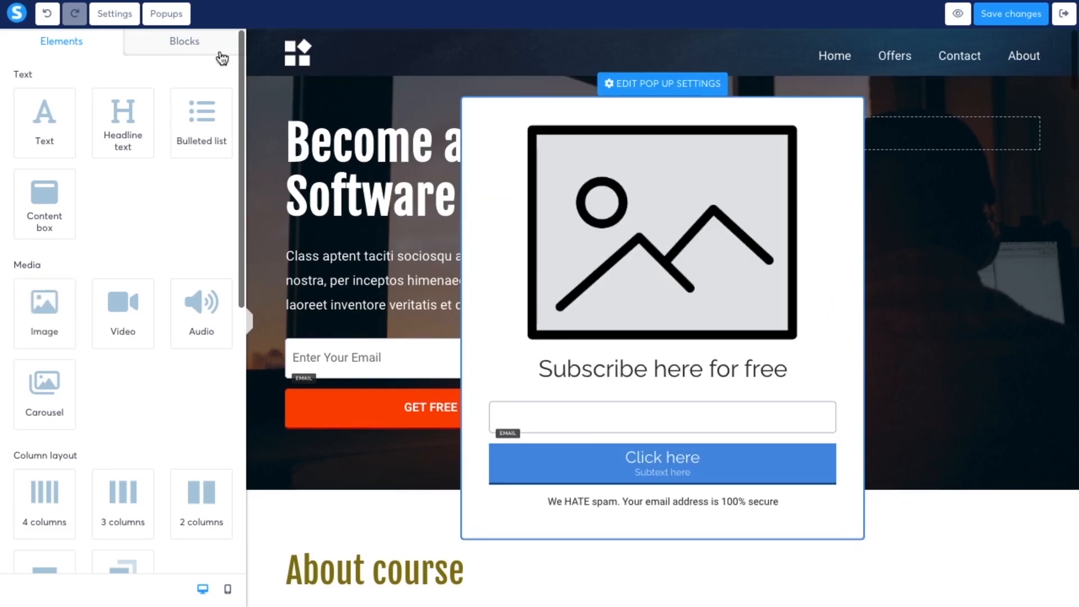
# - Turn on the popup's close button and its delay, with reopening set to 1 day after the popup was last closed
pyautogui.click(635, 88)
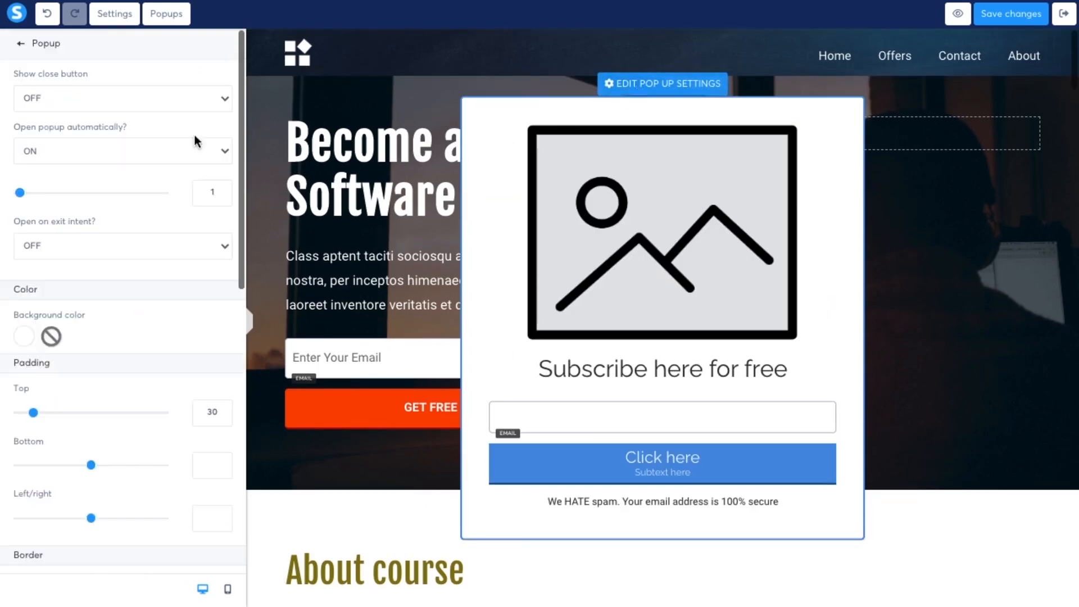
pyautogui.click(124, 101)
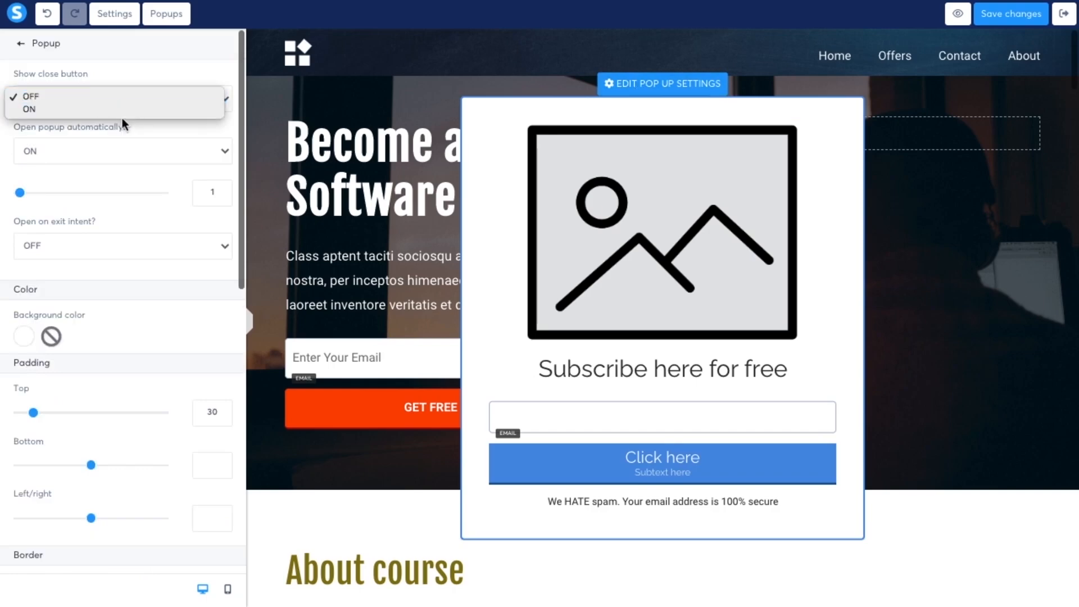
pyautogui.click(119, 107)
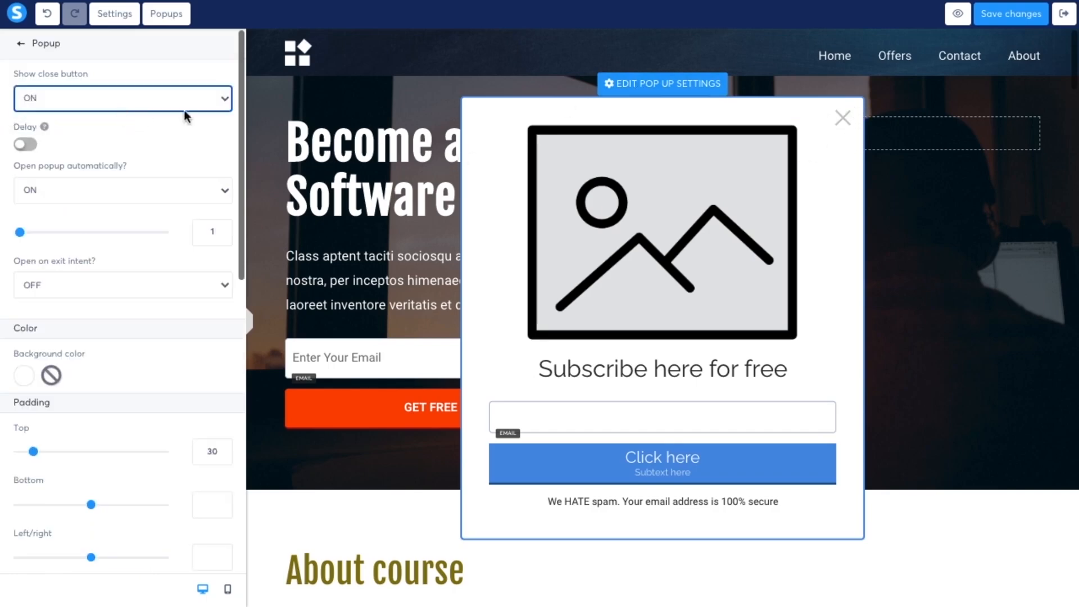
pyautogui.click(25, 145)
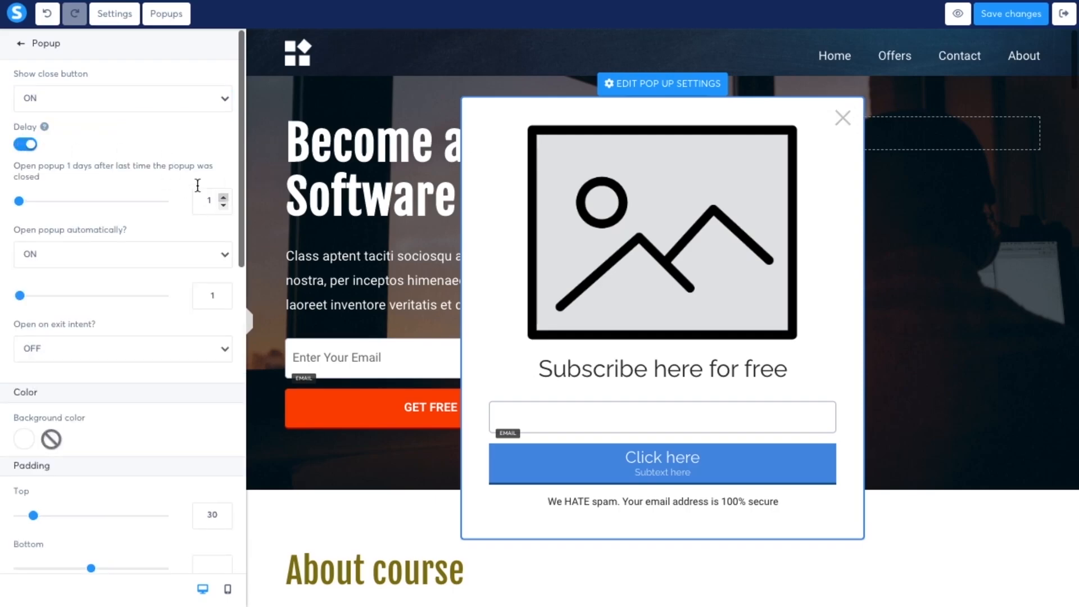
pyautogui.click(224, 198)
pyautogui.click(223, 205)
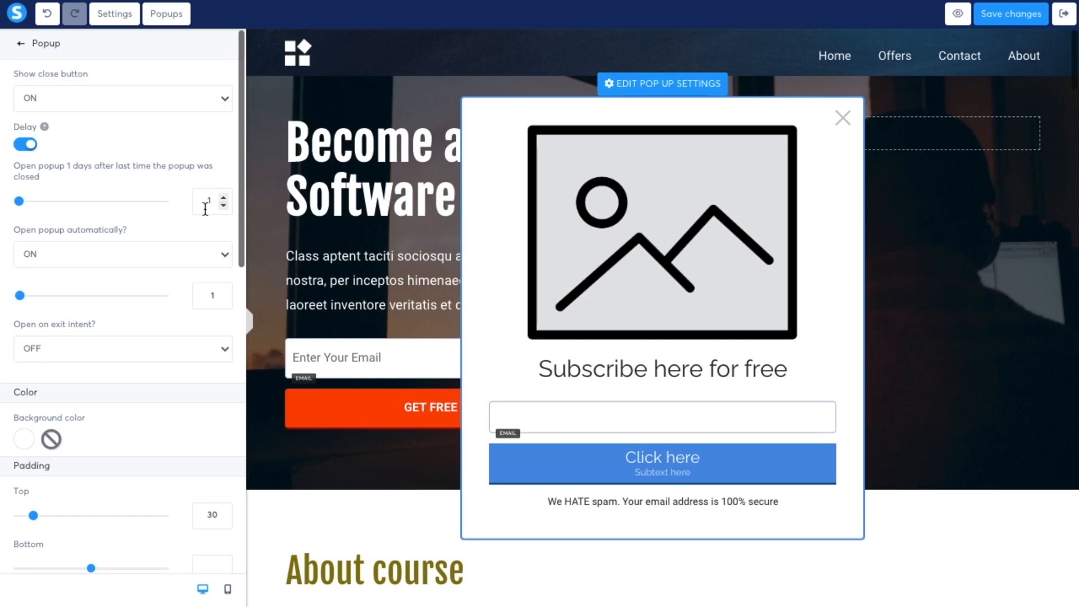